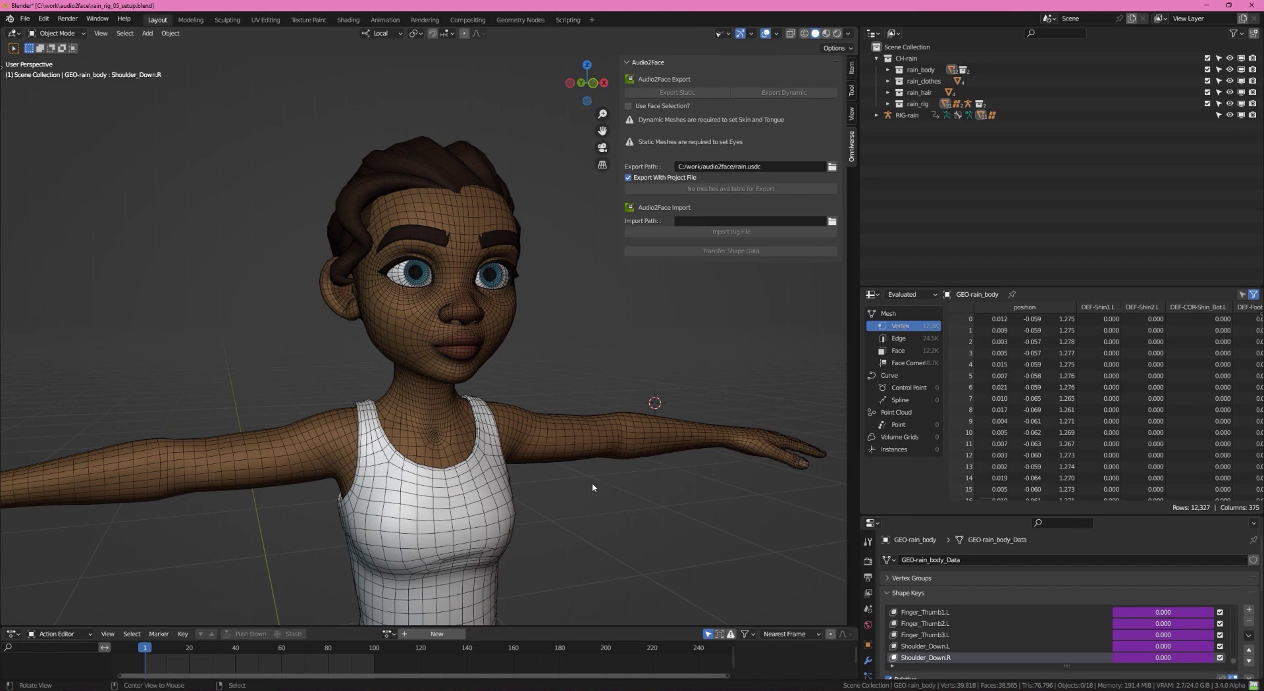
# Examine the body mesh's topology around the head, neck and shoulders in Edit Mode from several angles
pyautogui.moveTo(592, 485); pyautogui.dragTo(566, 470, button='middle')
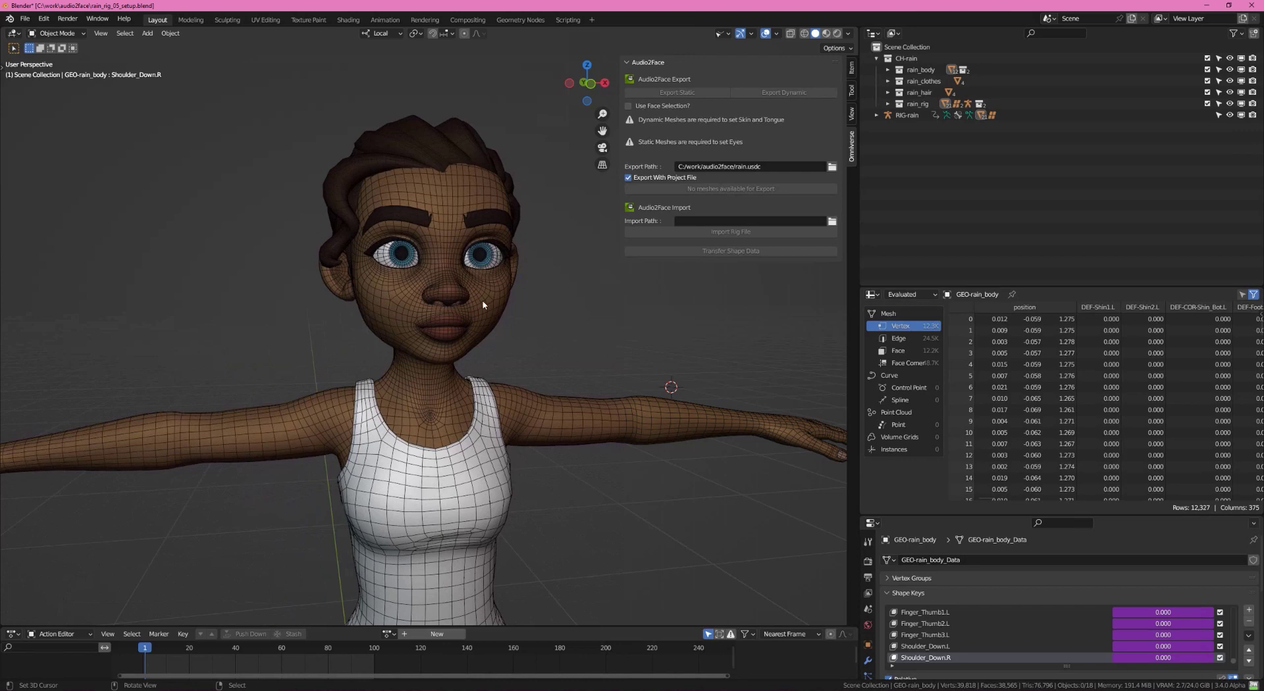
pyautogui.click(497, 306)
pyautogui.moveTo(497, 306); pyautogui.dragTo(507, 349, button='middle')
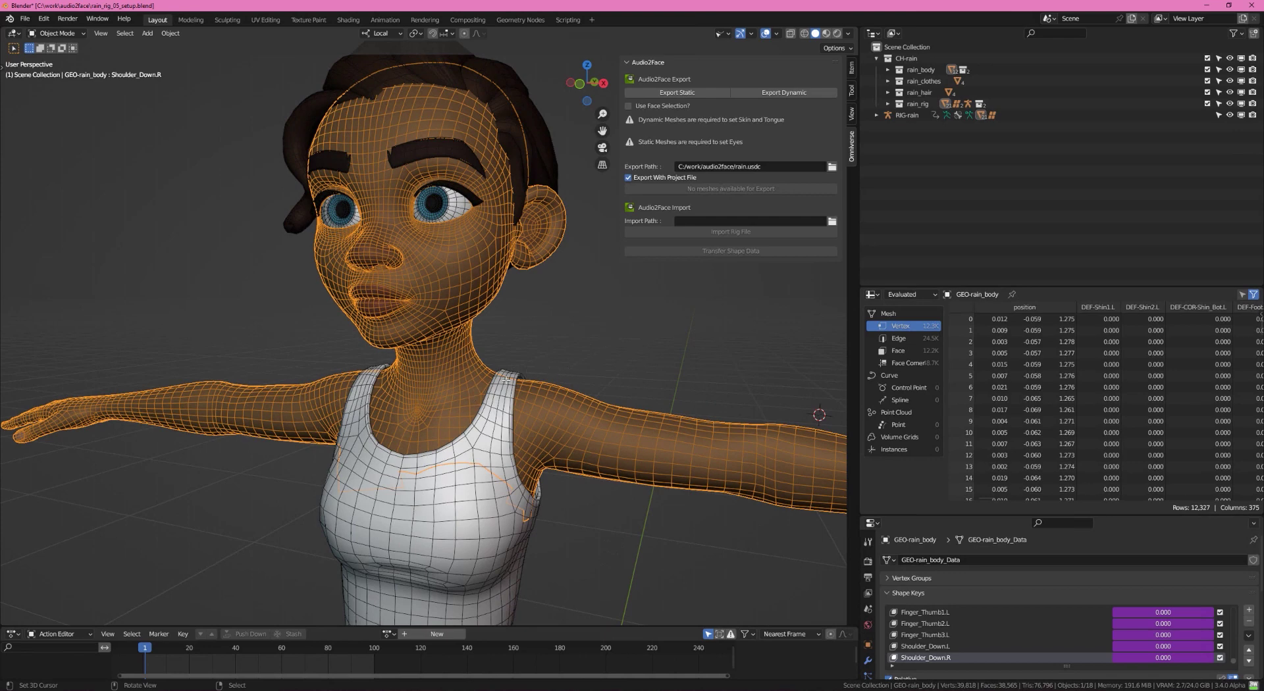
pyautogui.press('Tab')
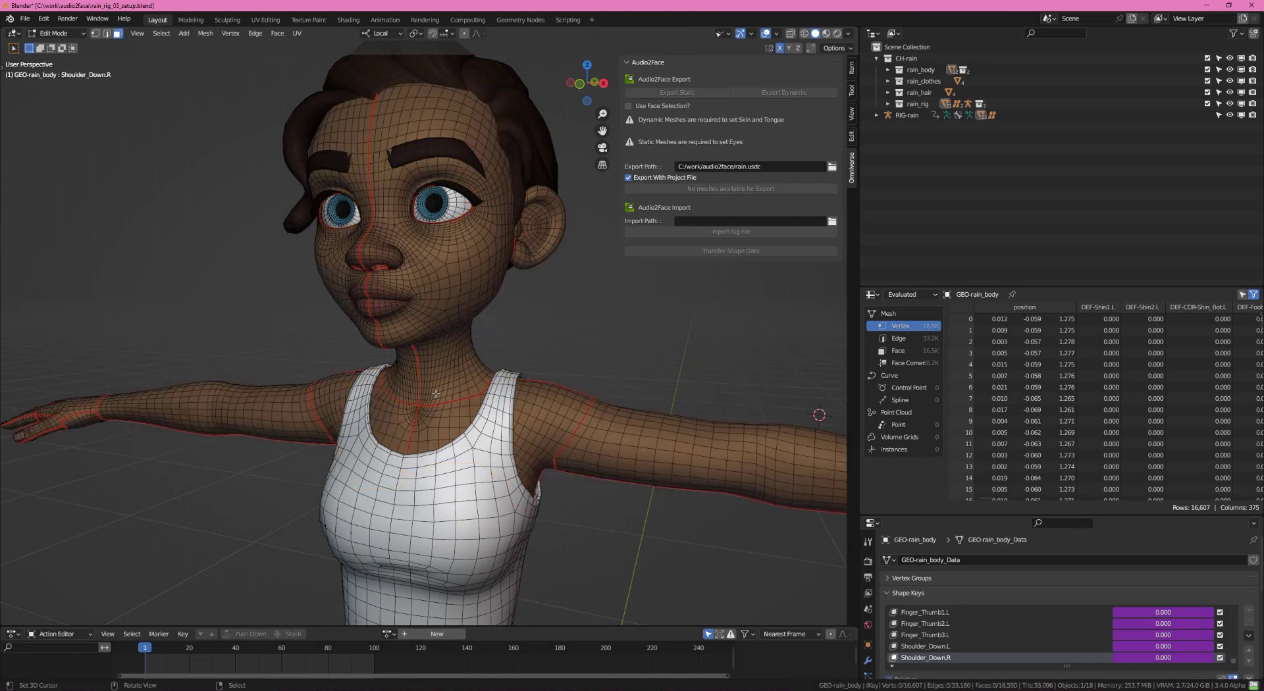
pyautogui.moveTo(436, 394); pyautogui.dragTo(358, 383, button='middle')
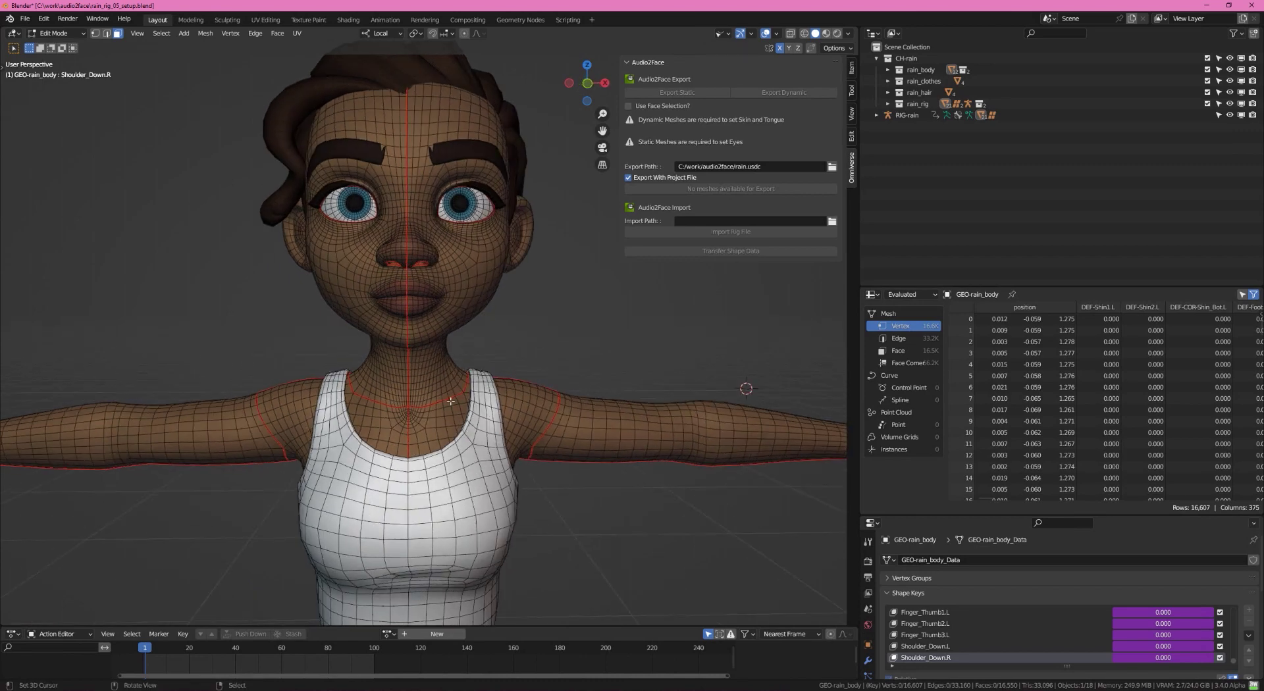
pyautogui.moveTo(450, 401); pyautogui.dragTo(422, 398, button='middle')
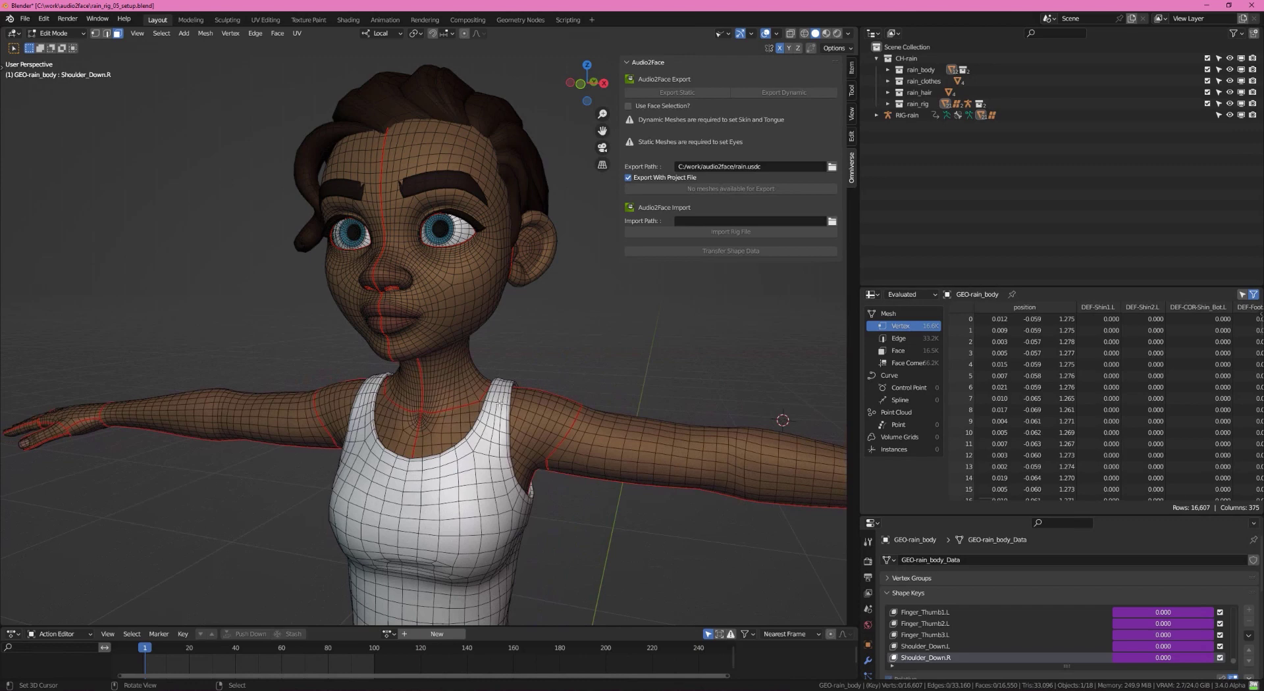
pyautogui.moveTo(547, 390); pyautogui.dragTo(678, 365, button='middle')
pyautogui.press('Tab')
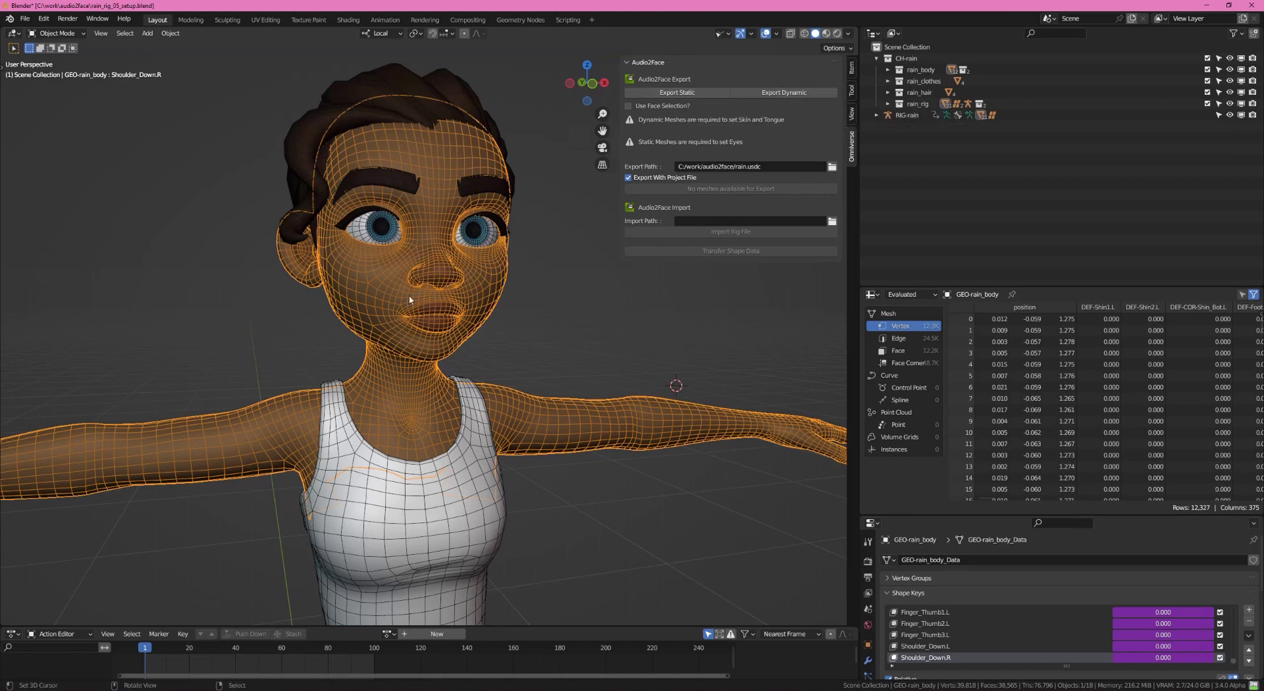
# Select the left and right eye cornea meshes and create their static Audio2Face export copies
pyautogui.moveTo(447, 259); pyautogui.dragTo(492, 256, button='middle')
pyautogui.click(493, 257)
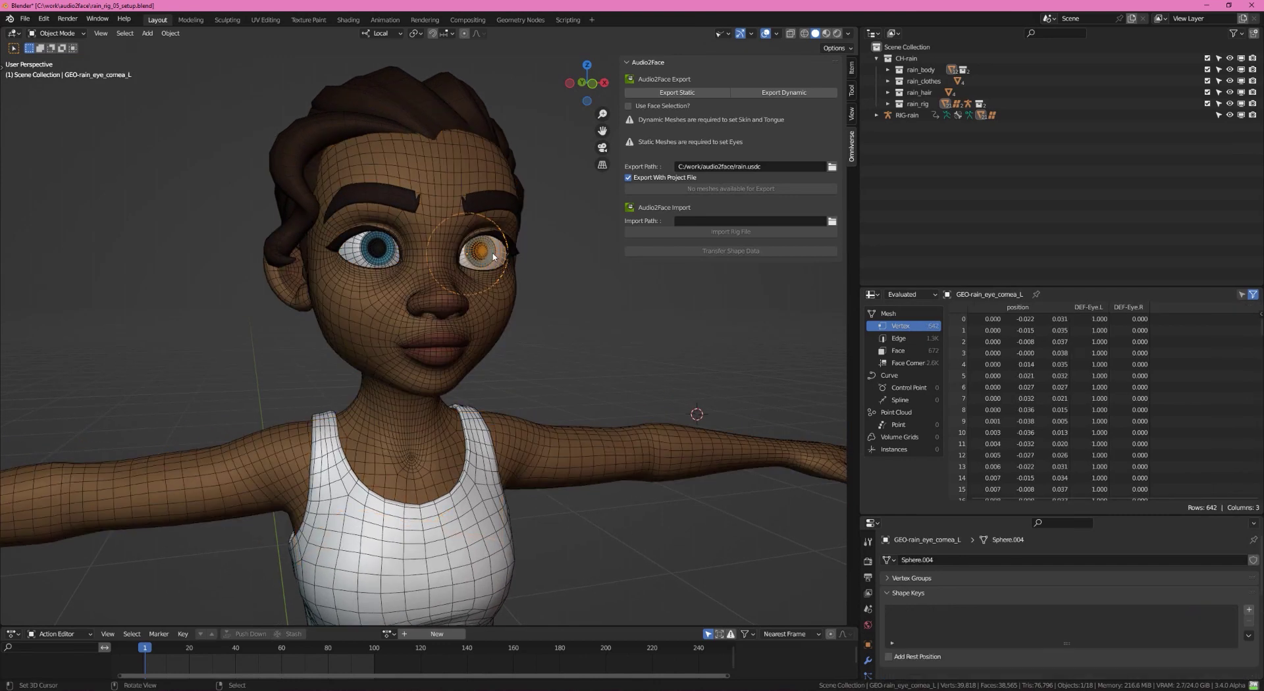
pyautogui.keyDown('shift'); pyautogui.click(376, 249); pyautogui.keyUp('shift')
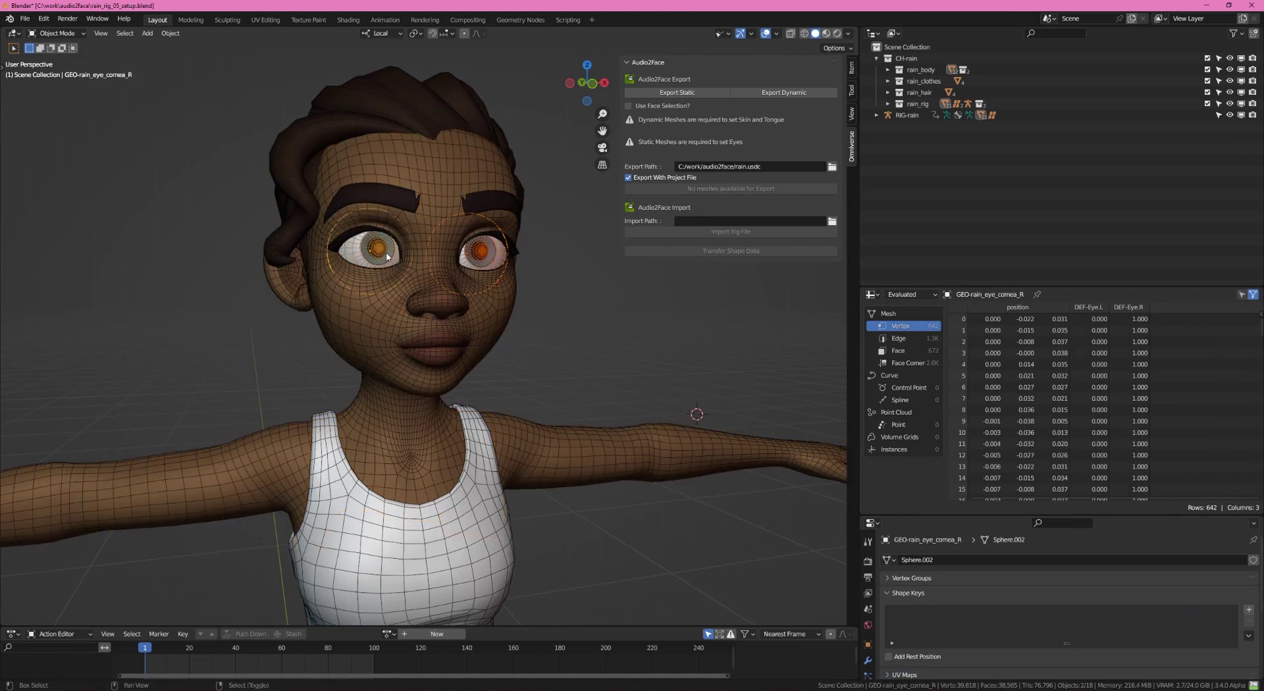
pyautogui.click(688, 93)
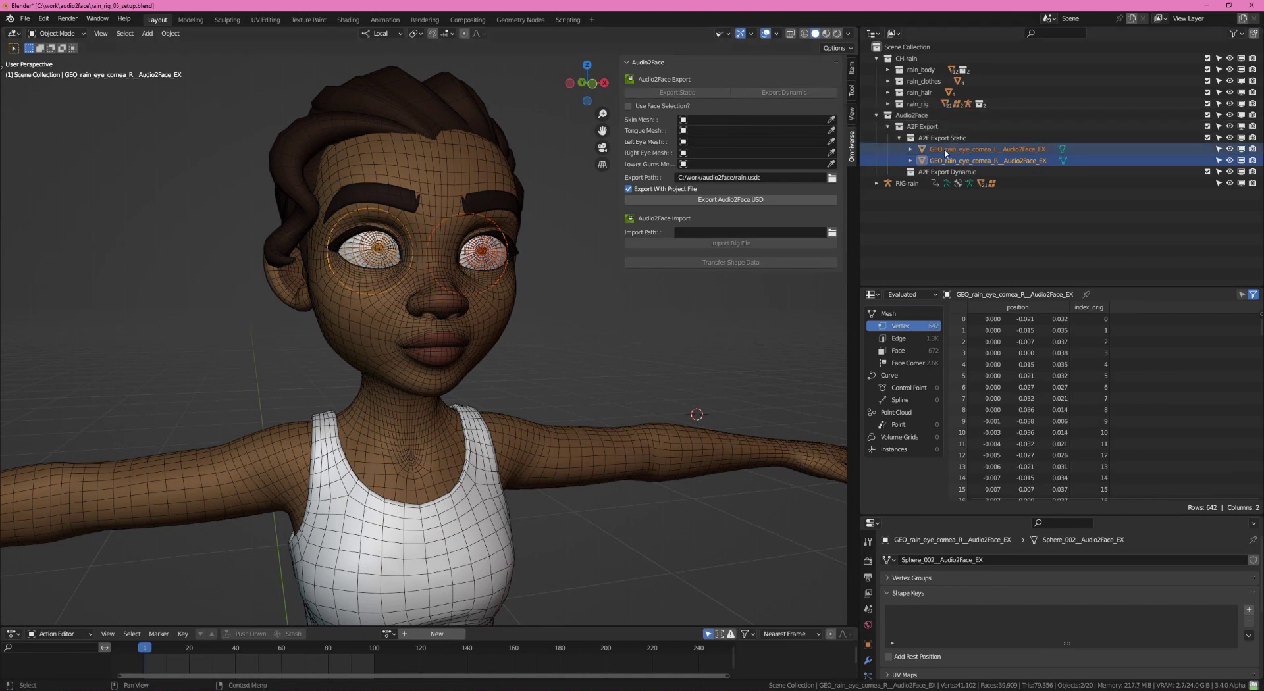
# Assign GEO_rain_eye_cornea_L__Audio2Face_EX as the Left Eye Mesh and GEO_rain_eye_cornea_R__Audio2Face_EX as the Right Eye Mesh
pyautogui.click(986, 150)
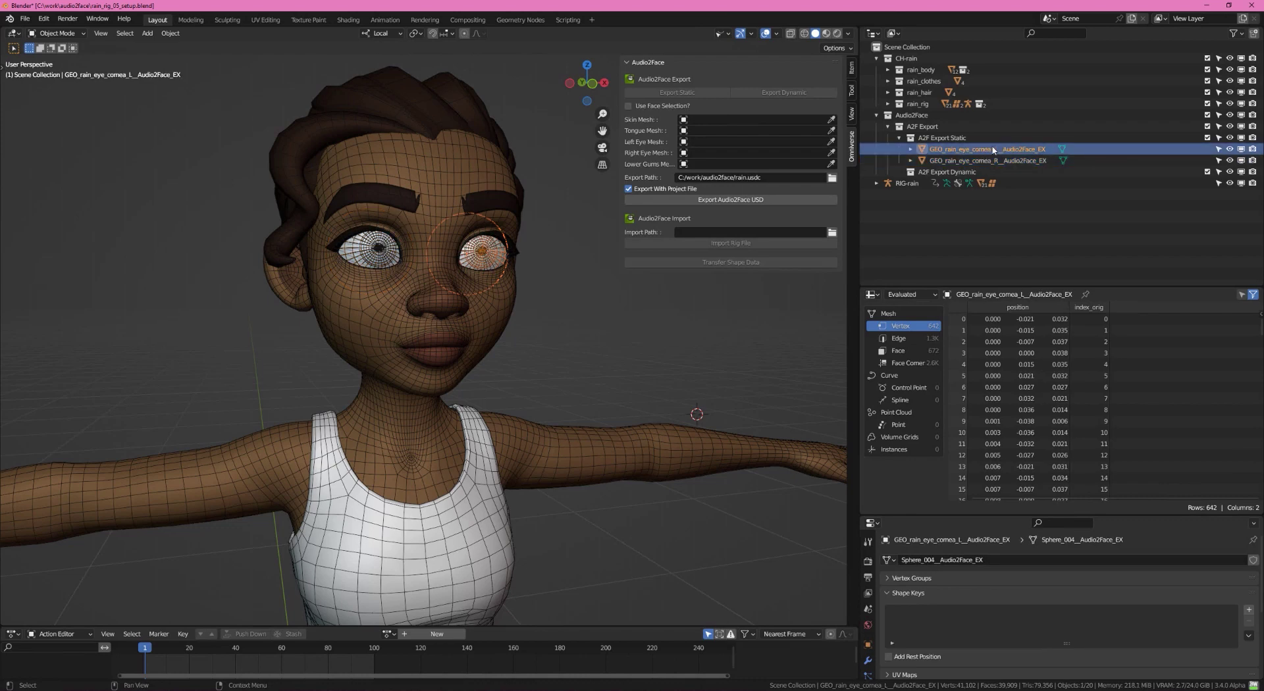
pyautogui.moveTo(933, 151); pyautogui.dragTo(697, 142)
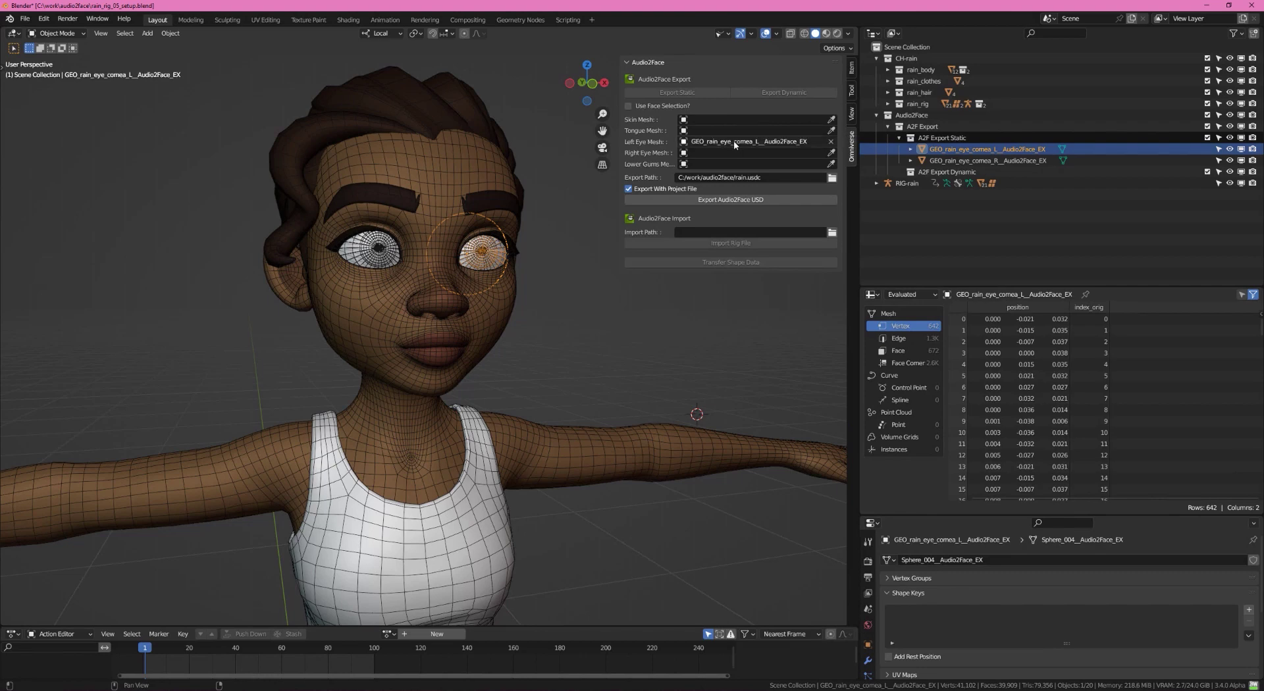
pyautogui.click(962, 162)
pyautogui.moveTo(962, 162); pyautogui.dragTo(774, 150)
pyautogui.moveTo(774, 150); pyautogui.dragTo(757, 153)
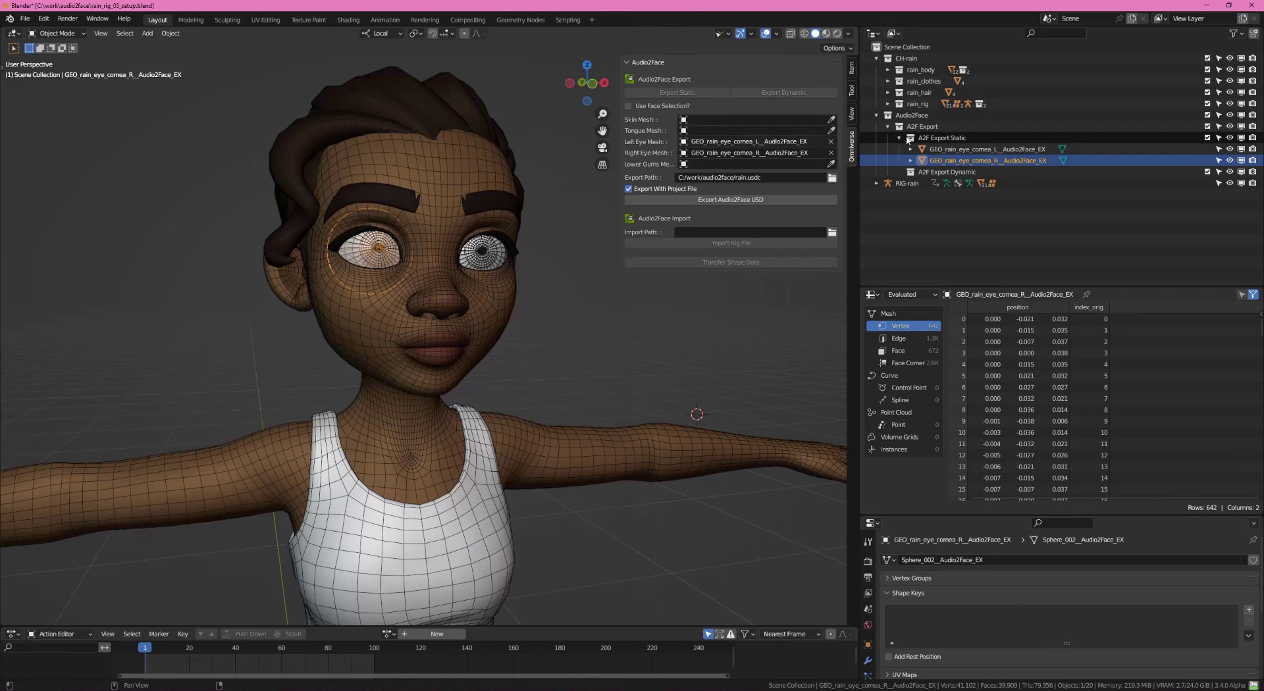
# Check the modifiers of the upper and lower gums in rain_body and delete all shape keys from GEO-rain_gums_lower
pyautogui.click(888, 70)
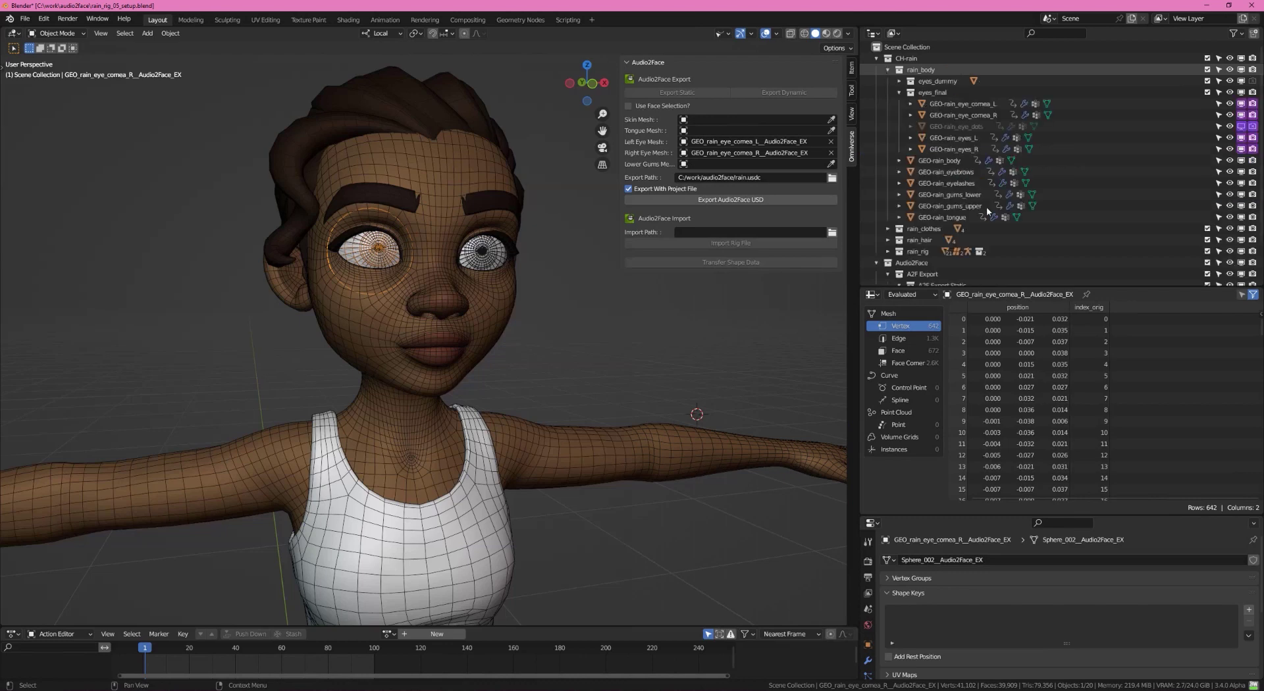
pyautogui.click(950, 206)
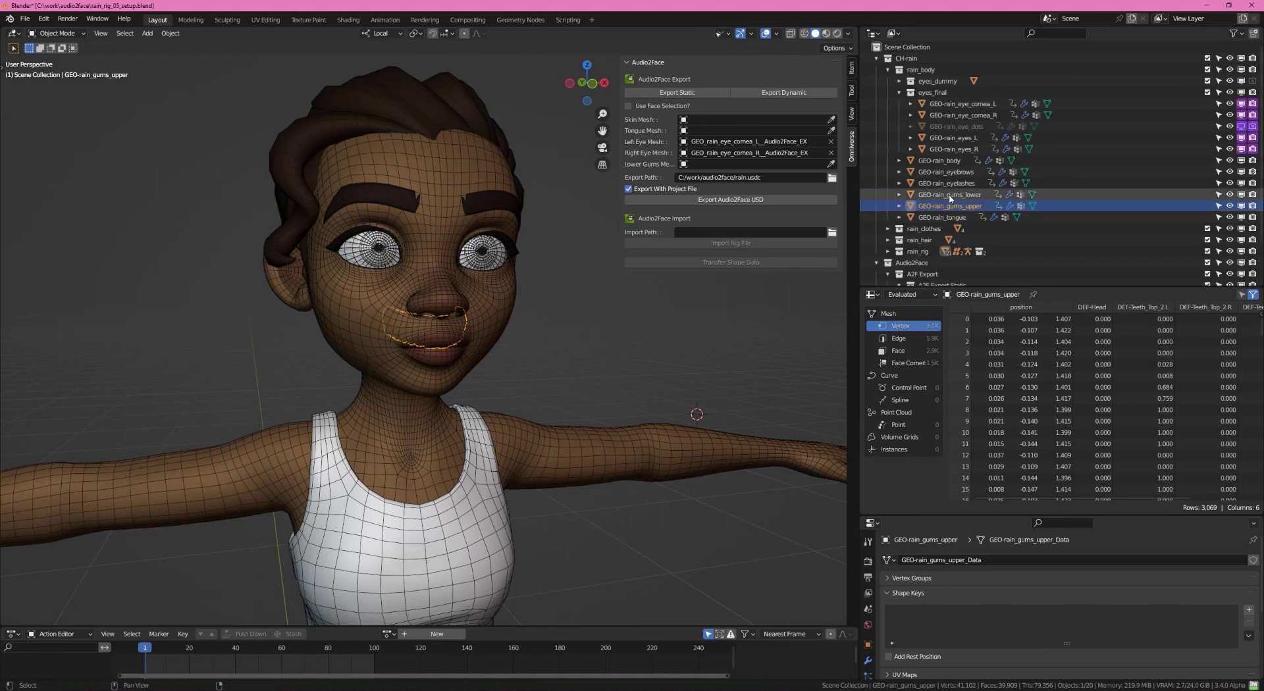
pyautogui.keyDown('shift'); pyautogui.click(950, 195); pyautogui.keyUp('shift')
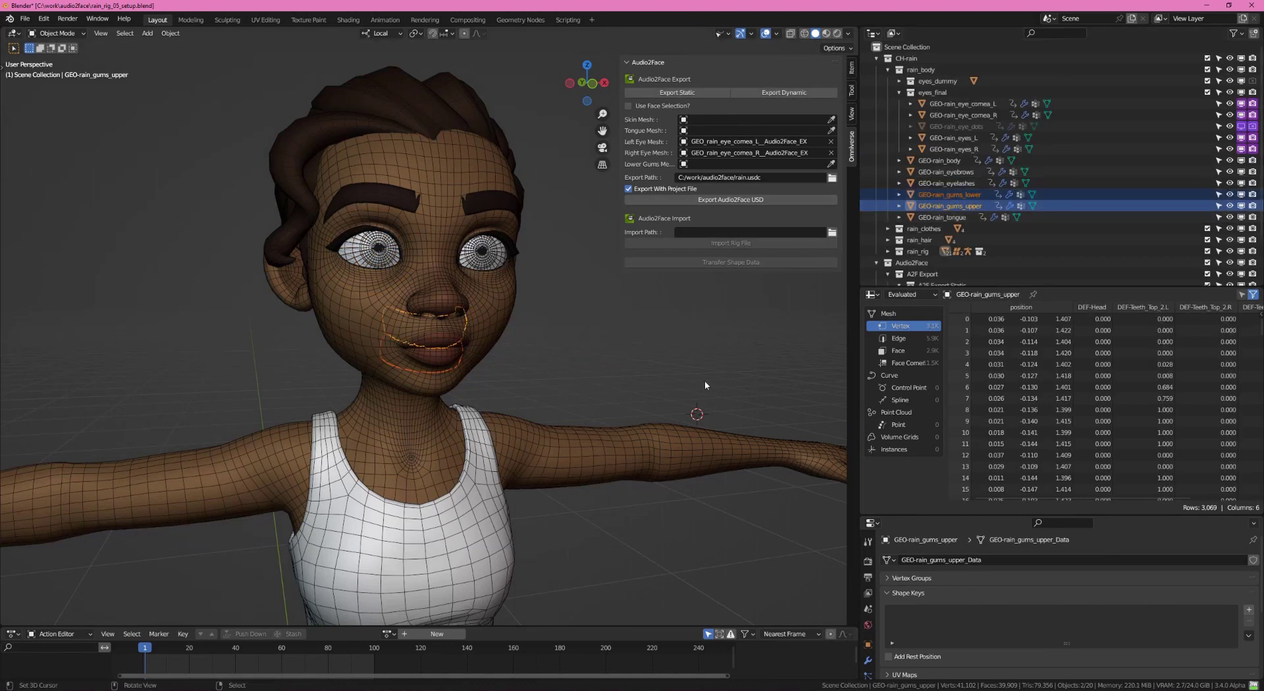
pyautogui.moveTo(897, 515); pyautogui.dragTo(897, 433)
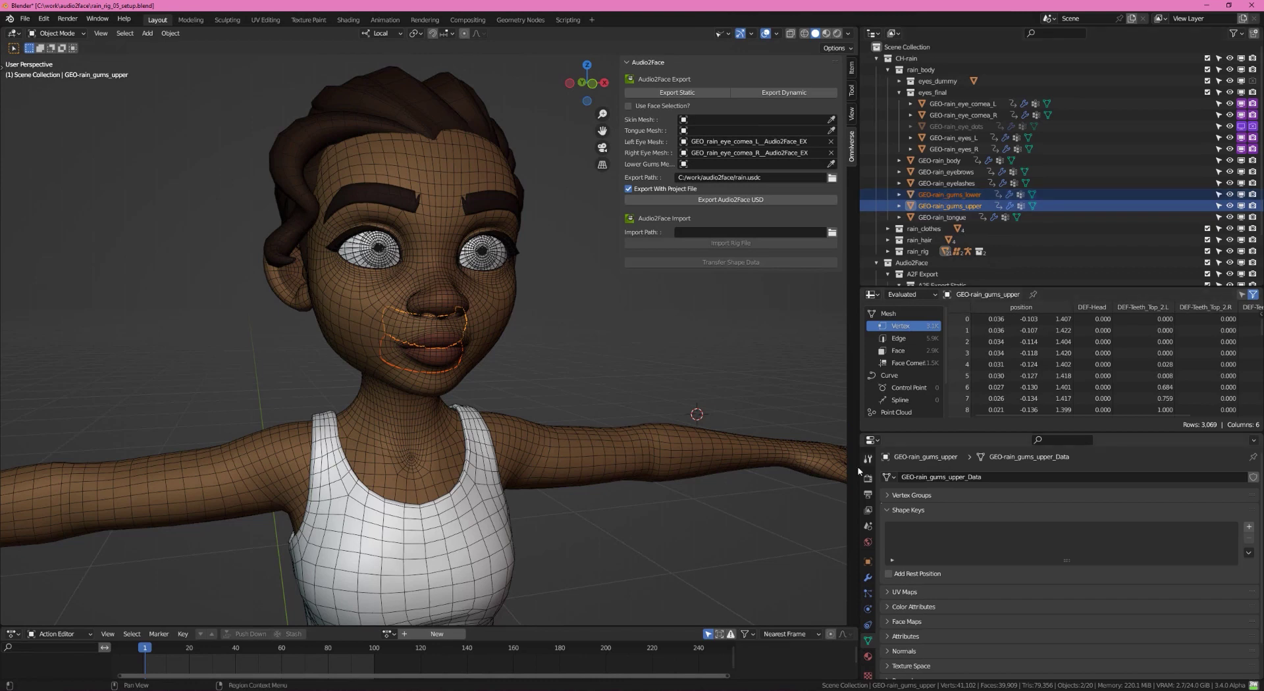
pyautogui.click(868, 579)
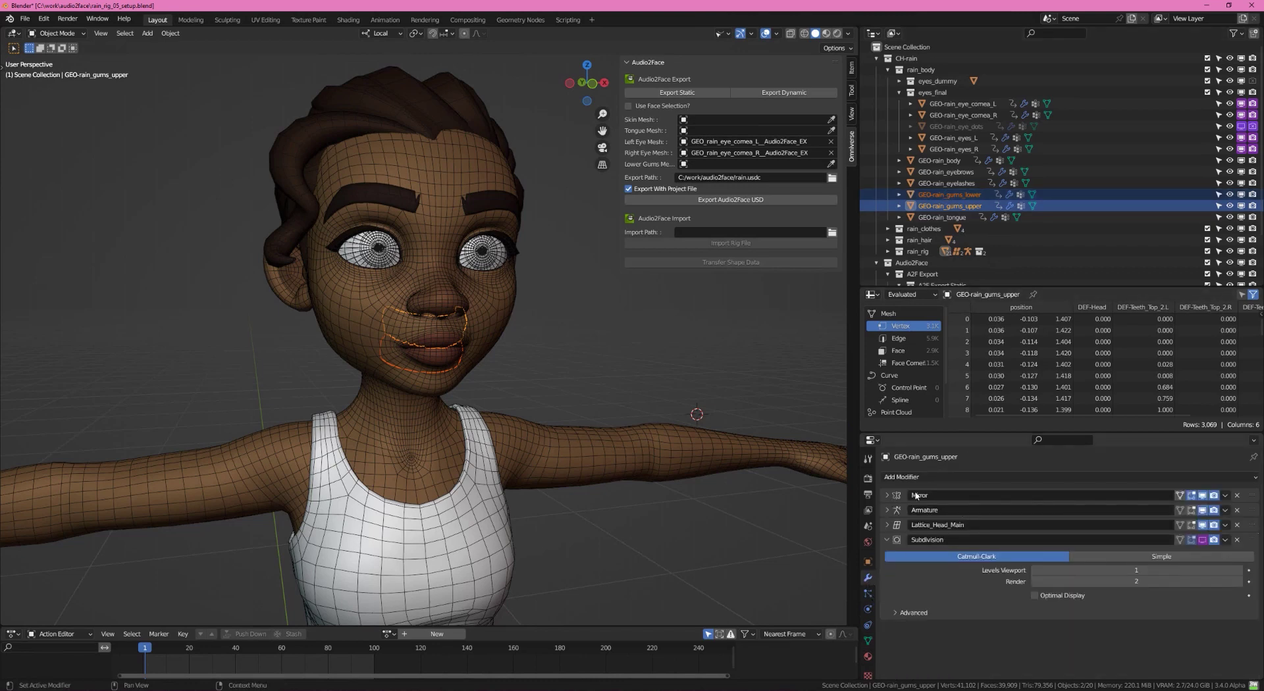
pyautogui.click(958, 198)
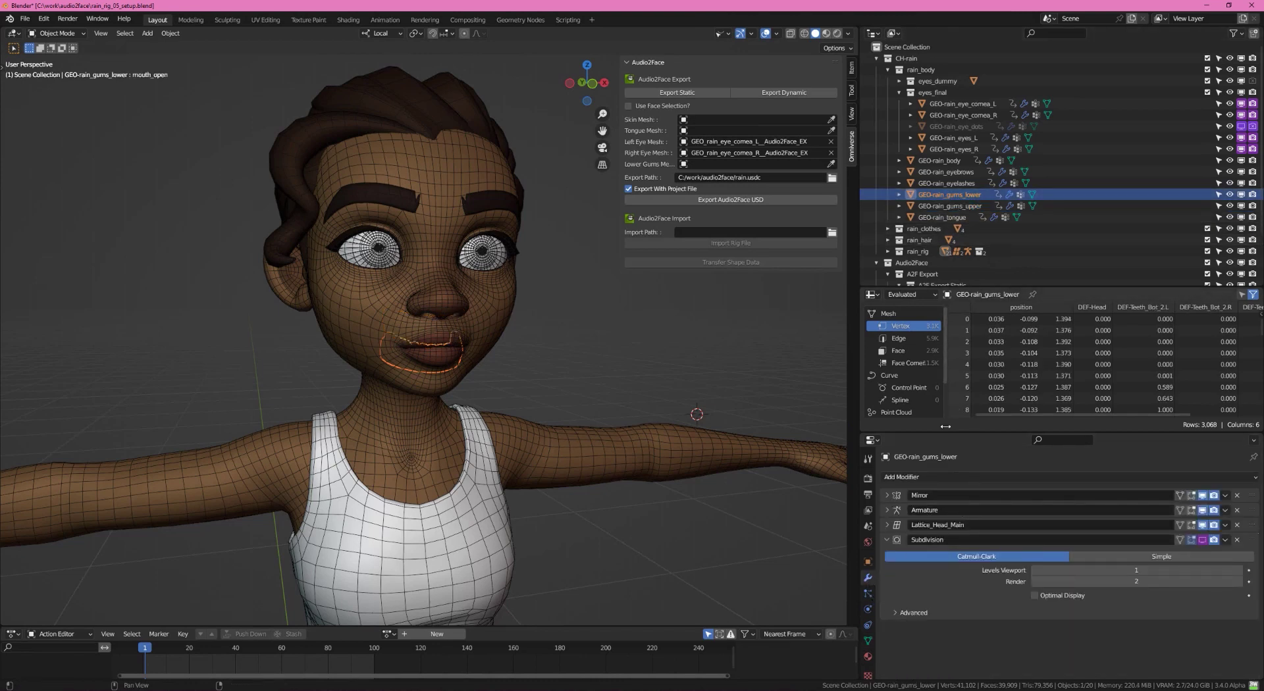
pyautogui.click(867, 641)
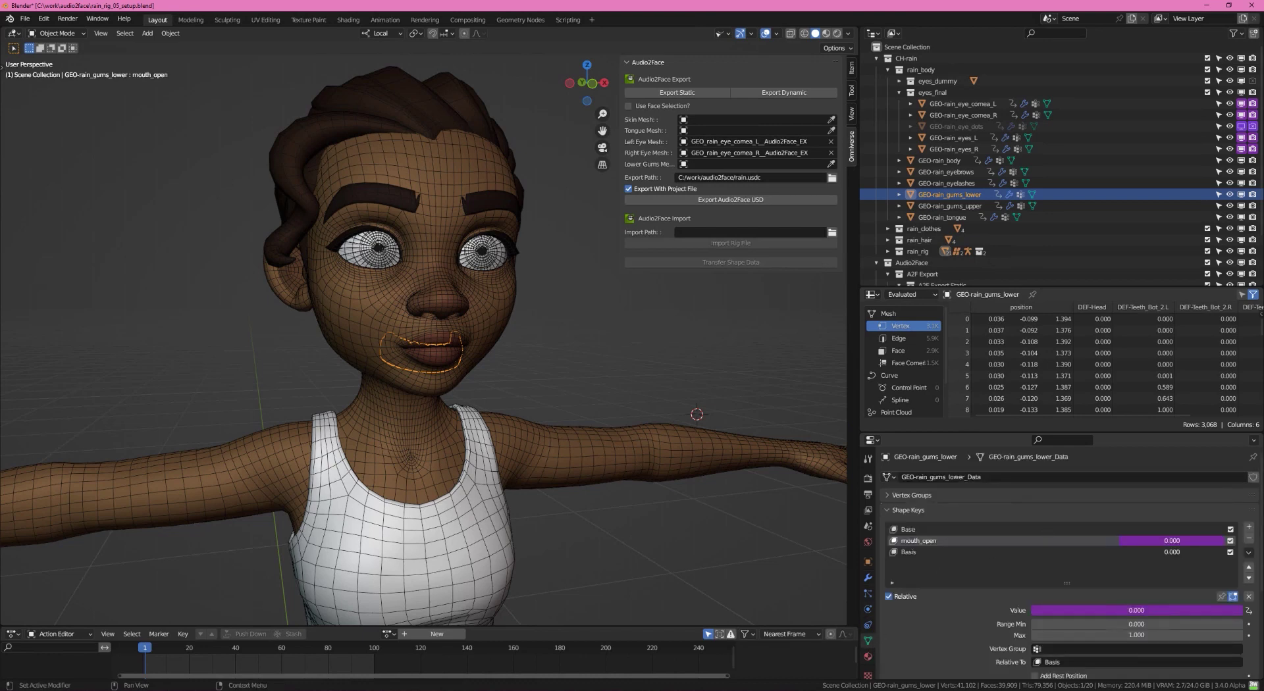
pyautogui.click(1248, 553)
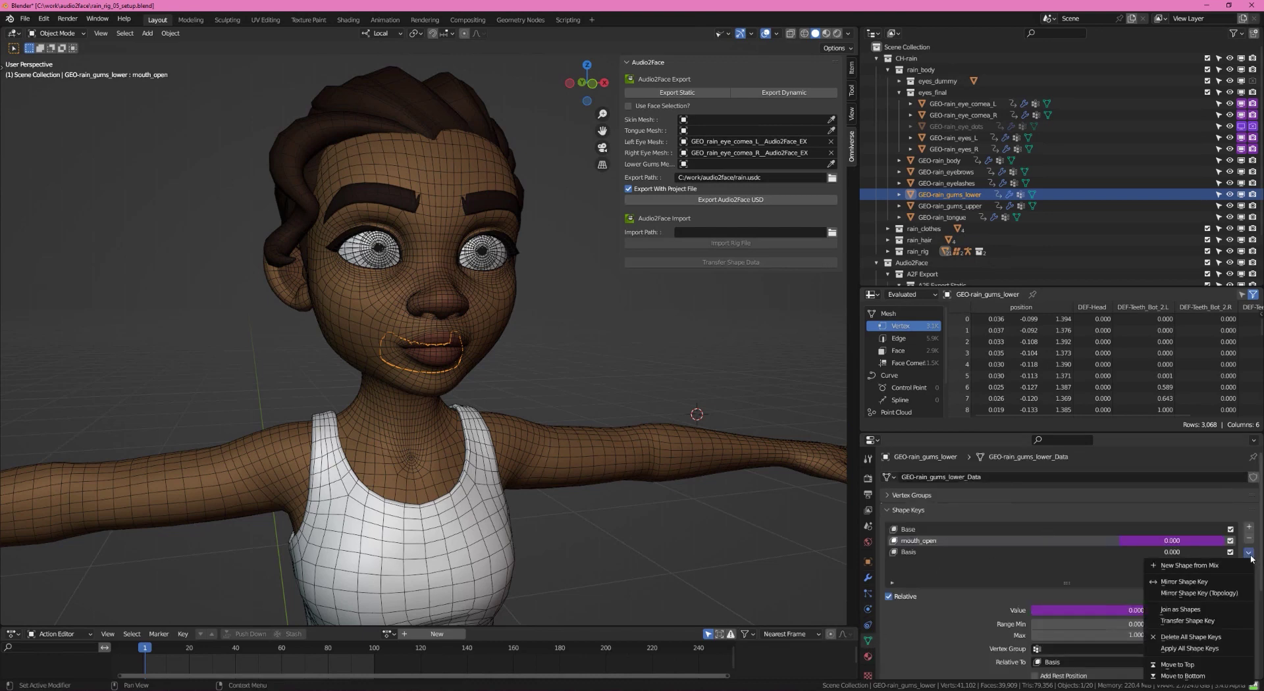
pyautogui.click(1207, 639)
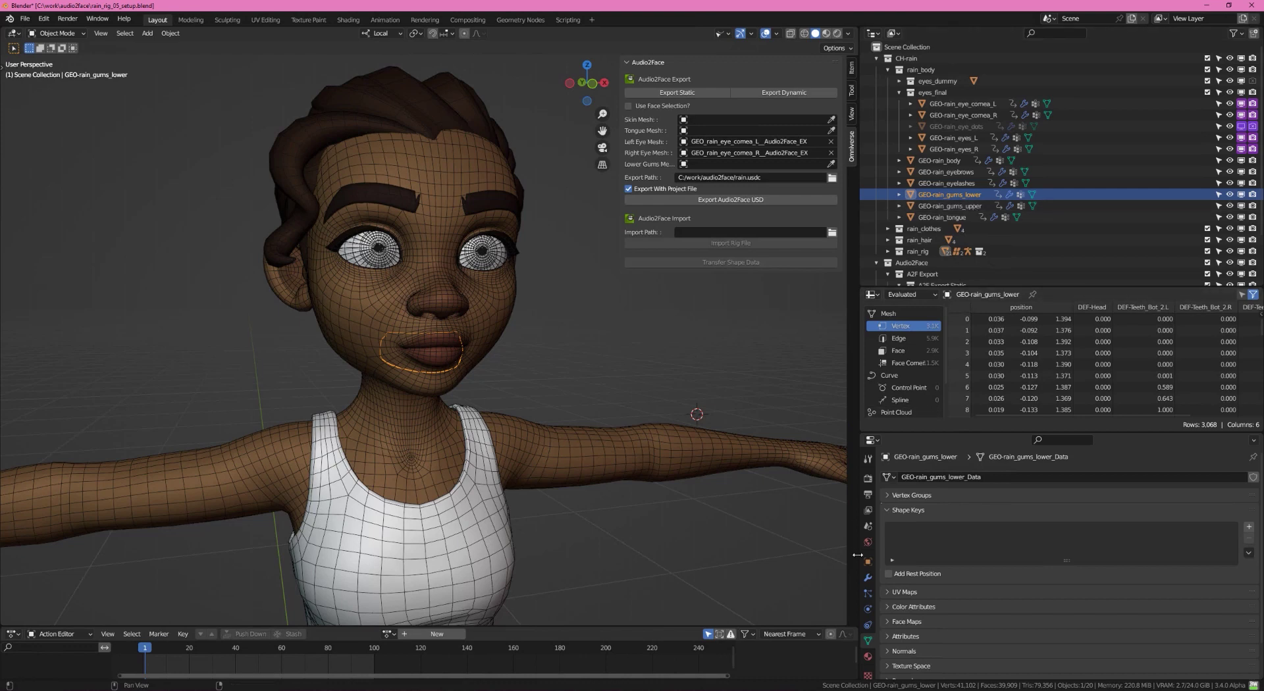
# Apply the Mirror modifier on both GEO-rain_gums_lower and GEO-rain_gums_upper
pyautogui.click(868, 577)
pyautogui.click(1250, 496)
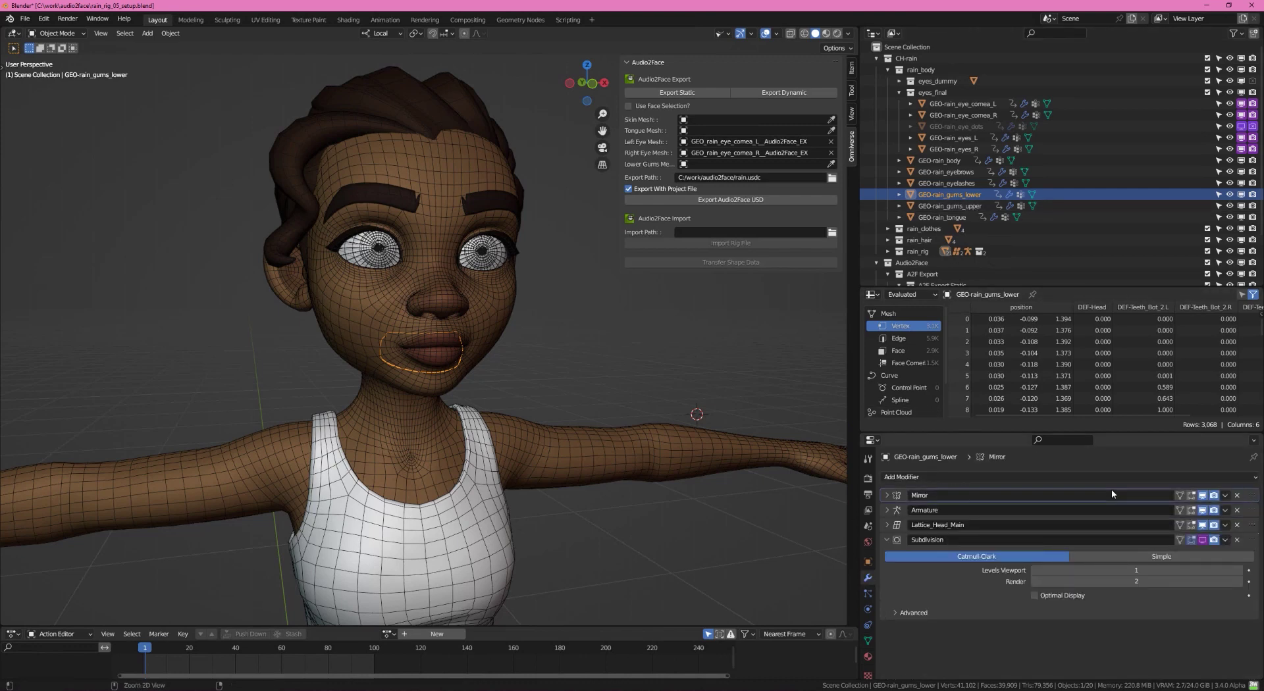
pyautogui.hotkey('ctrl', 'a')
pyautogui.click(959, 206)
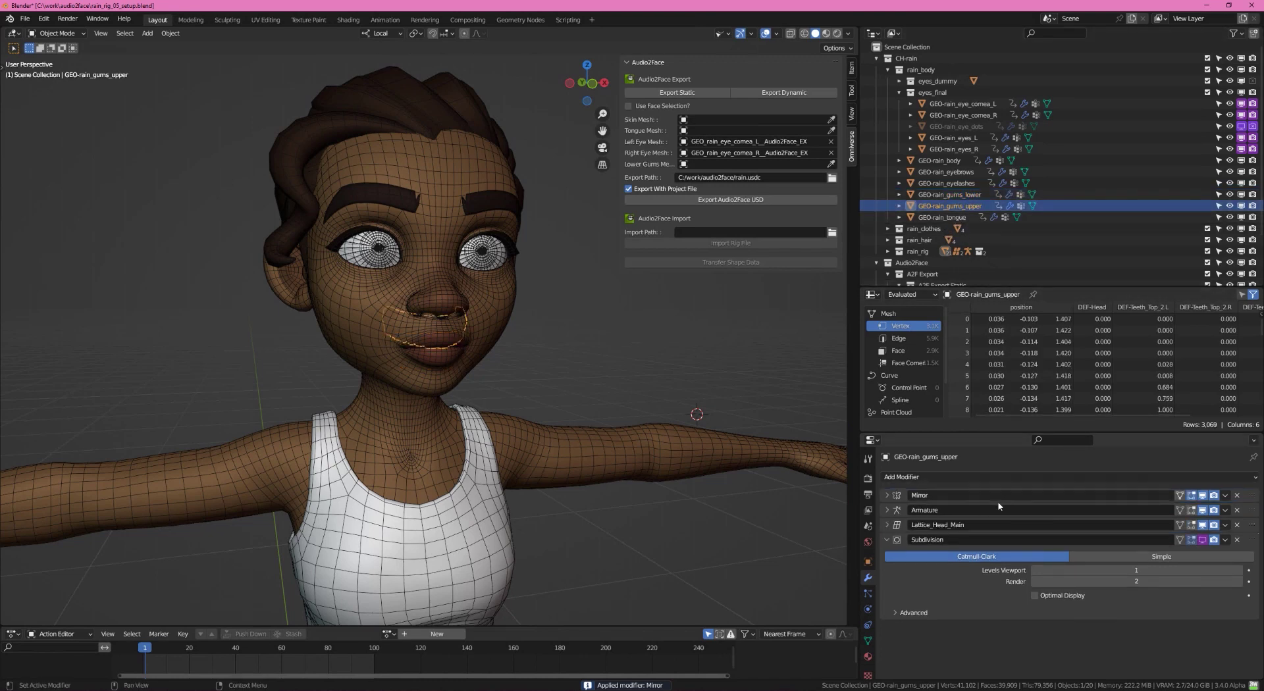
# Select the lower and upper gums together and create their static Audio2Face export copies
pyautogui.click(958, 195)
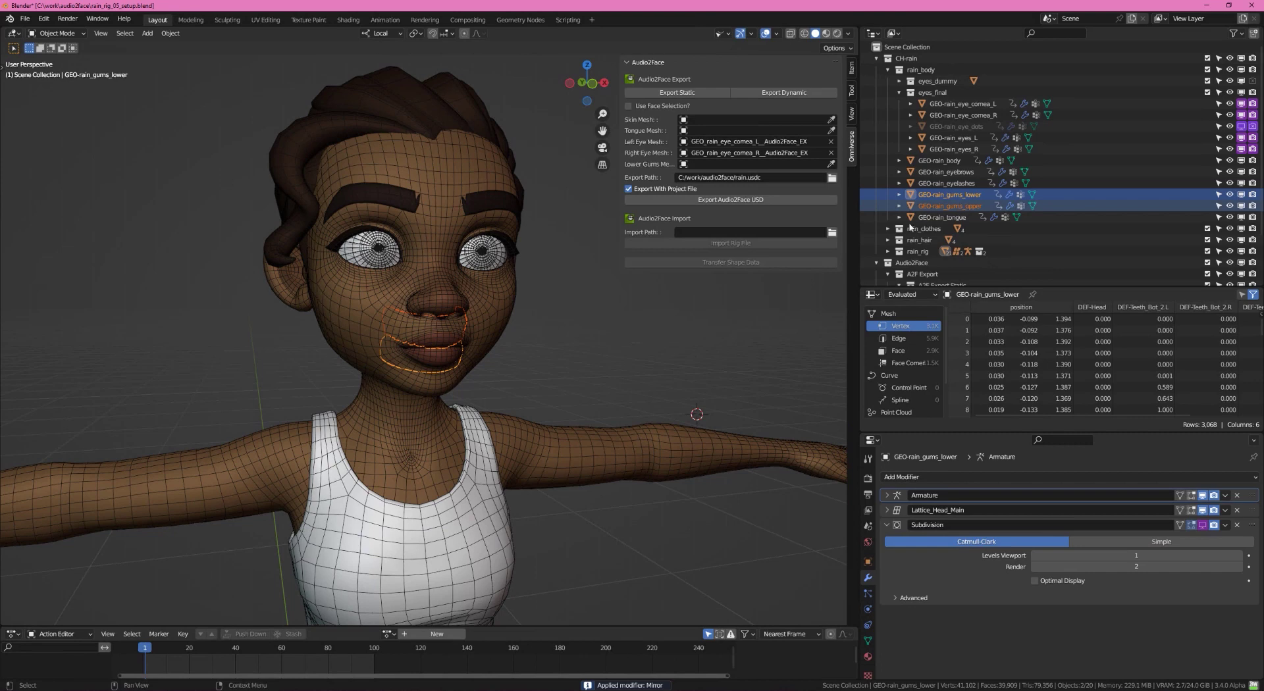
pyautogui.keyDown('shift'); pyautogui.click(963, 206); pyautogui.keyUp('shift')
pyautogui.click(701, 93)
# Assign GEO_rain_gums_lower__Audio2Face_EX as the Lower Gums Mesh
pyautogui.scroll(-5, 986, 240)
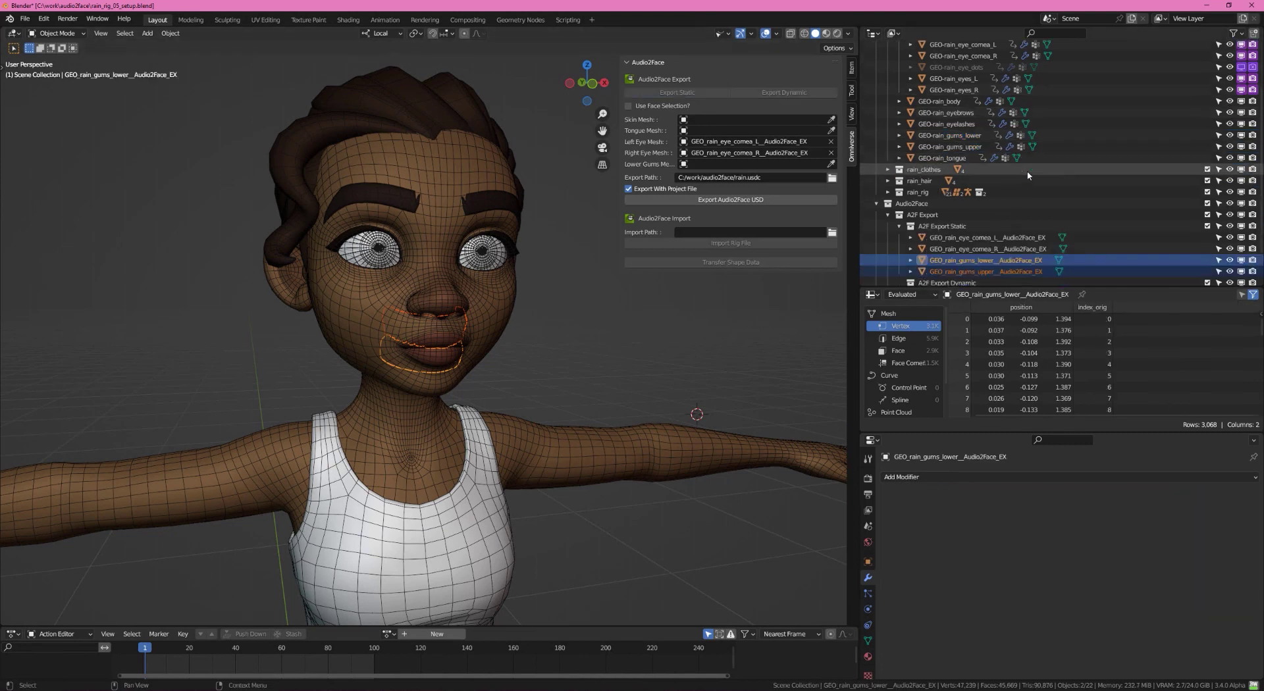
pyautogui.click(987, 240)
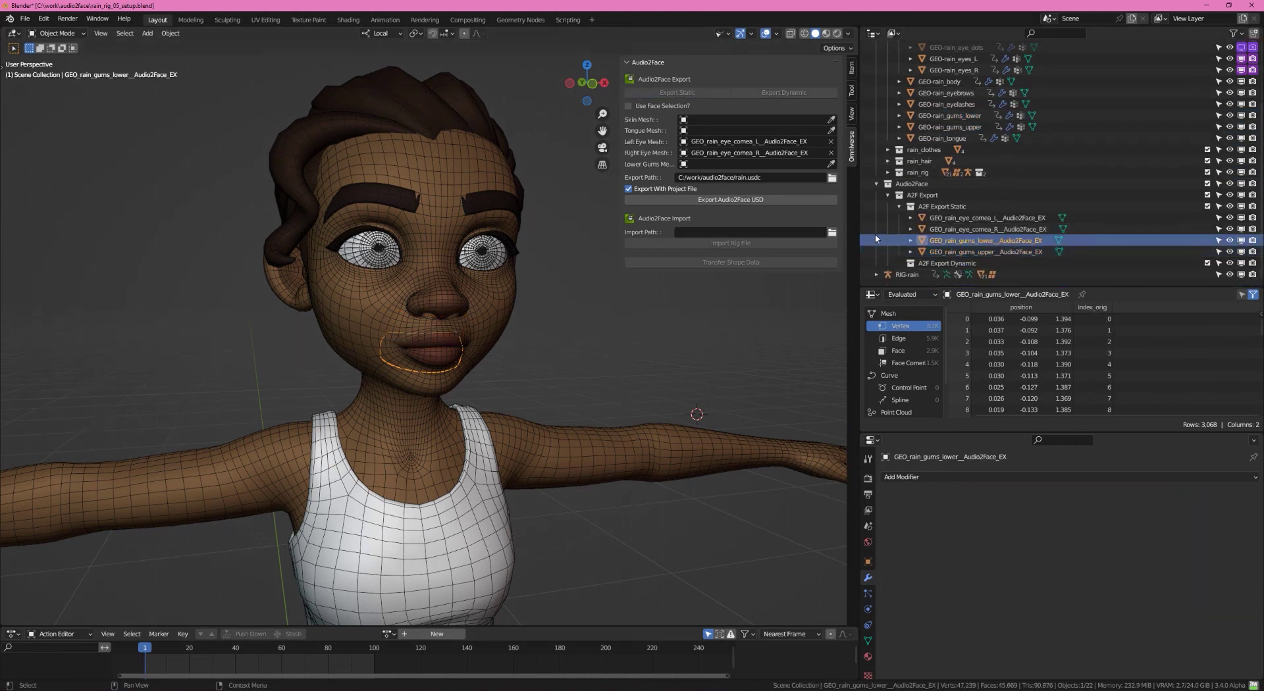
pyautogui.moveTo(987, 239); pyautogui.dragTo(738, 164)
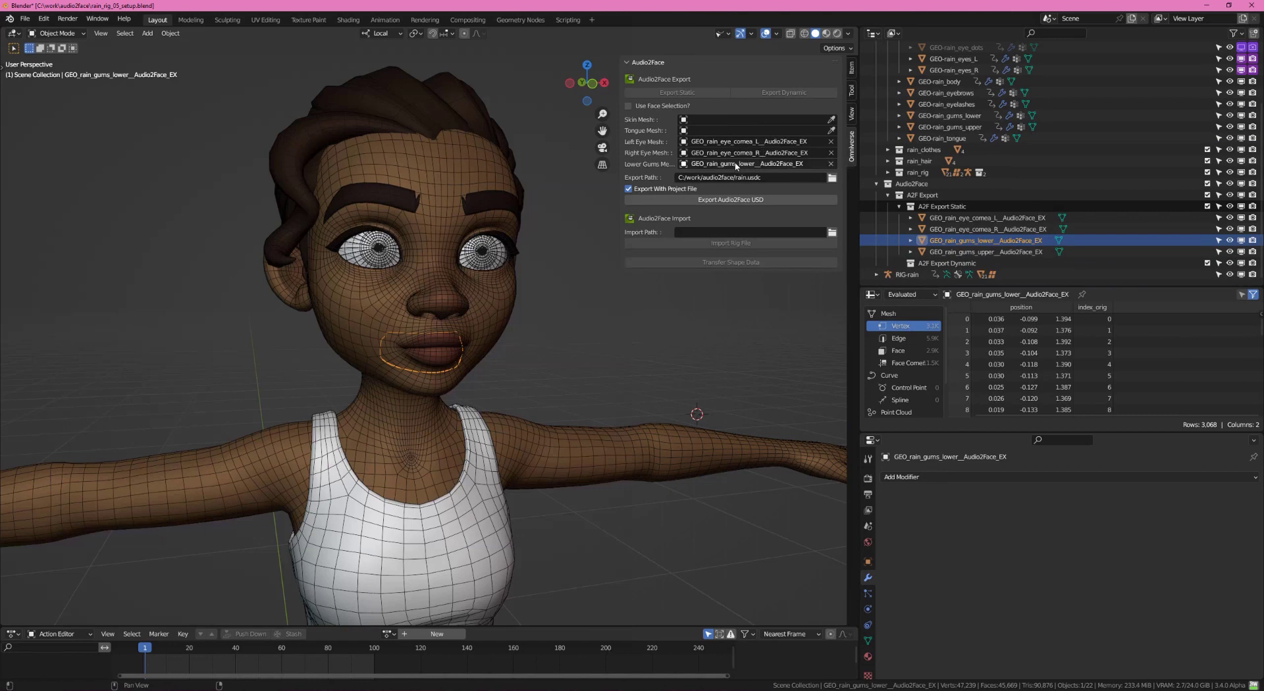
# Create a dynamic Audio2Face export copy of GEO-rain_tongue and assign that copy as the Tongue Mesh
pyautogui.scroll(3, 993, 179)
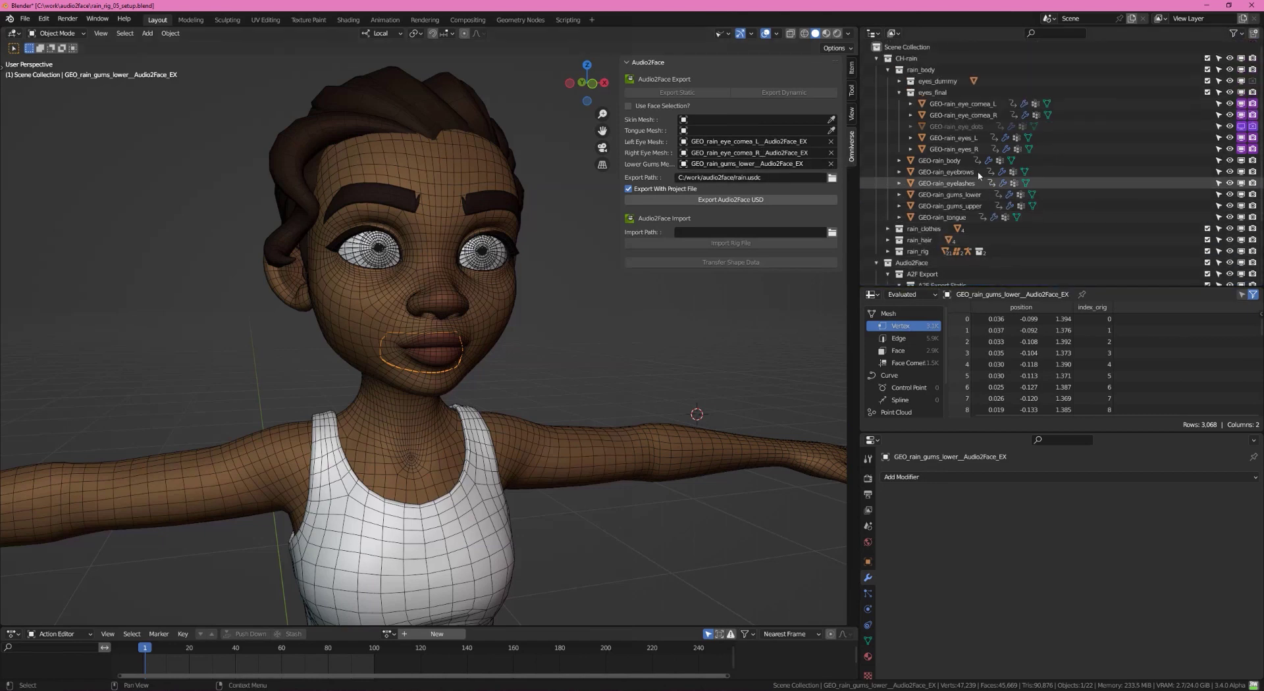
pyautogui.click(965, 217)
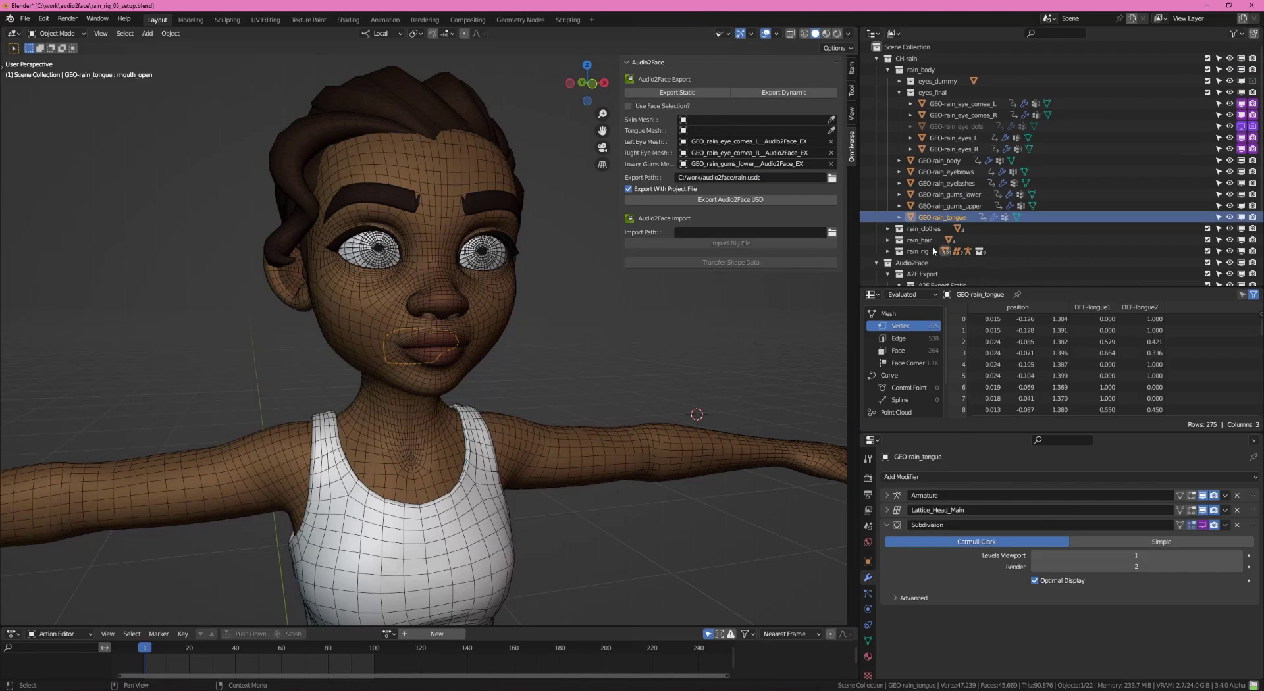
pyautogui.click(793, 92)
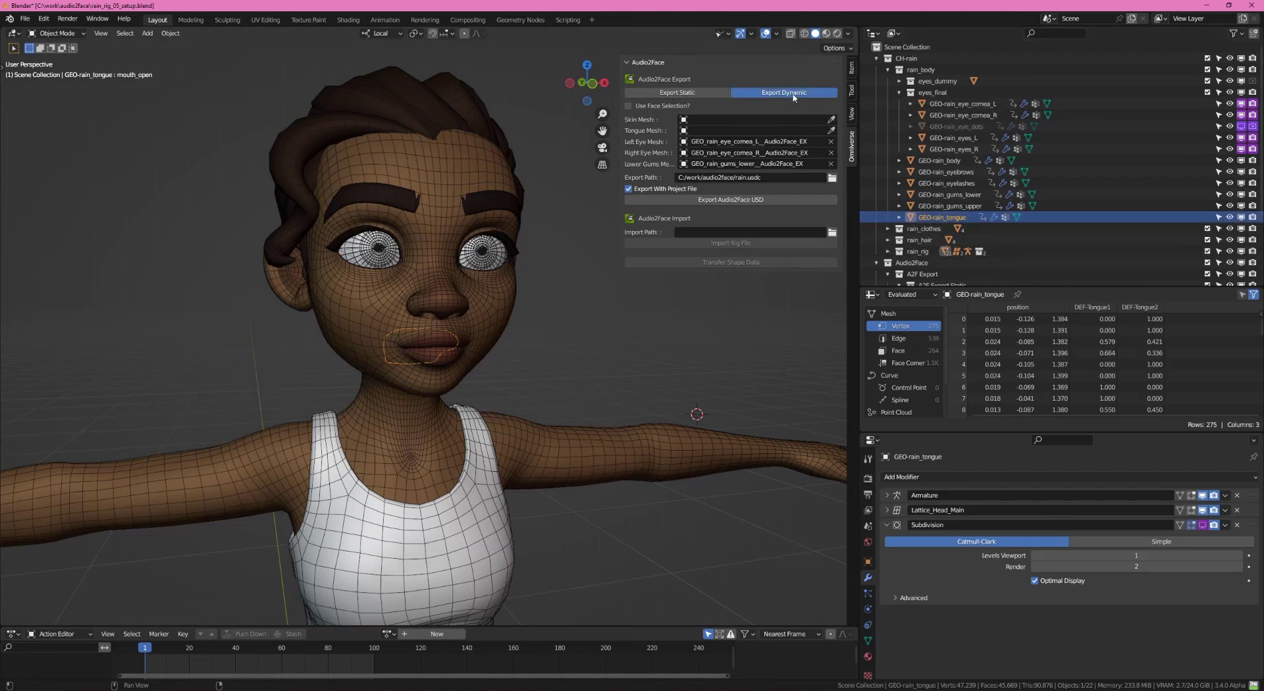
pyautogui.scroll(-3, 1041, 179)
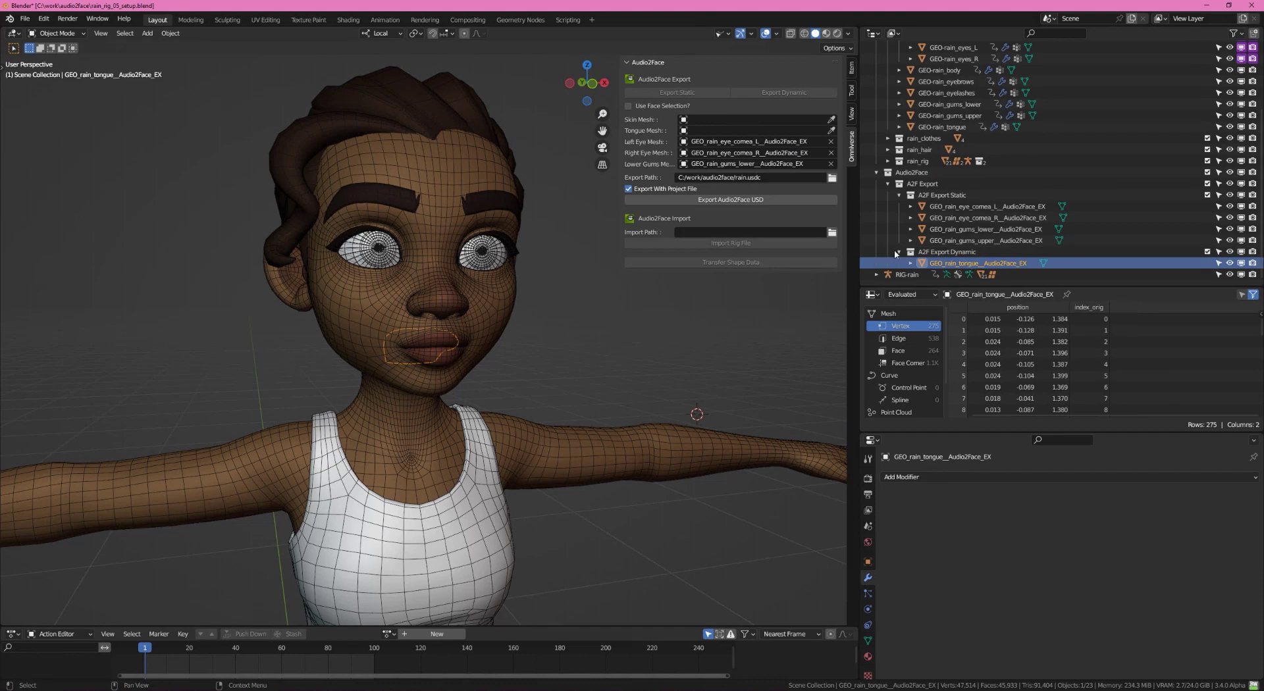
pyautogui.moveTo(970, 265); pyautogui.dragTo(747, 131)
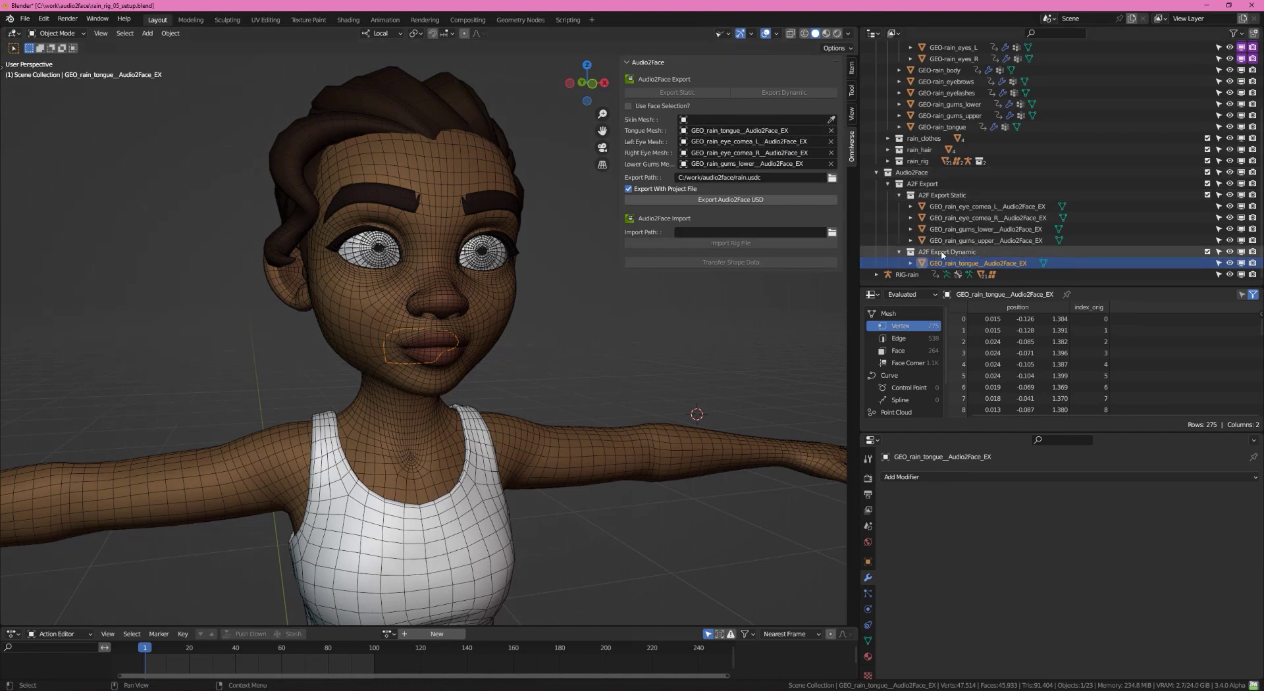
# Enter Edit Mode on GEO-rain_body and select the face and neck faces that are linked up to the seams
pyautogui.click(510, 309)
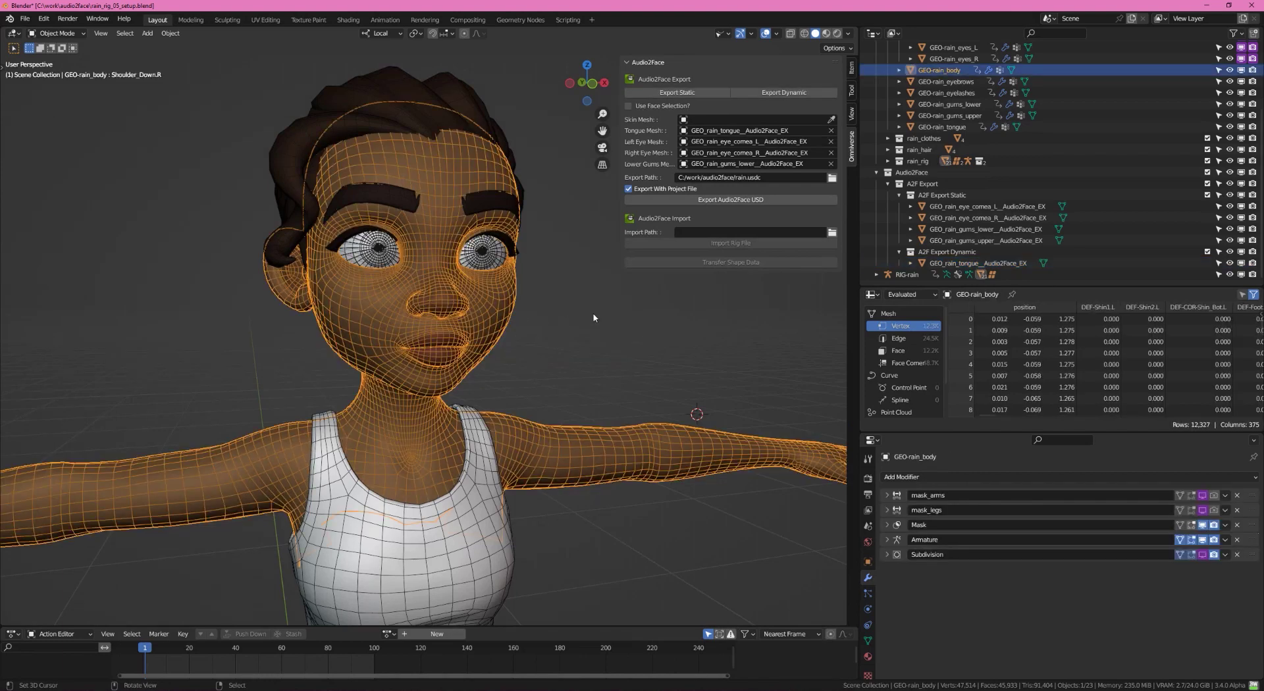
pyautogui.moveTo(511, 310)
pyautogui.mouseDown(button='middle')
pyautogui.moveTo(547, 319)
pyautogui.moveTo(508, 336)
pyautogui.moveTo(544, 305)
pyautogui.moveTo(516, 326)
pyautogui.mouseUp(button='middle')
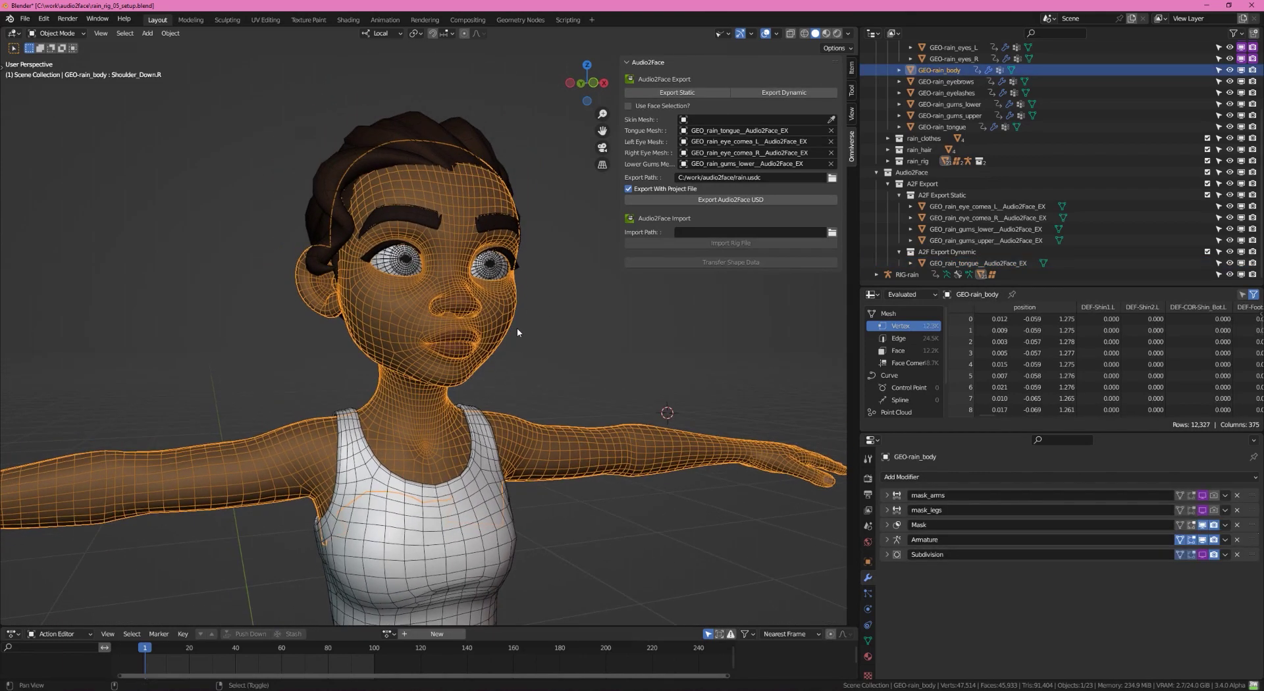
pyautogui.press('Tab')
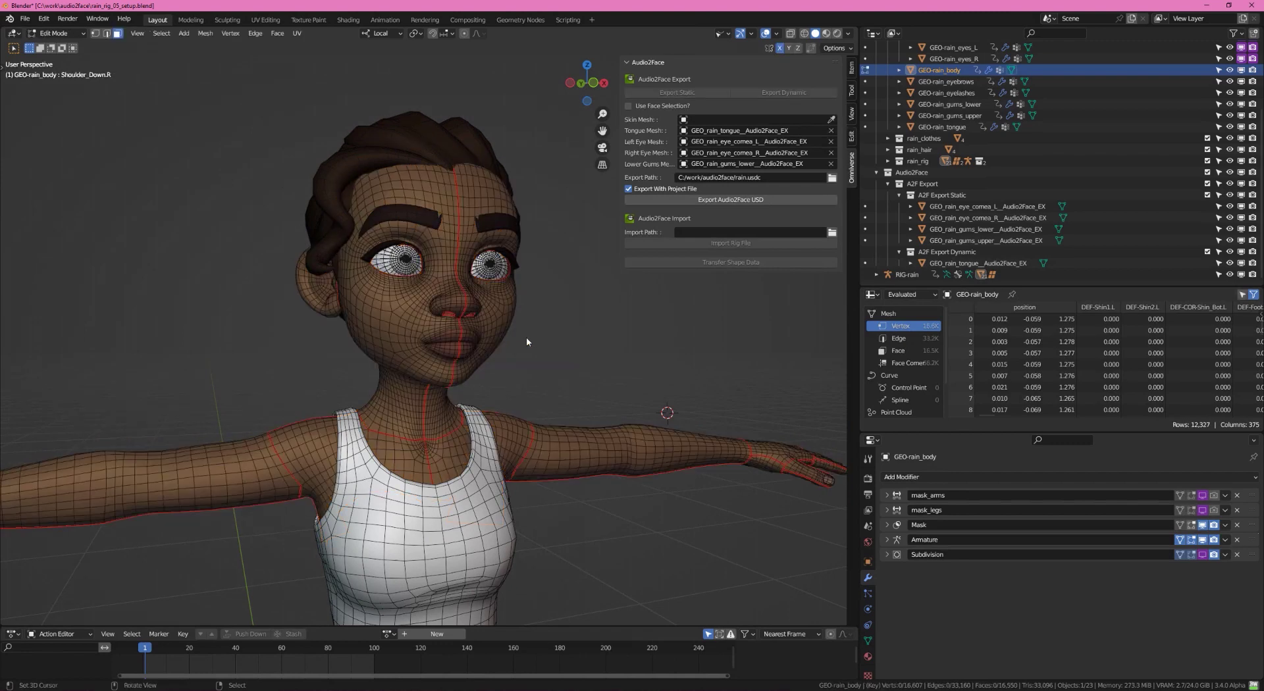
pyautogui.moveTo(527, 337); pyautogui.dragTo(482, 330, button='middle')
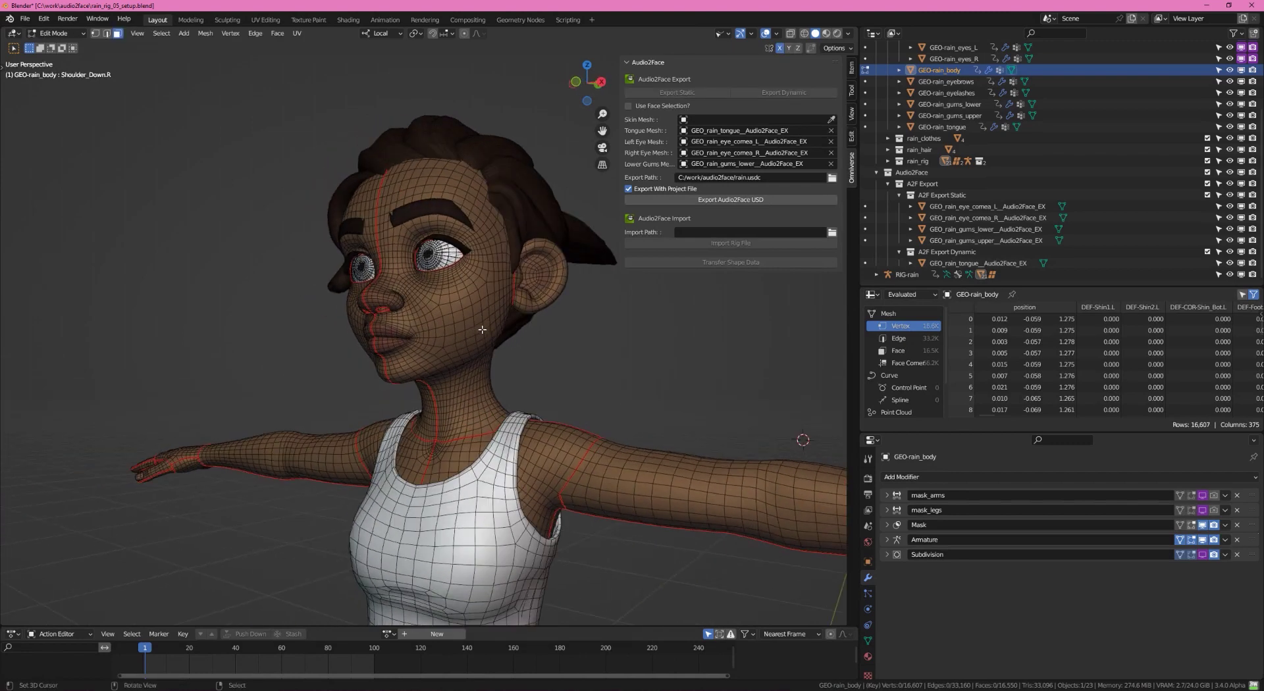
pyautogui.press('l')
pyautogui.press('l')
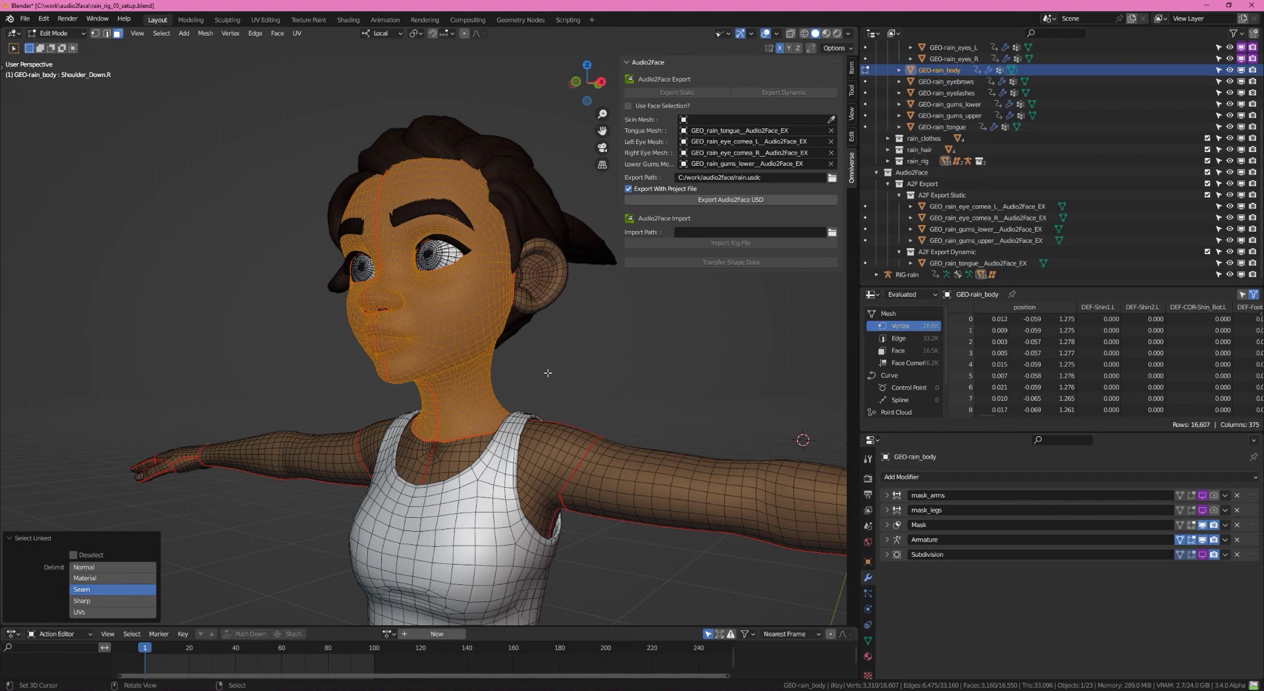
# Extend the face selection to the whole head, including ears and scalp, working through the mesh in side view
pyautogui.moveTo(548, 372); pyautogui.dragTo(515, 365, button='middle')
pyautogui.hotkey('alt', 'z')
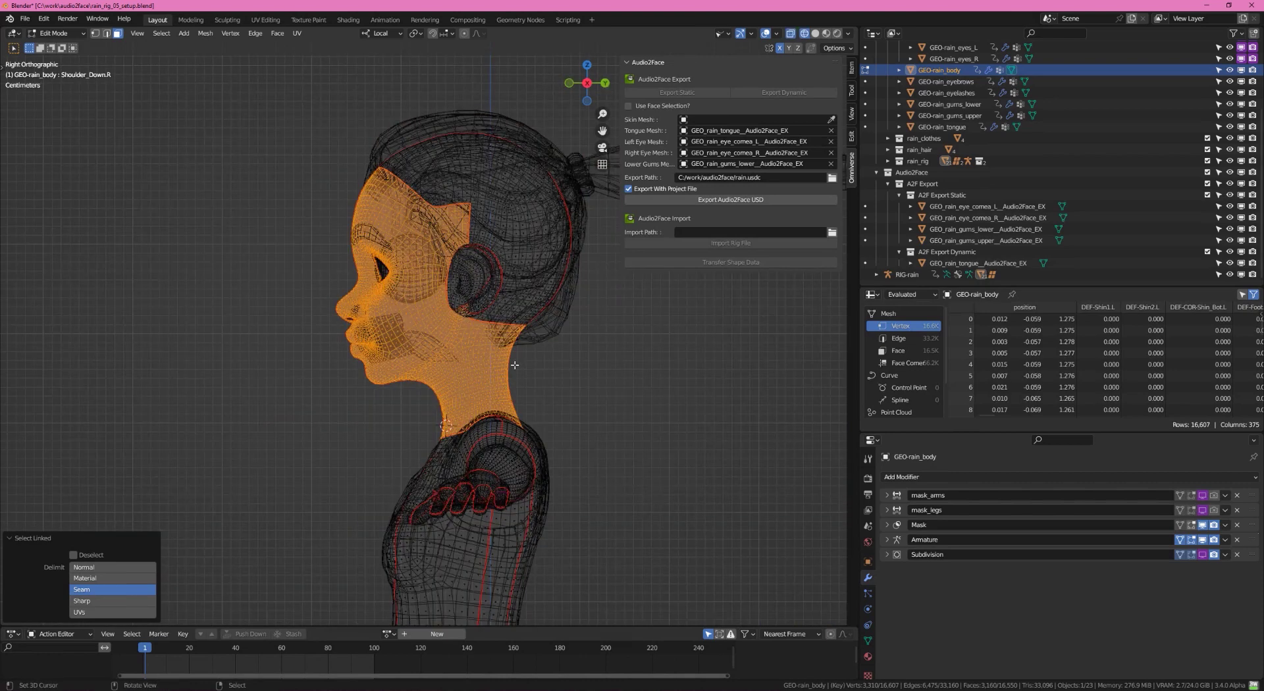
pyautogui.scroll(-2, 502, 362)
pyautogui.press('b')
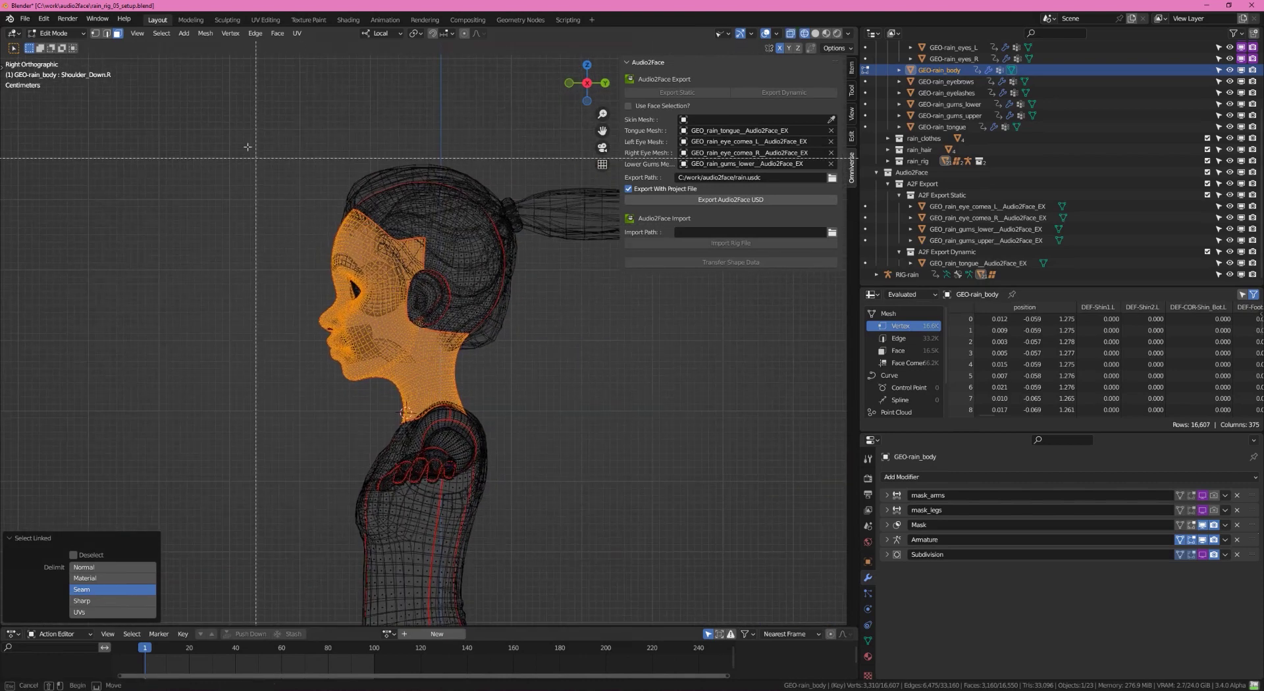
pyautogui.moveTo(233, 126); pyautogui.dragTo(566, 390)
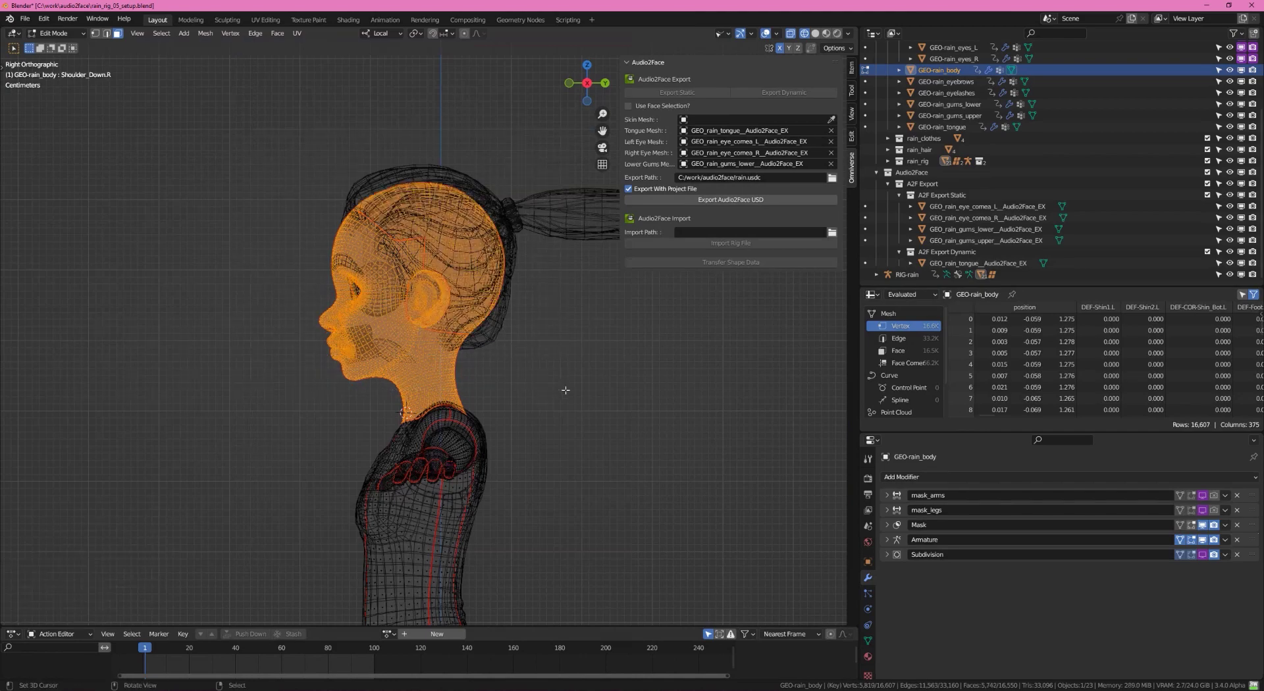
pyautogui.moveTo(565, 391); pyautogui.dragTo(683, 359, button='middle')
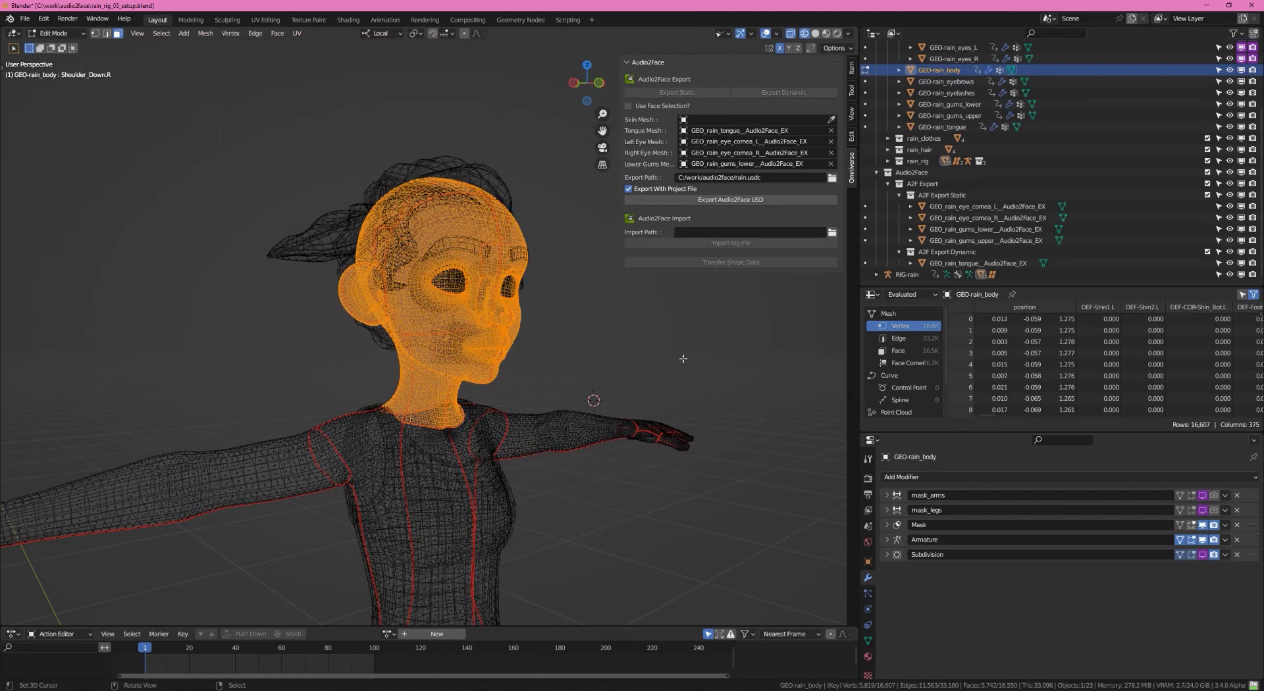
# Create a dynamic Audio2Face export copy from only the selected head faces and assign that copy as the Skin Mesh
pyautogui.press('Tab')
pyautogui.hotkey('shift', 'z')
pyautogui.moveTo(614, 343)
pyautogui.mouseDown(button='middle')
pyautogui.moveTo(635, 350)
pyautogui.moveTo(478, 354)
pyautogui.moveTo(658, 359)
pyautogui.mouseUp(button='middle')
pyautogui.press('Tab')
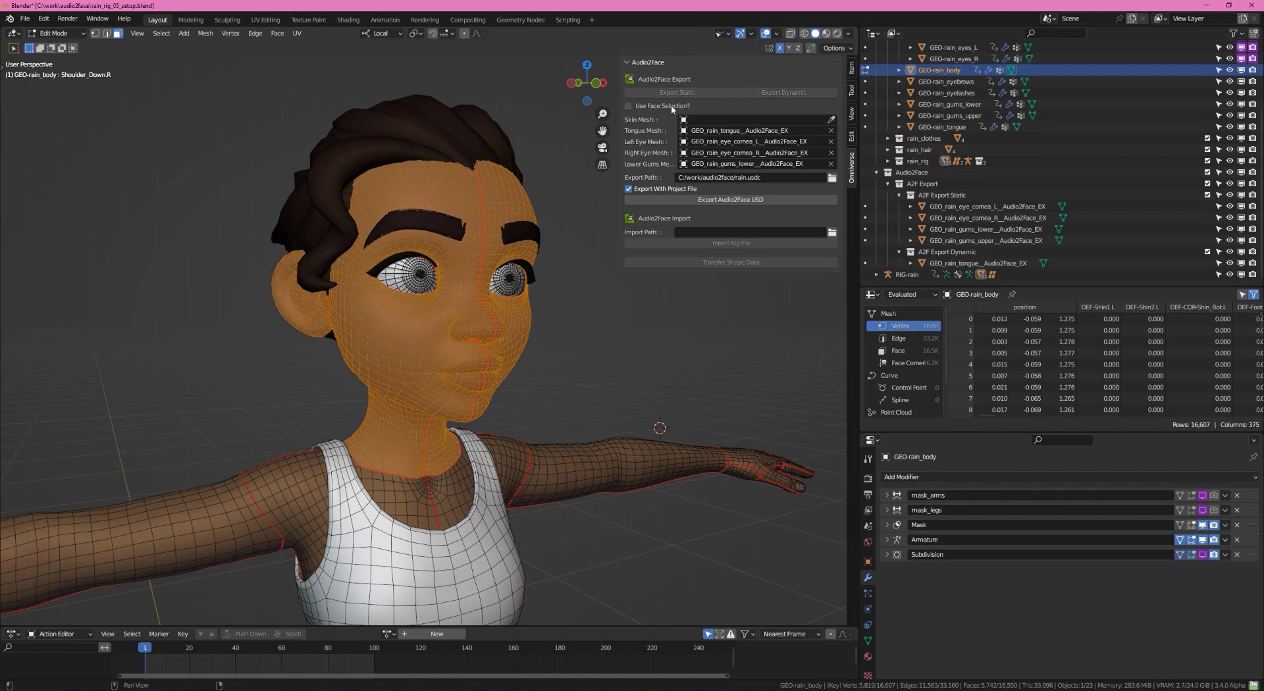
pyautogui.click(629, 107)
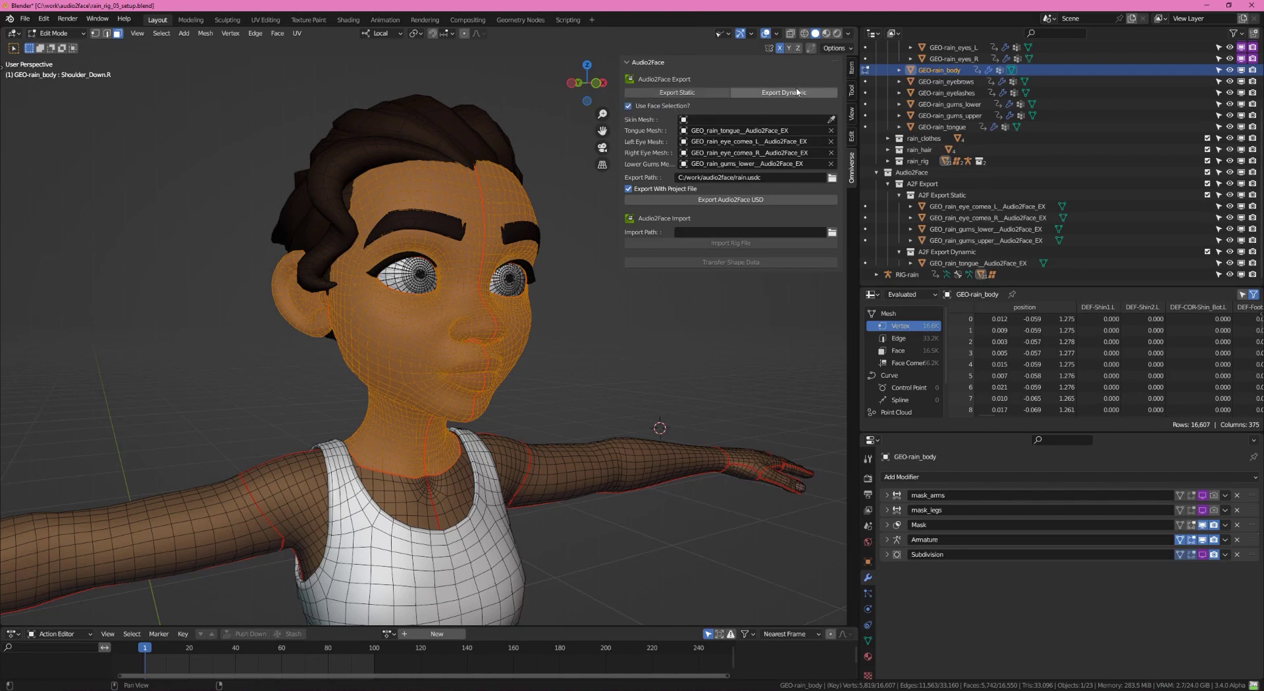
pyautogui.click(784, 93)
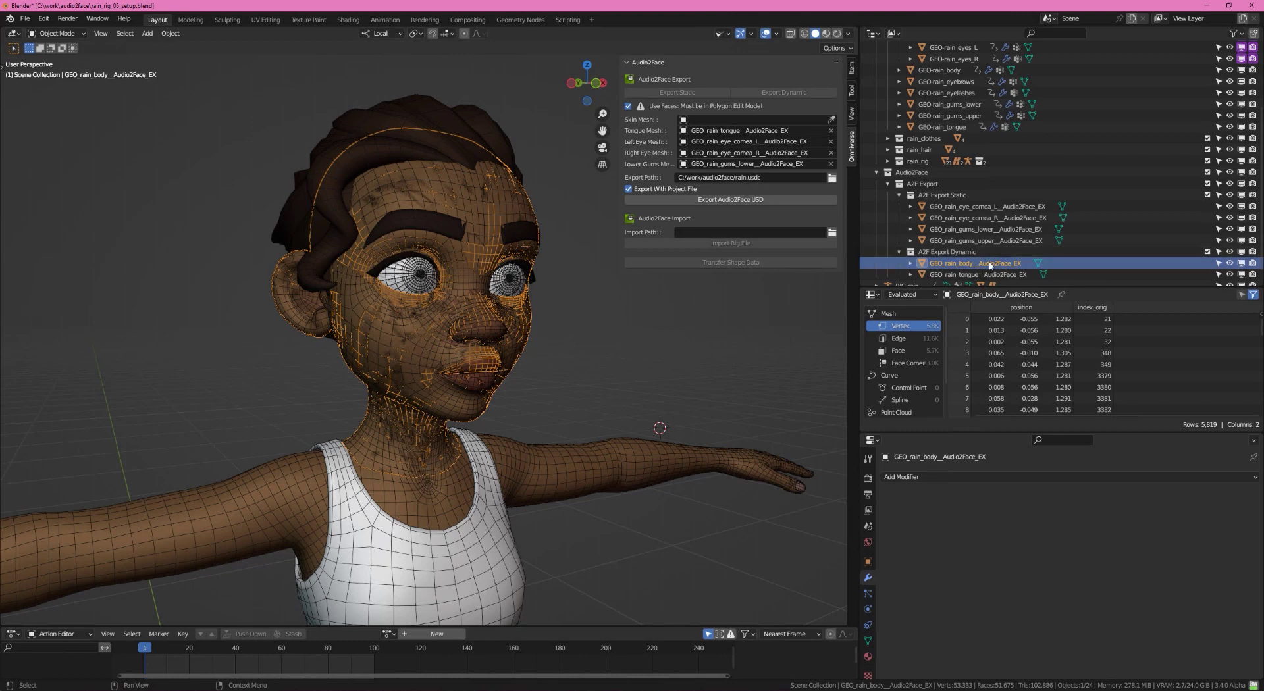
pyautogui.moveTo(991, 265); pyautogui.dragTo(722, 122)
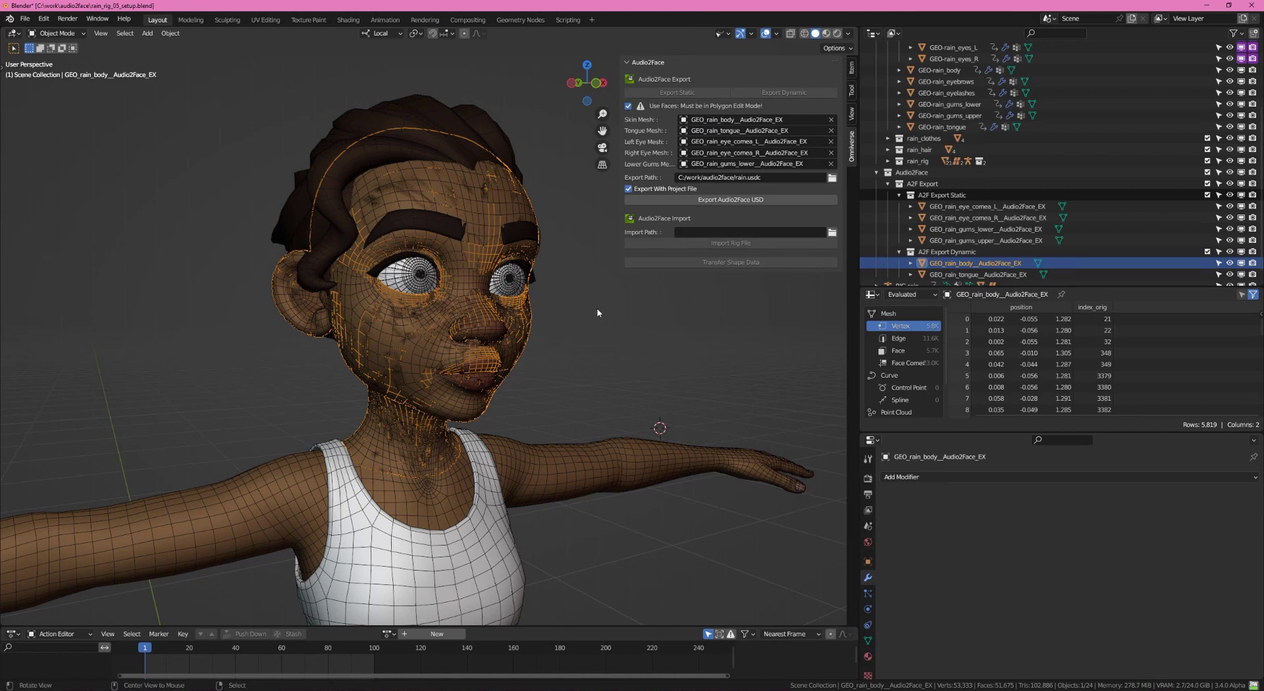
# Turn off face selection use and create a dynamic Audio2Face export copy of GEO-rain_eyebrows
pyautogui.moveTo(599, 313); pyautogui.dragTo(471, 227, button='middle')
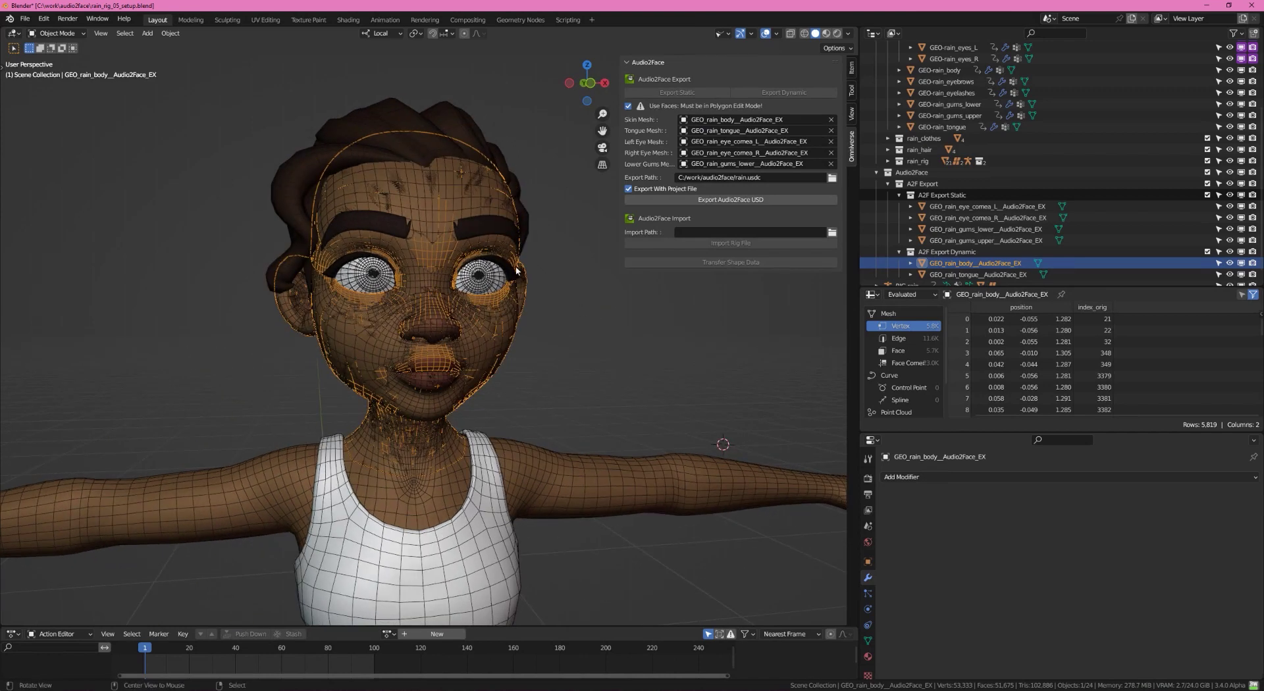
pyautogui.click(485, 223)
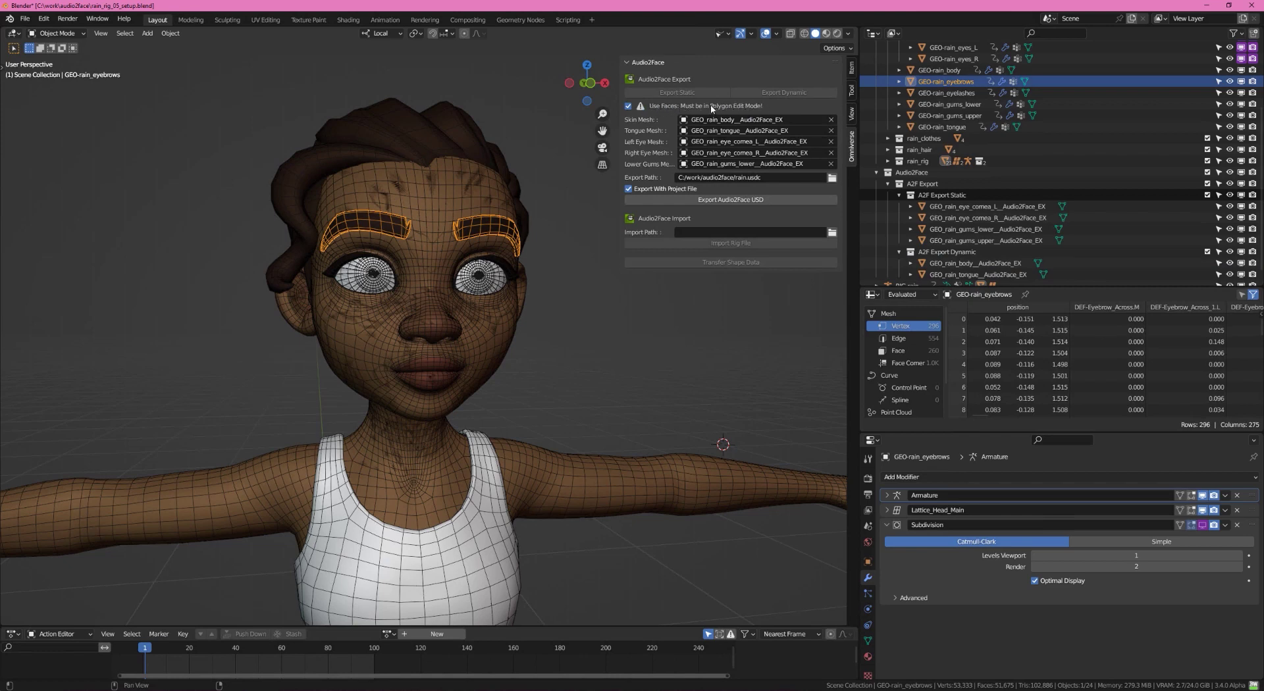
pyautogui.click(628, 106)
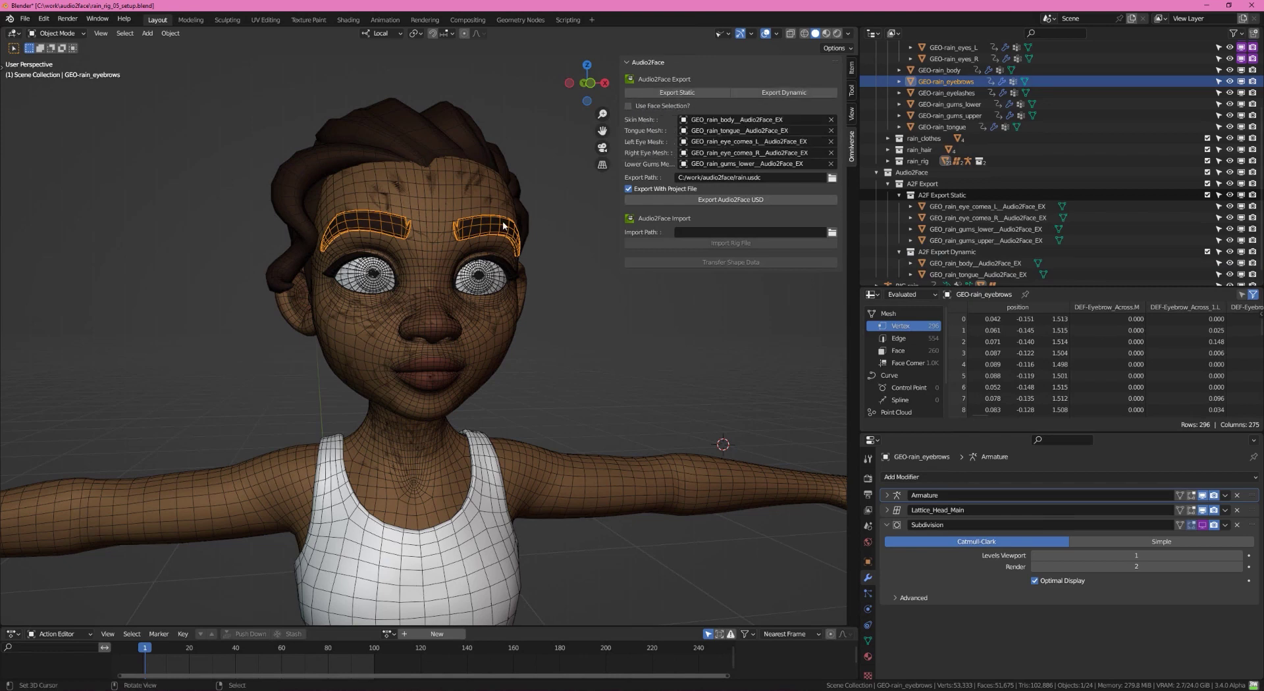
pyautogui.moveTo(474, 220); pyautogui.dragTo(625, 165, button='middle')
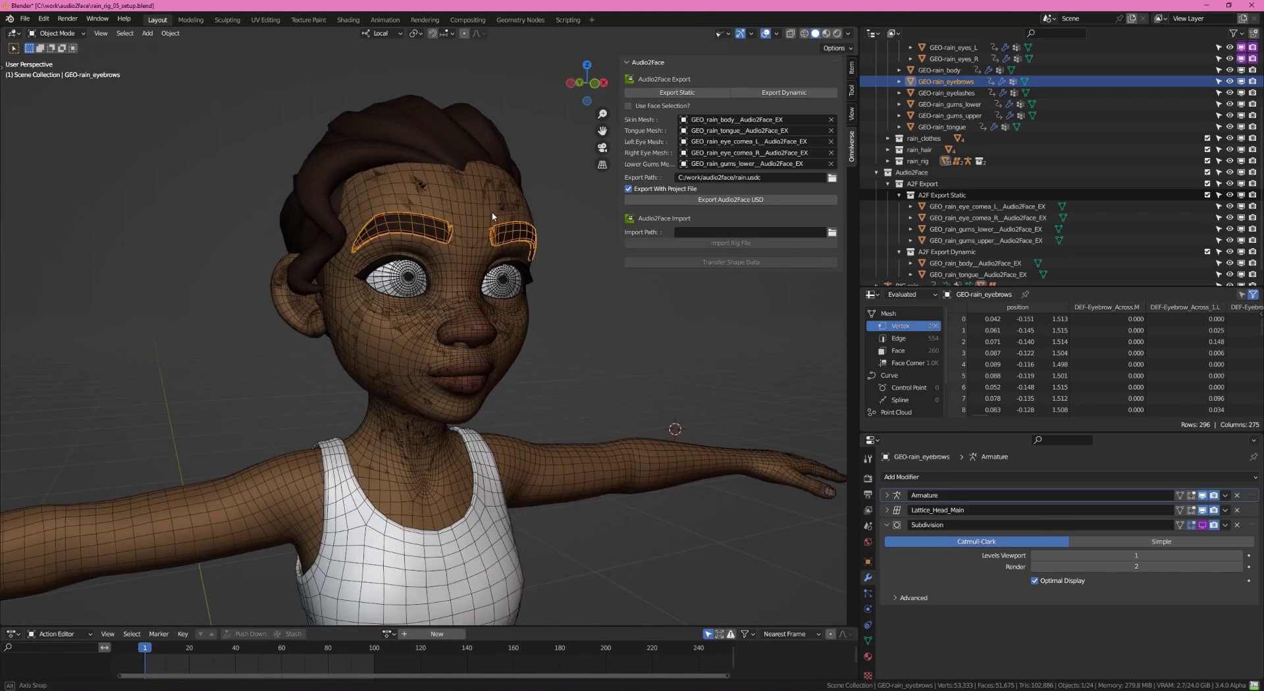
pyautogui.click(787, 92)
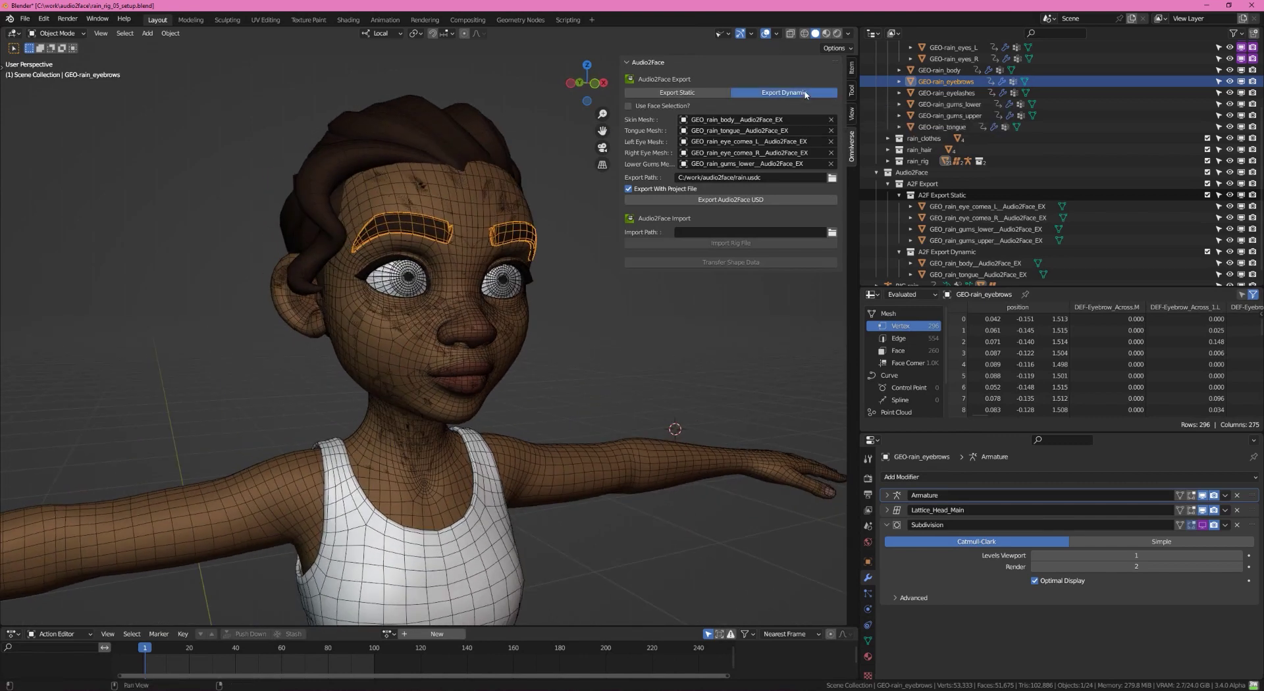
pyautogui.scroll(-2, 1017, 197)
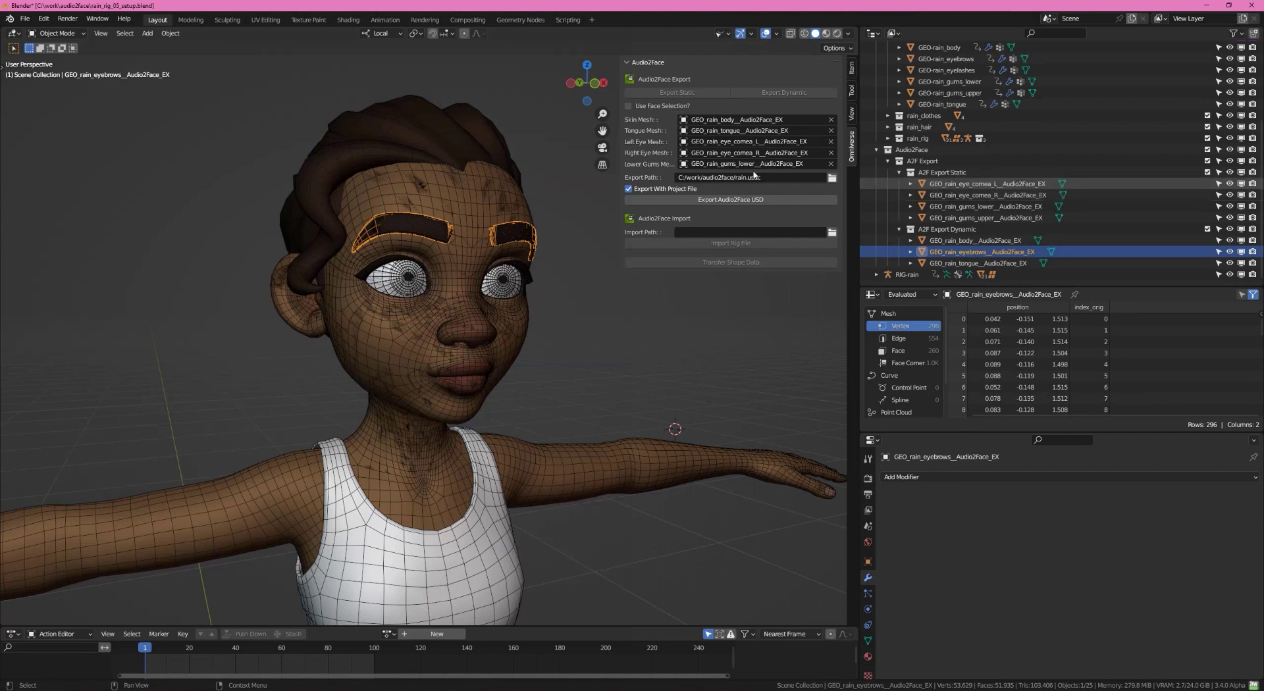
# Exclude the CH-rain collection to examine the export copies on their own, and include the collection again
pyautogui.scroll(8, 1112, 123)
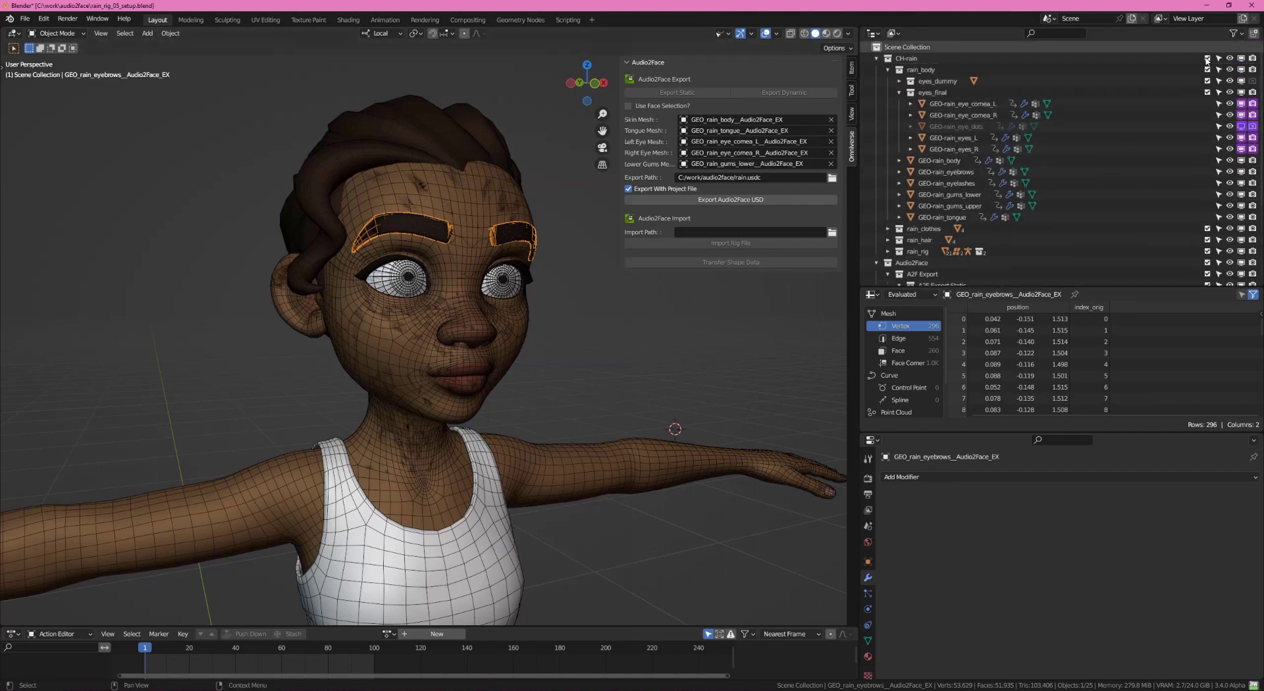
pyautogui.click(1208, 58)
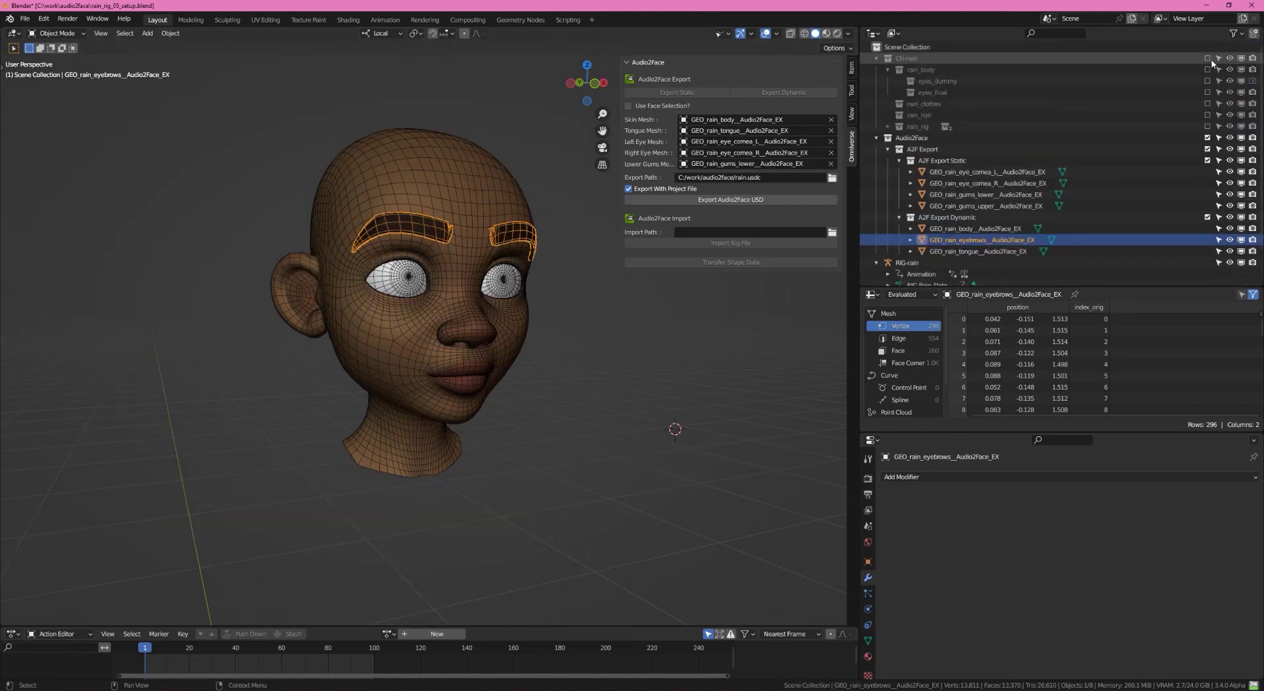
pyautogui.moveTo(614, 333)
pyautogui.mouseDown(button='middle')
pyautogui.moveTo(503, 335)
pyautogui.moveTo(701, 349)
pyautogui.moveTo(551, 353)
pyautogui.mouseUp(button='middle')
pyautogui.hotkey('shift', 'z')
pyautogui.hotkey('shift', 'z')
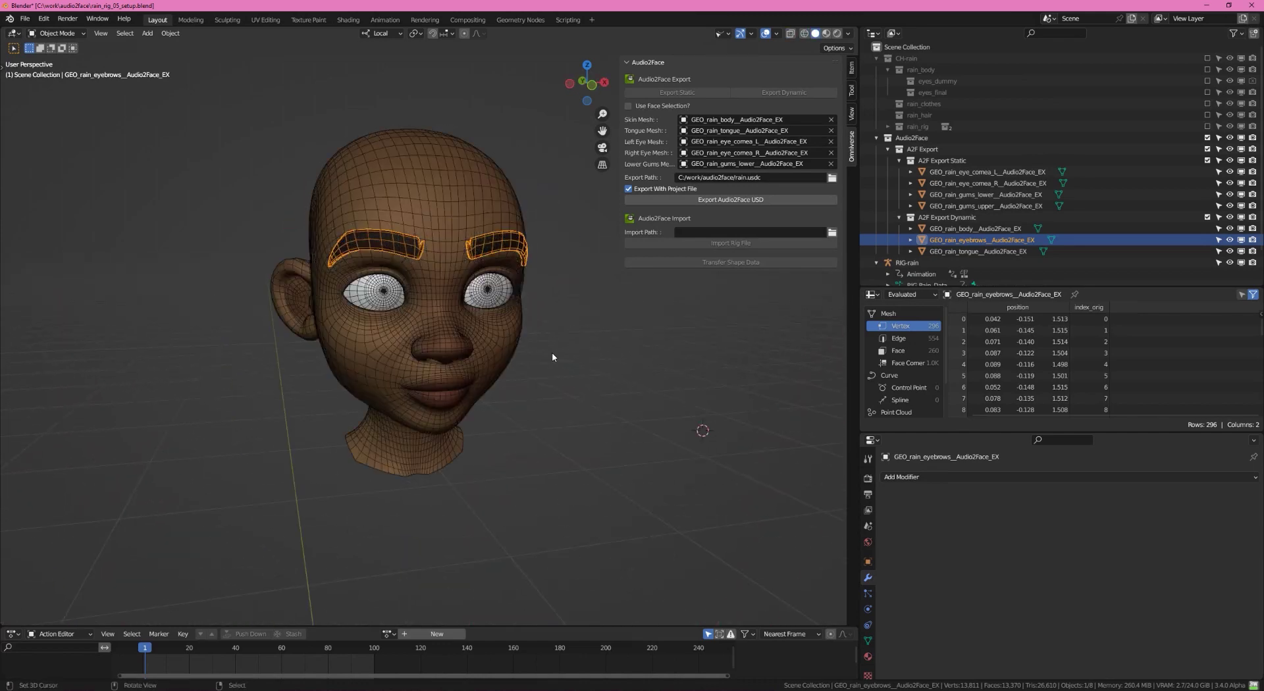
pyautogui.click(1207, 58)
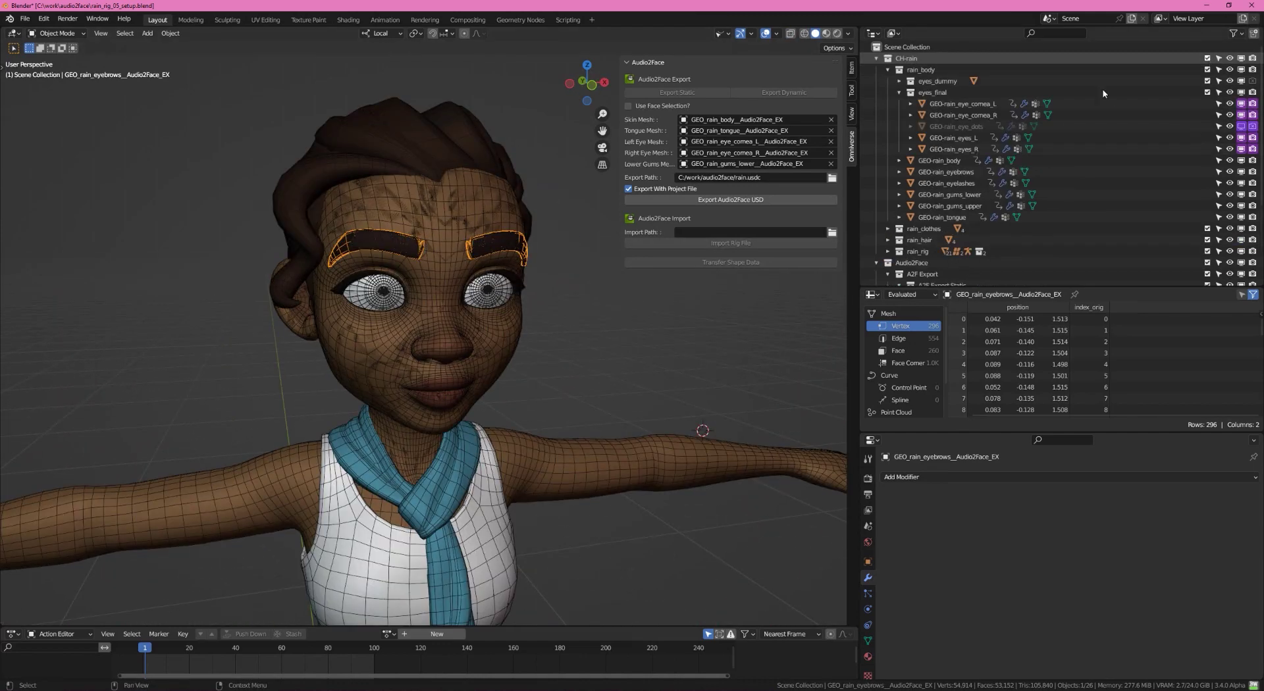
pyautogui.moveTo(579, 207); pyautogui.dragTo(566, 244, button='middle')
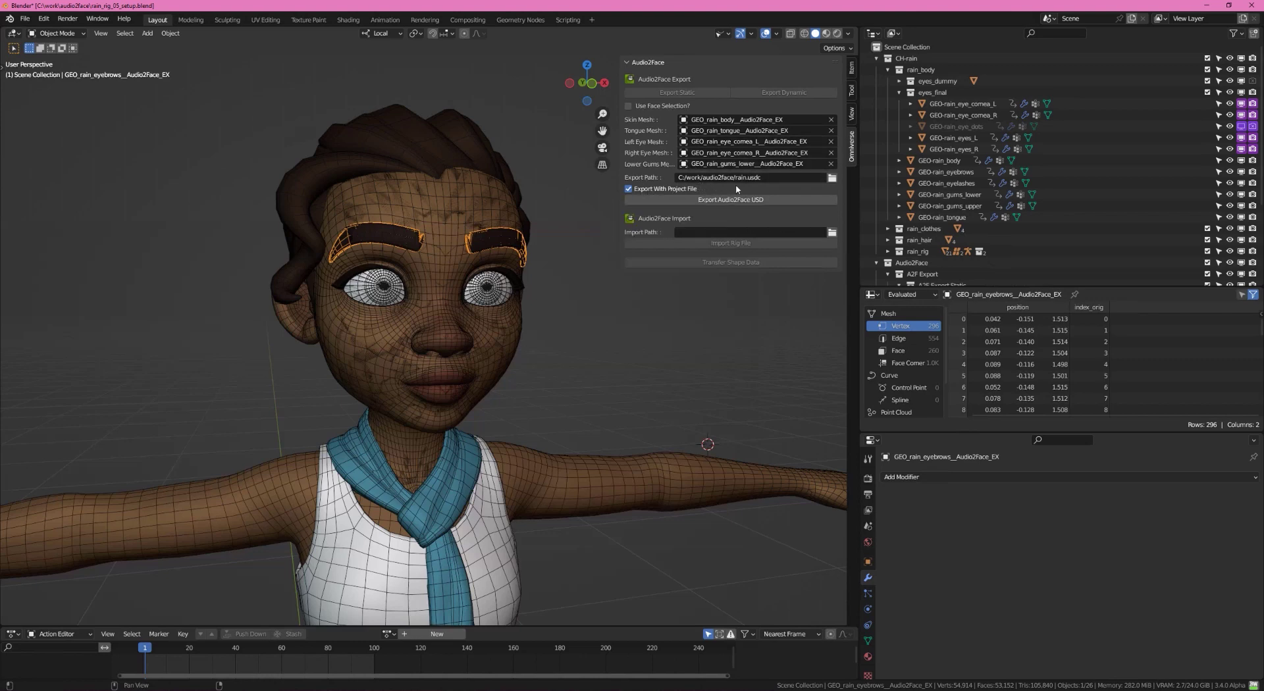
# Export the Audio2Face USD with its project file and switch to Audio2Face
pyautogui.click(755, 200)
pyautogui.hotkey('alt', 'Tab')
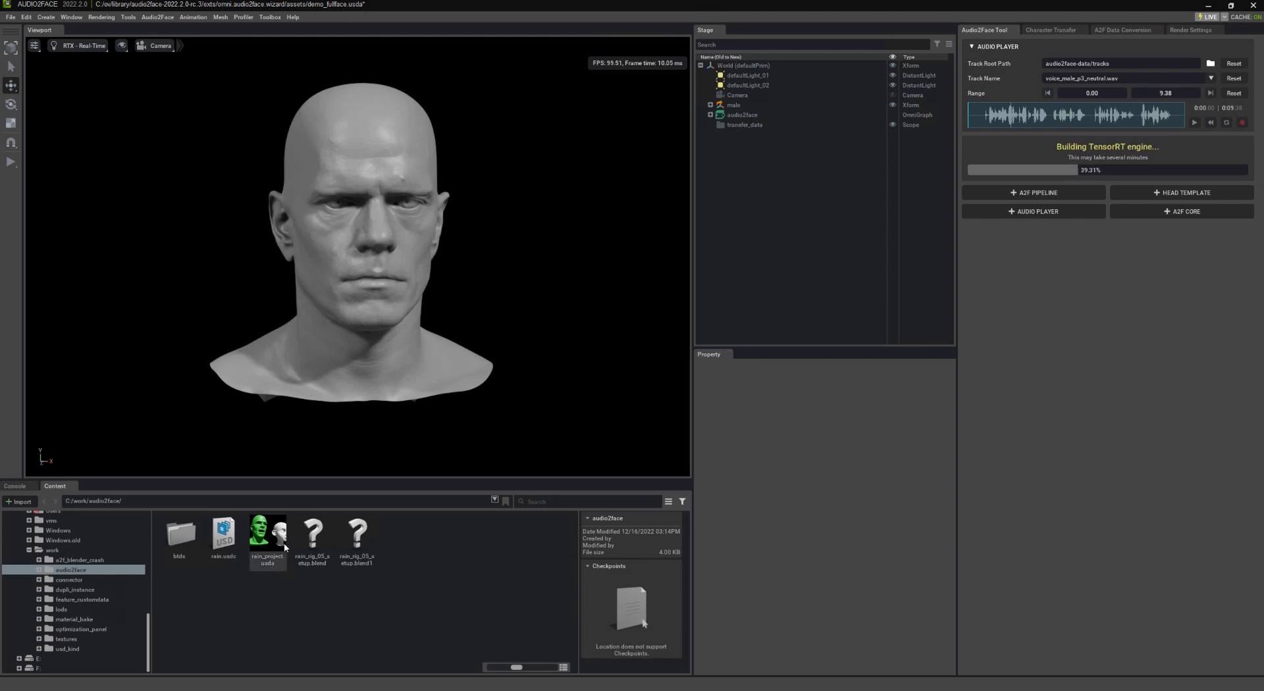
# Open rain.usdc without saving the current stage, and inspect the head and the character transfer setup
pyautogui.doubleClick(224, 542)
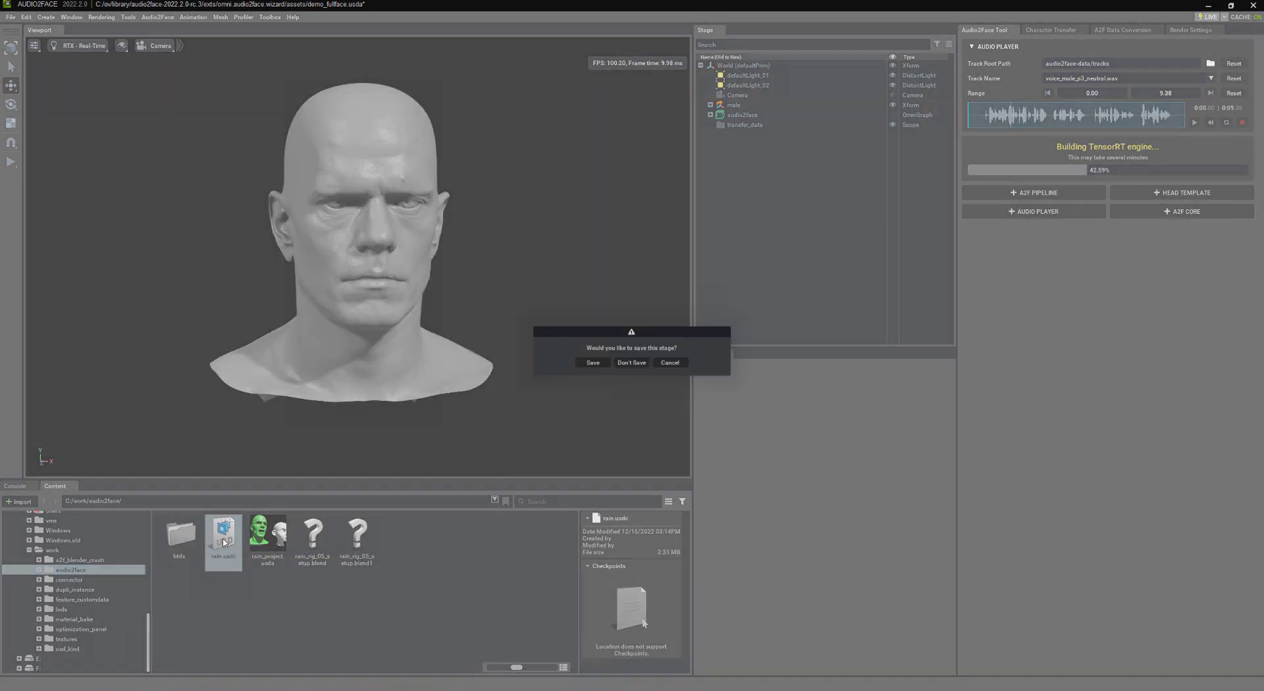
pyautogui.click(631, 362)
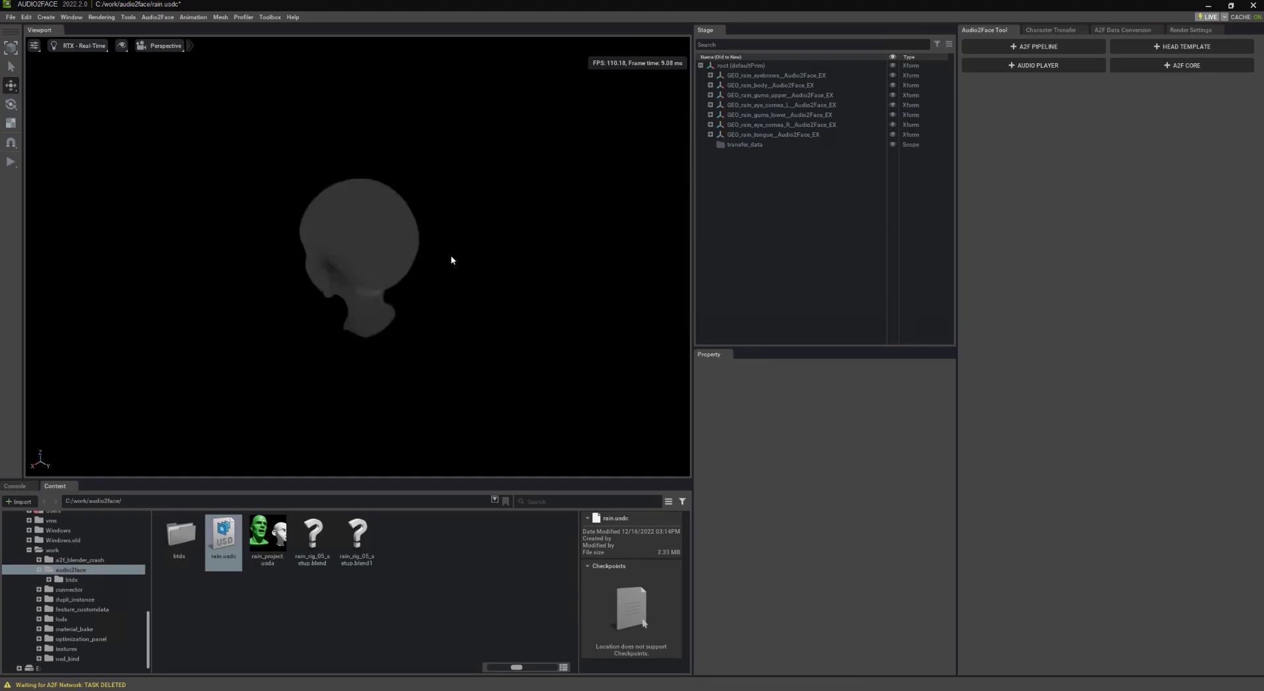
pyautogui.keyDown('alt'); pyautogui.moveTo(369, 279); pyautogui.dragTo(459, 262); pyautogui.keyUp('alt')
pyautogui.click(1051, 29)
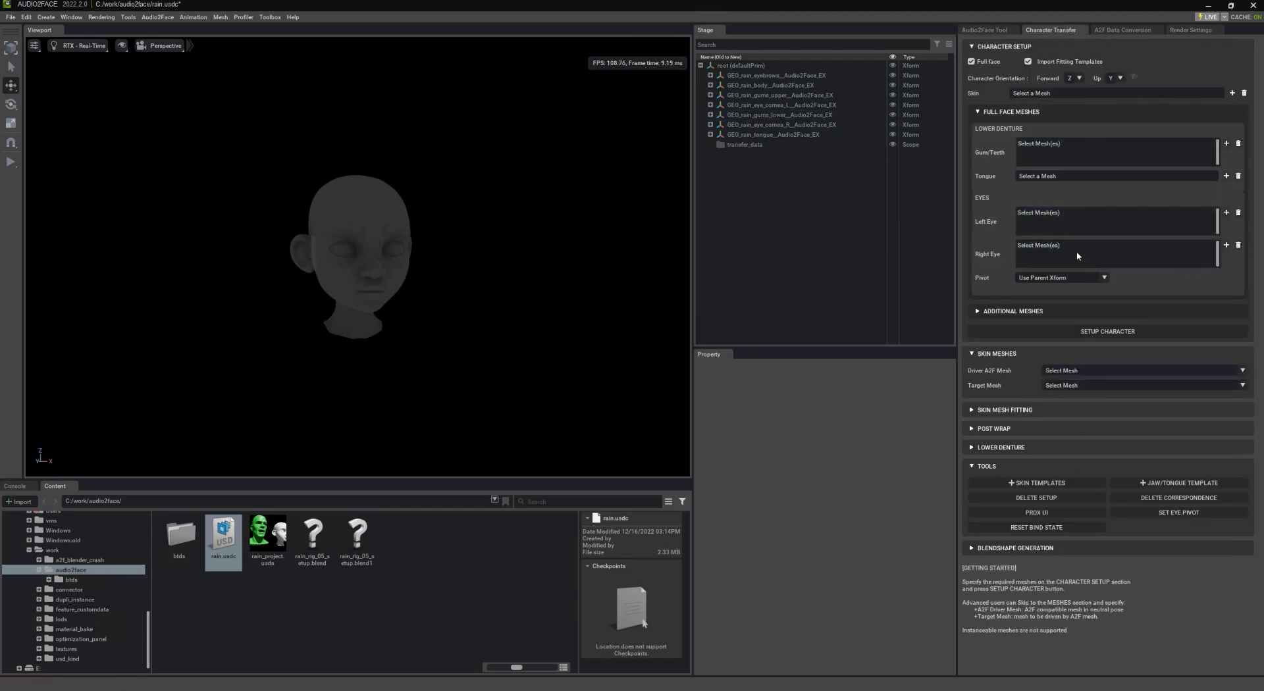
# Open rain_project.usda without saving the current stage and check its additional static and dynamic meshes
pyautogui.click(276, 535)
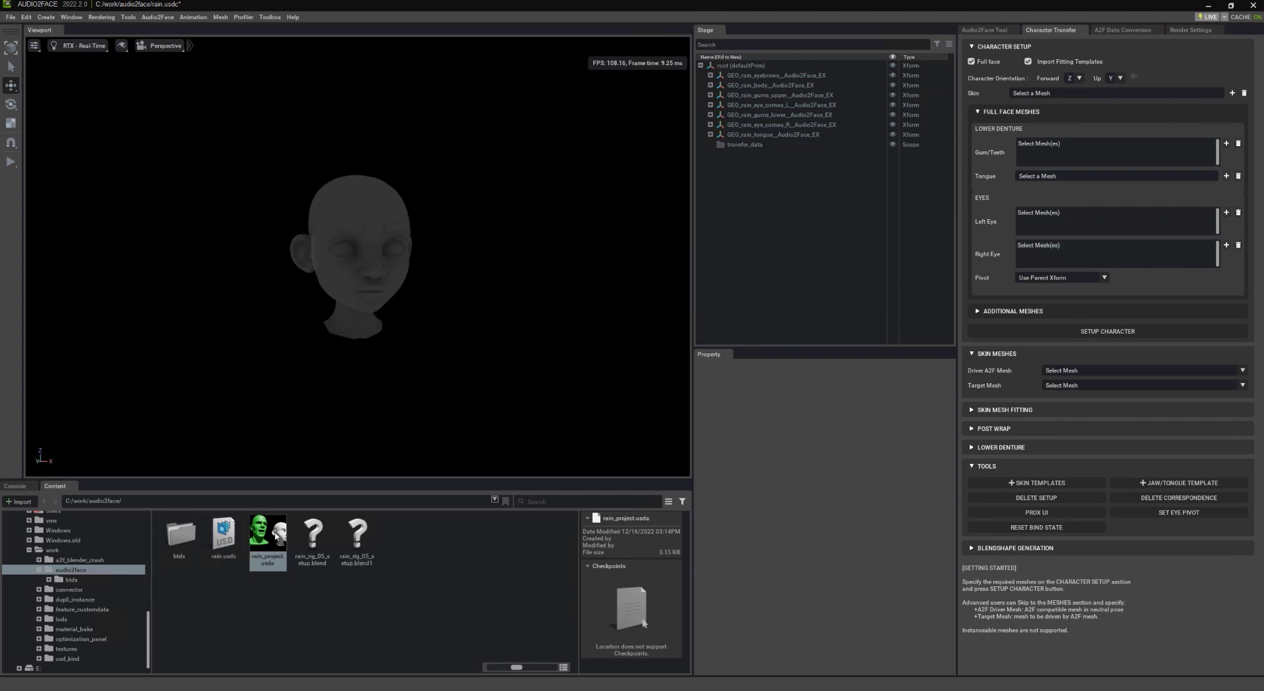
pyautogui.doubleClick(276, 536)
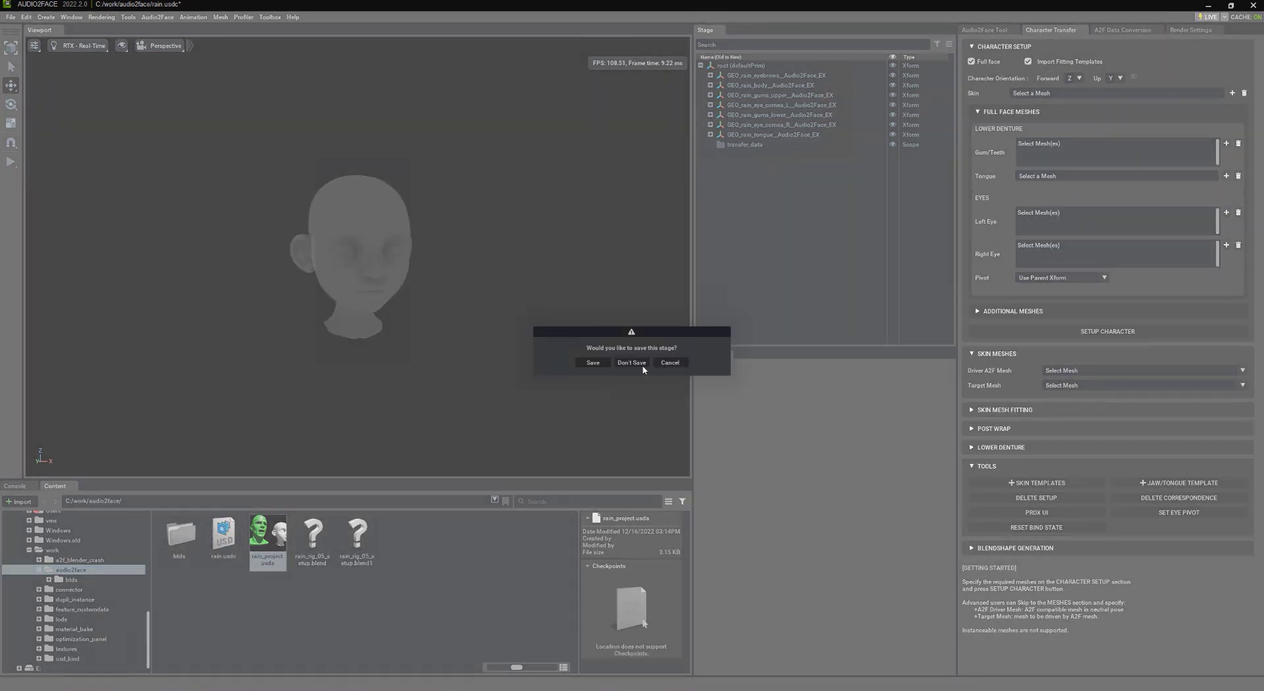
pyautogui.click(641, 366)
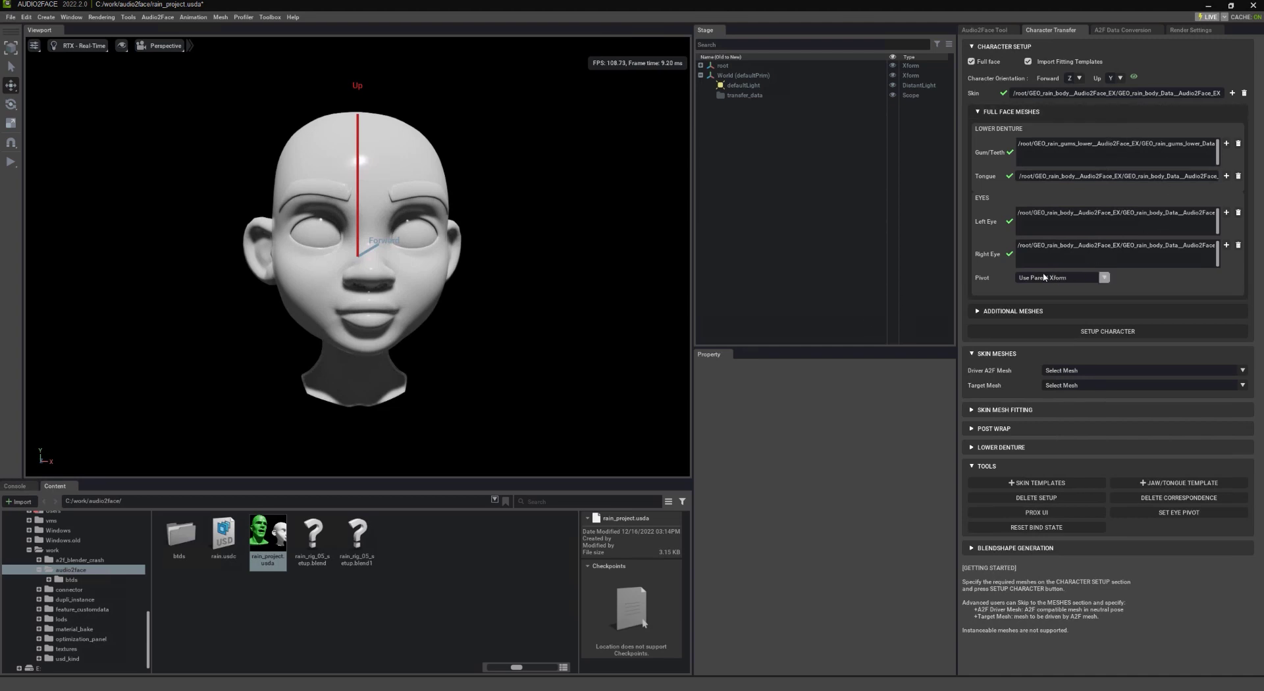
pyautogui.click(976, 312)
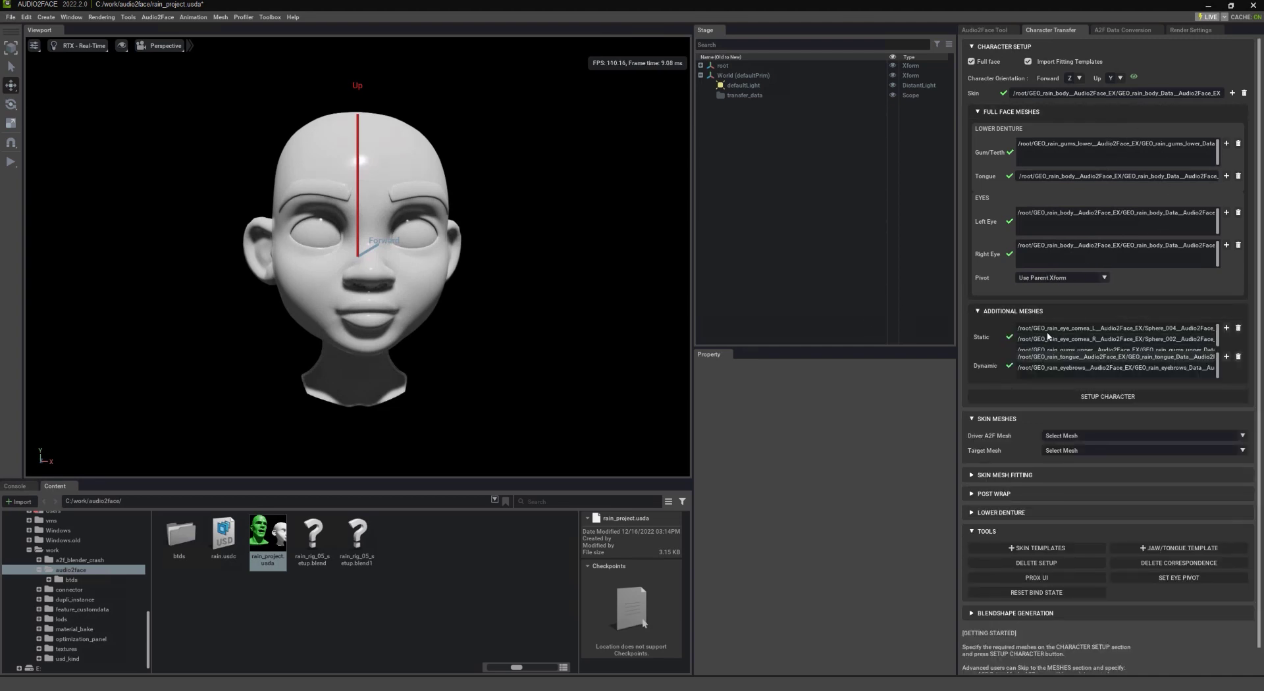
pyautogui.click(978, 312)
# Set up the character for transfer from the meshes assigned in the project
pyautogui.click(1137, 333)
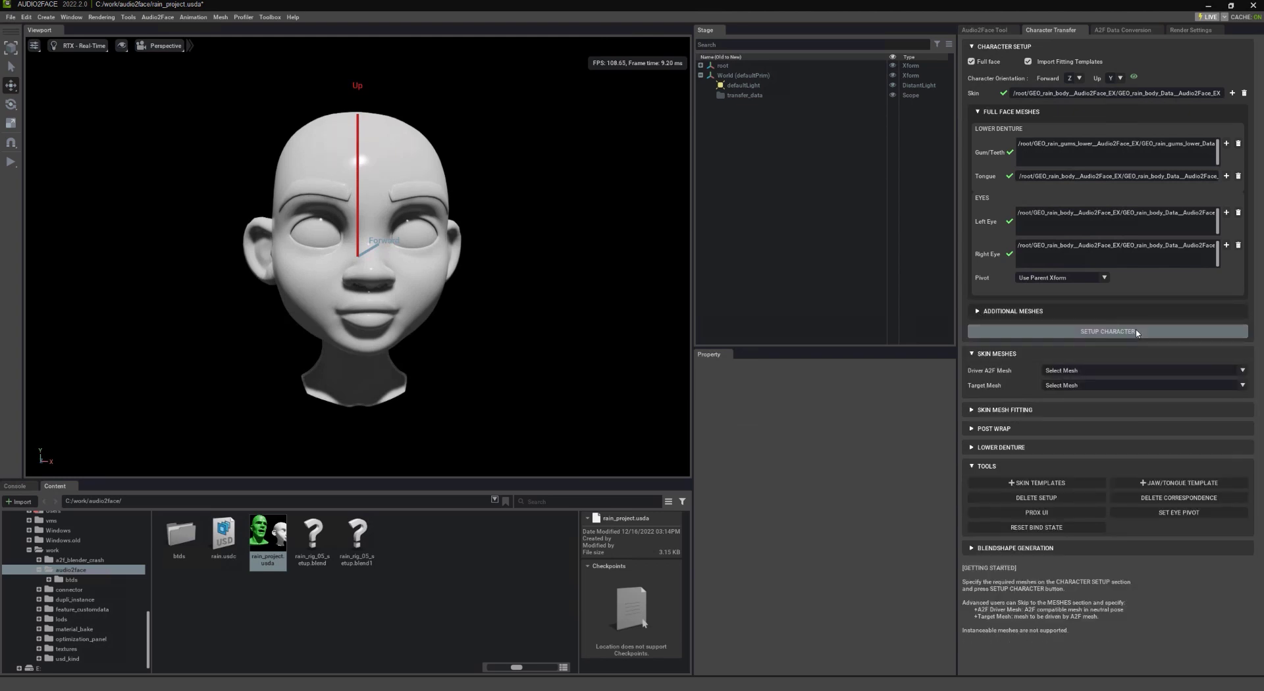
pyautogui.click(595, 377)
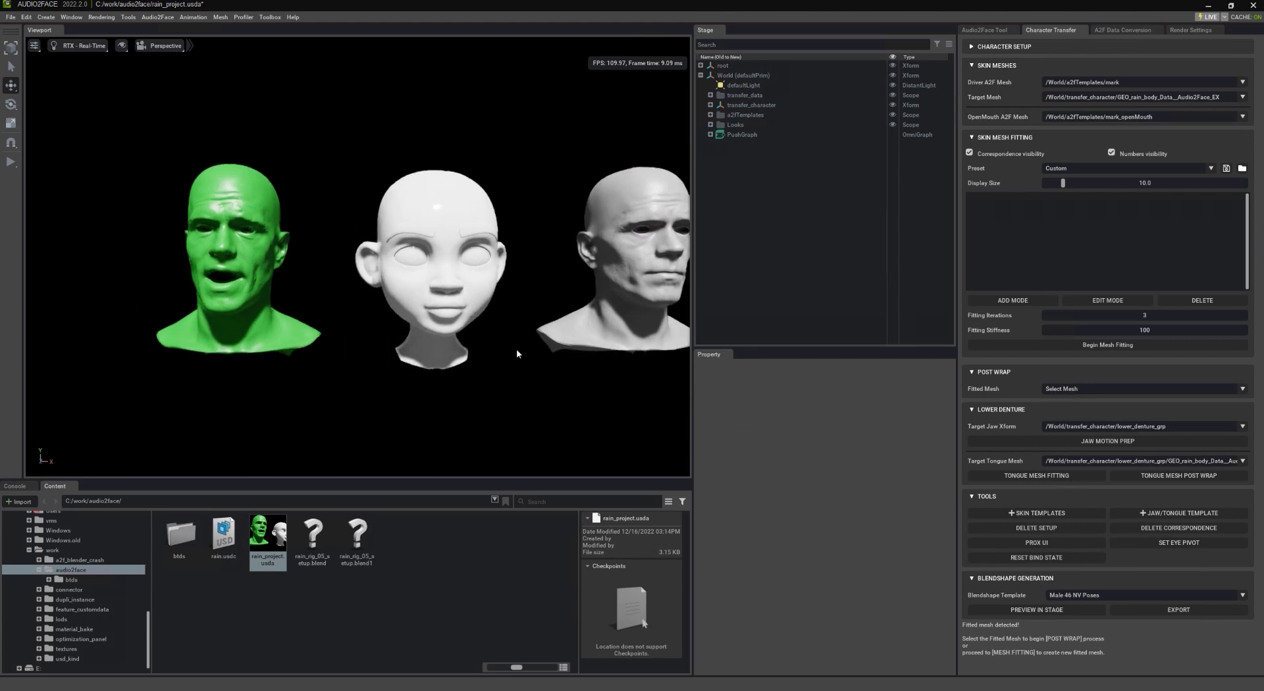
pyautogui.scroll(3, 517, 349)
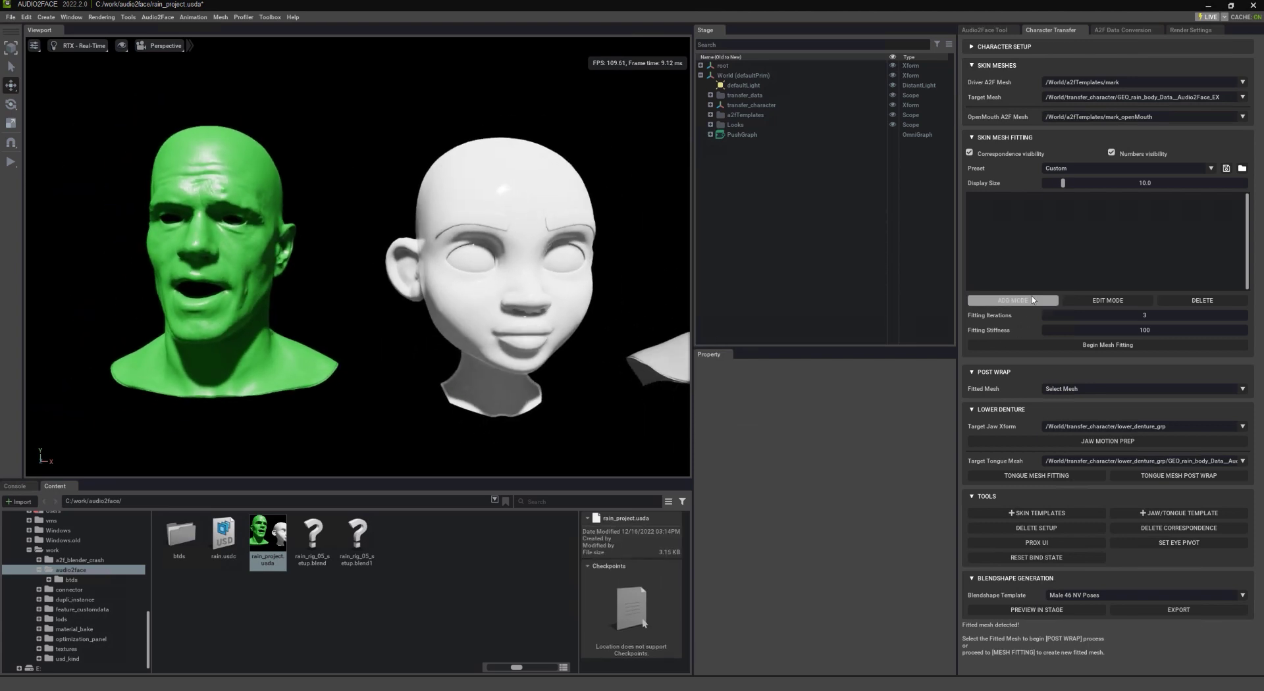
# Start adding skin mesh correspondences and pair the nose tip and the nose bridge between the target and open-mouth heads
pyautogui.click(1011, 300)
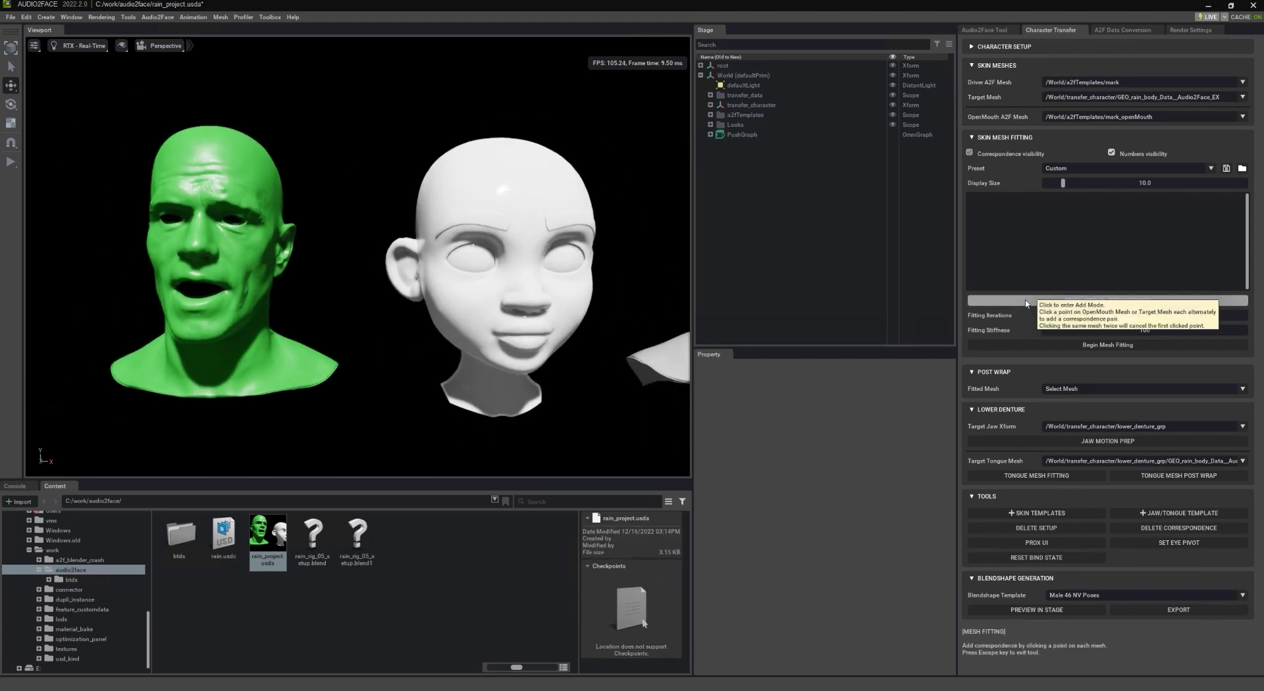
pyautogui.click(519, 297)
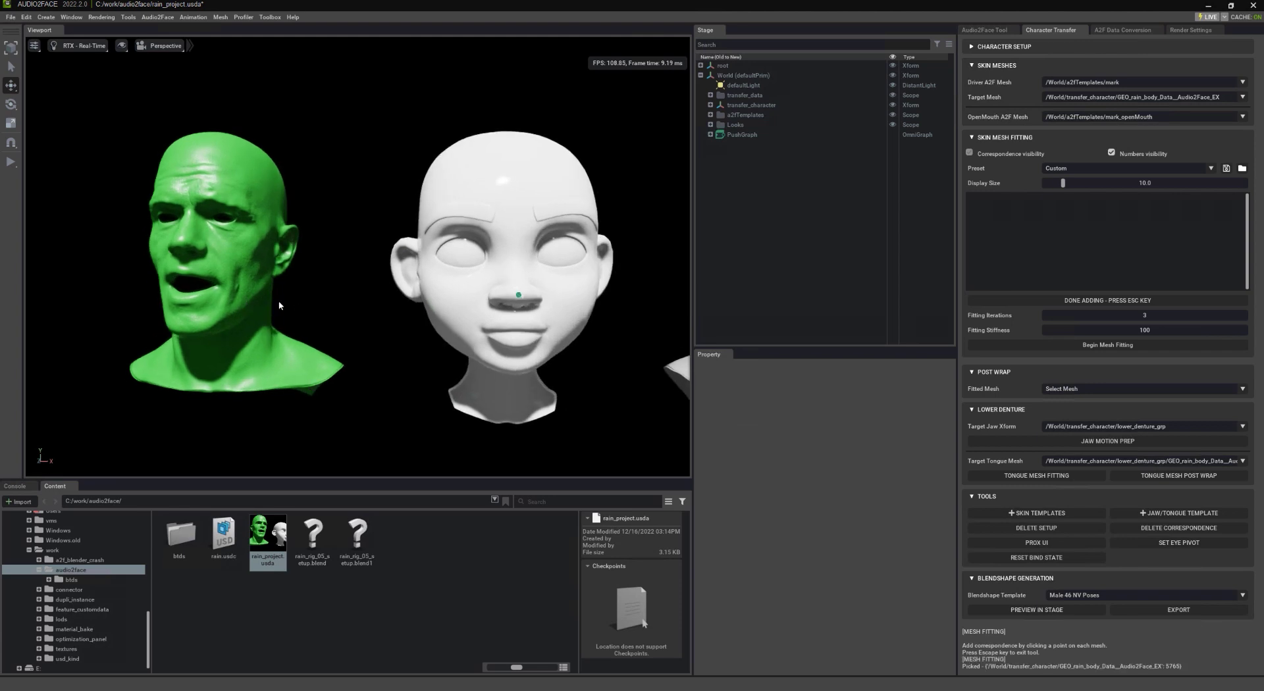
pyautogui.click(199, 238)
pyautogui.click(203, 207)
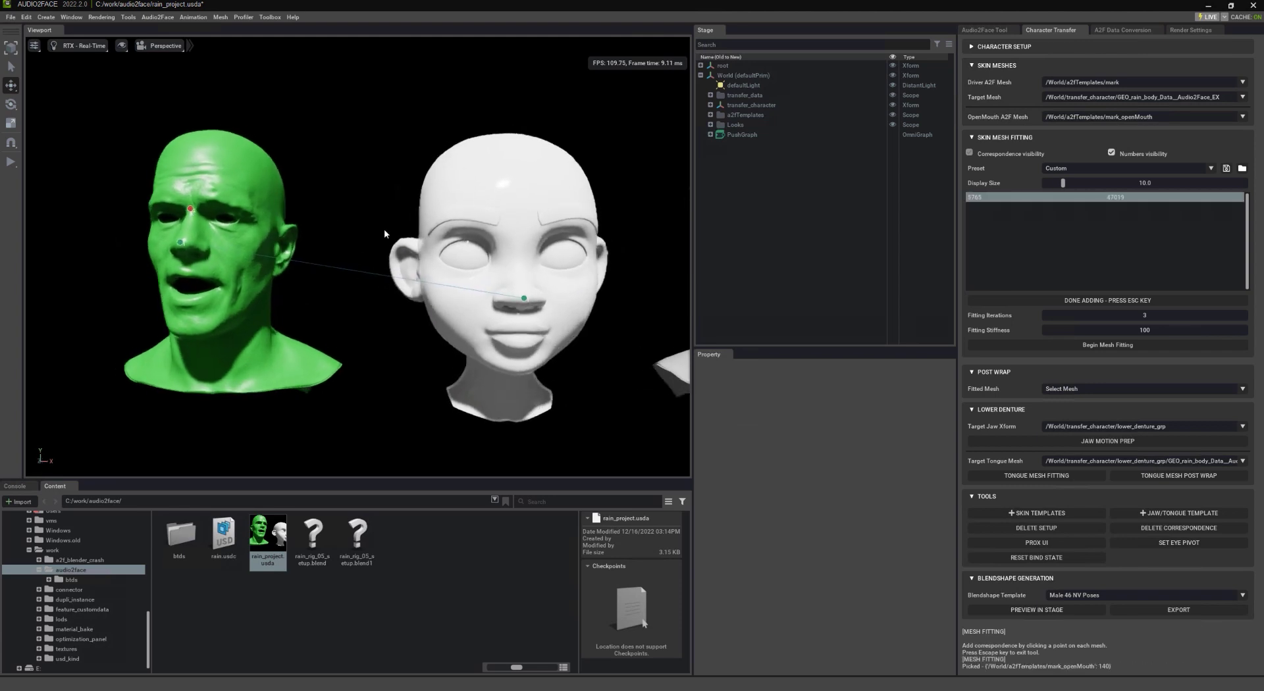
pyautogui.click(514, 260)
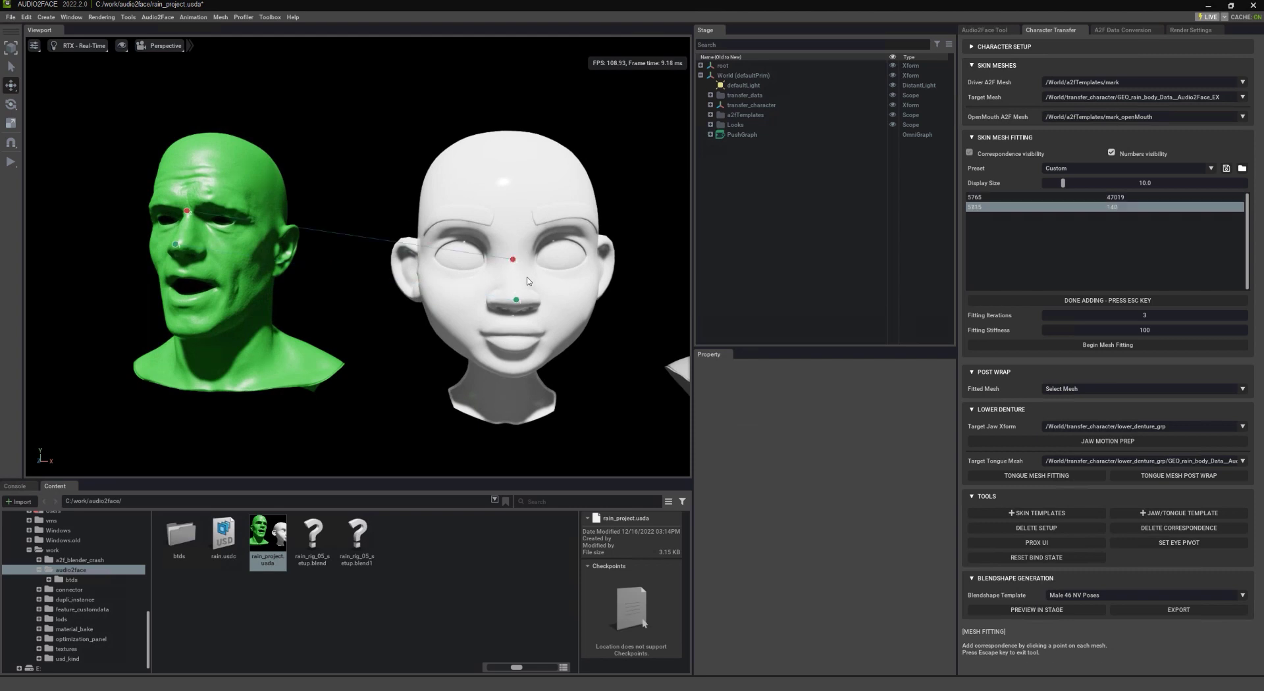
# Add matching correspondence points on both heads for the right eye's inner corner, upper lid and lower lid
pyautogui.click(486, 266)
pyautogui.scroll(6, 398, 266)
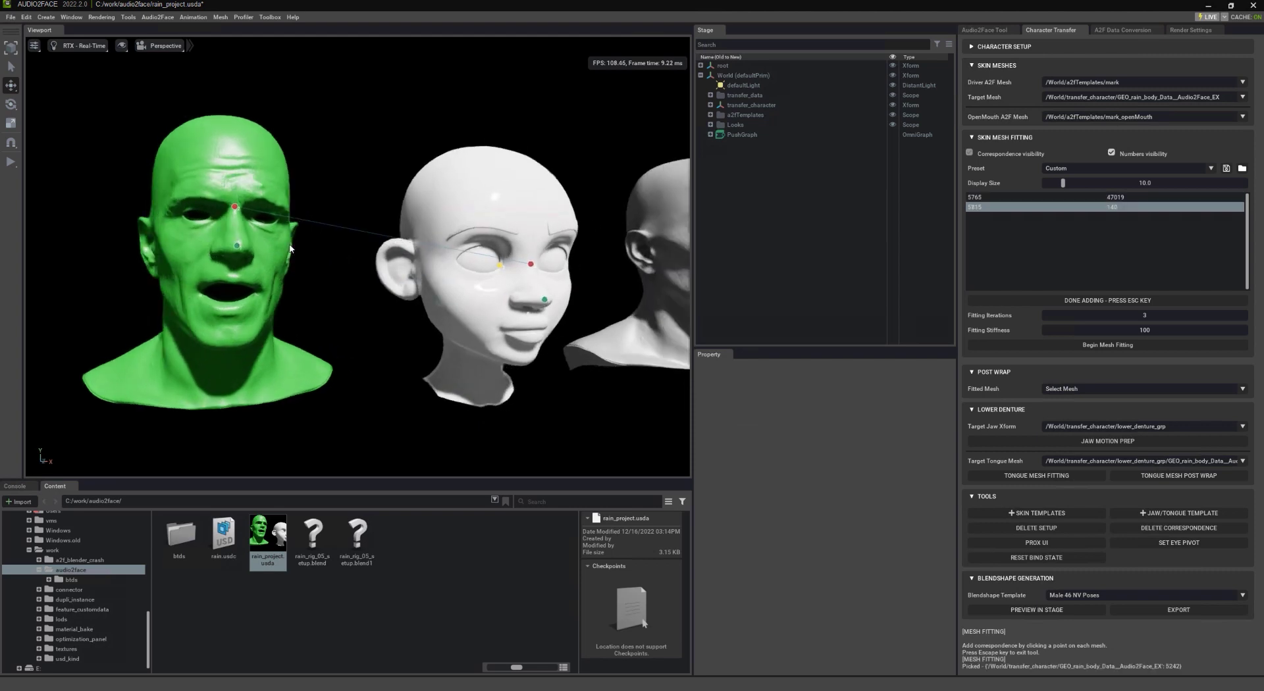
pyautogui.click(262, 215)
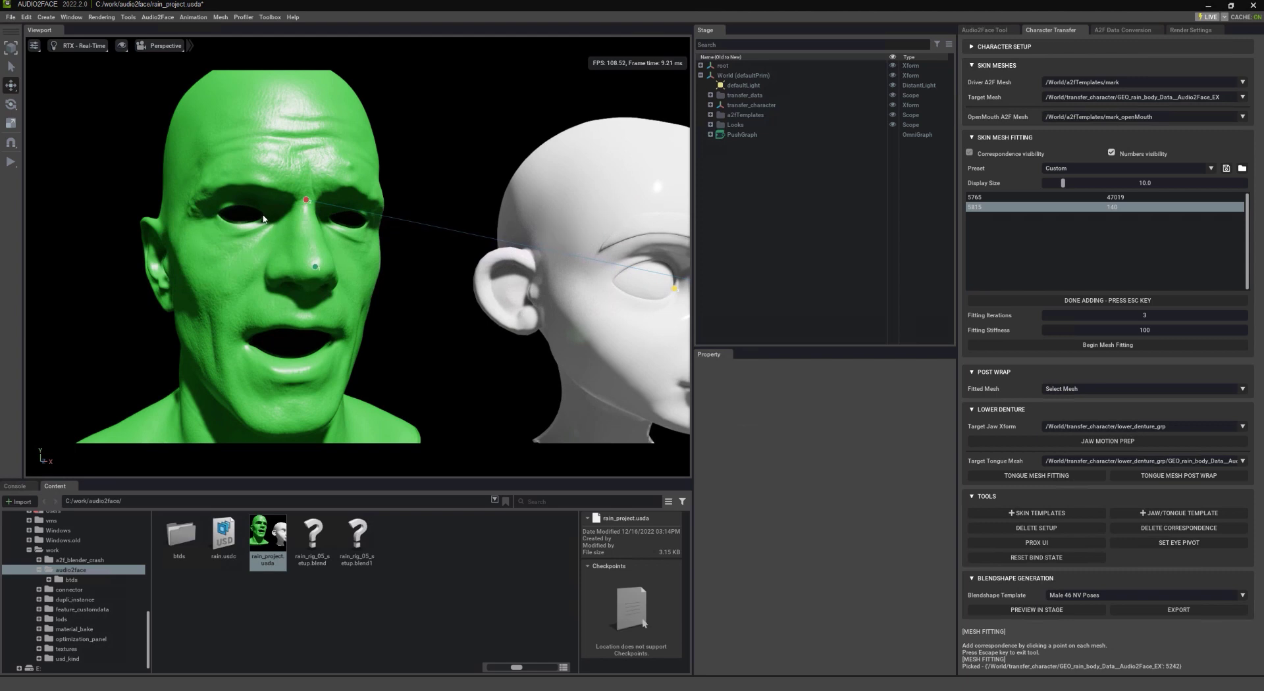
pyautogui.click(658, 260)
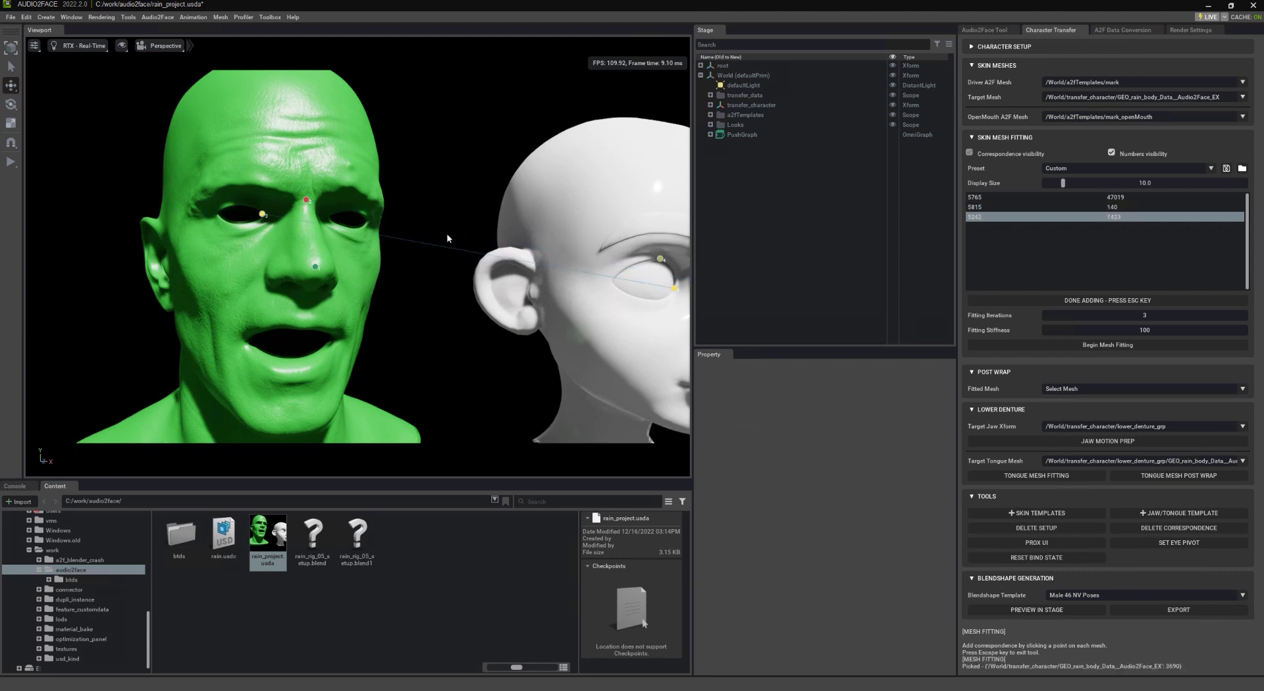
pyautogui.click(242, 204)
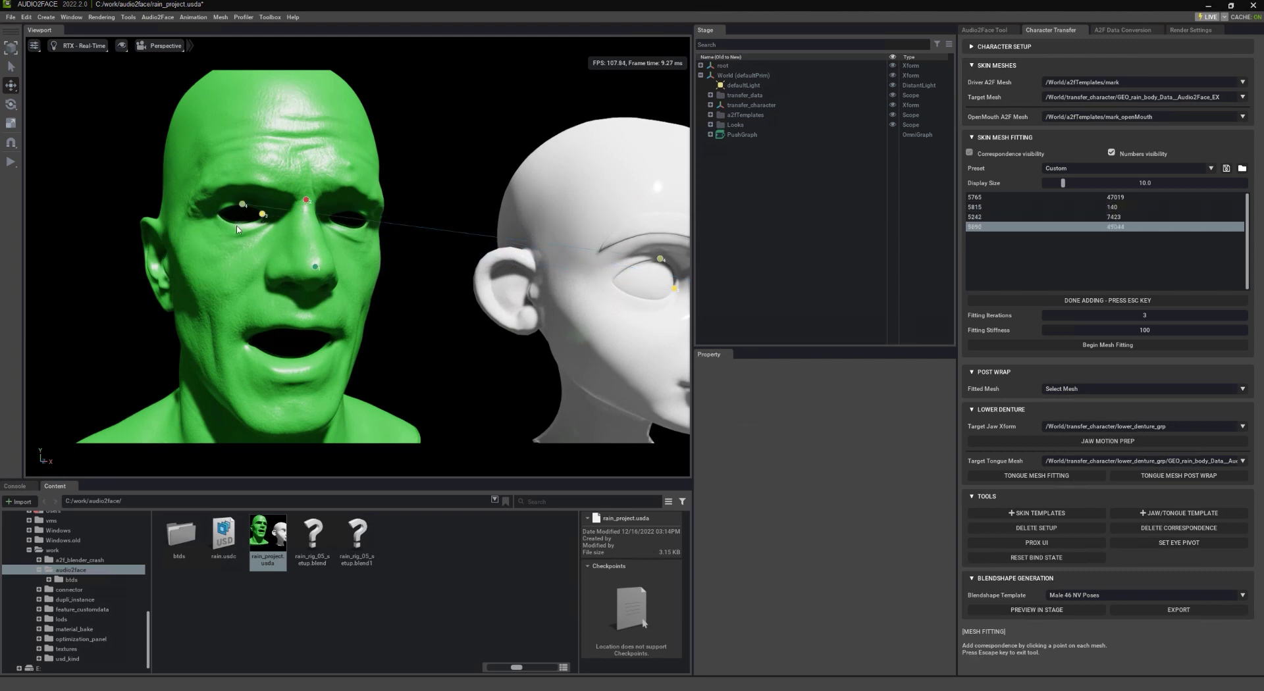
pyautogui.click(239, 223)
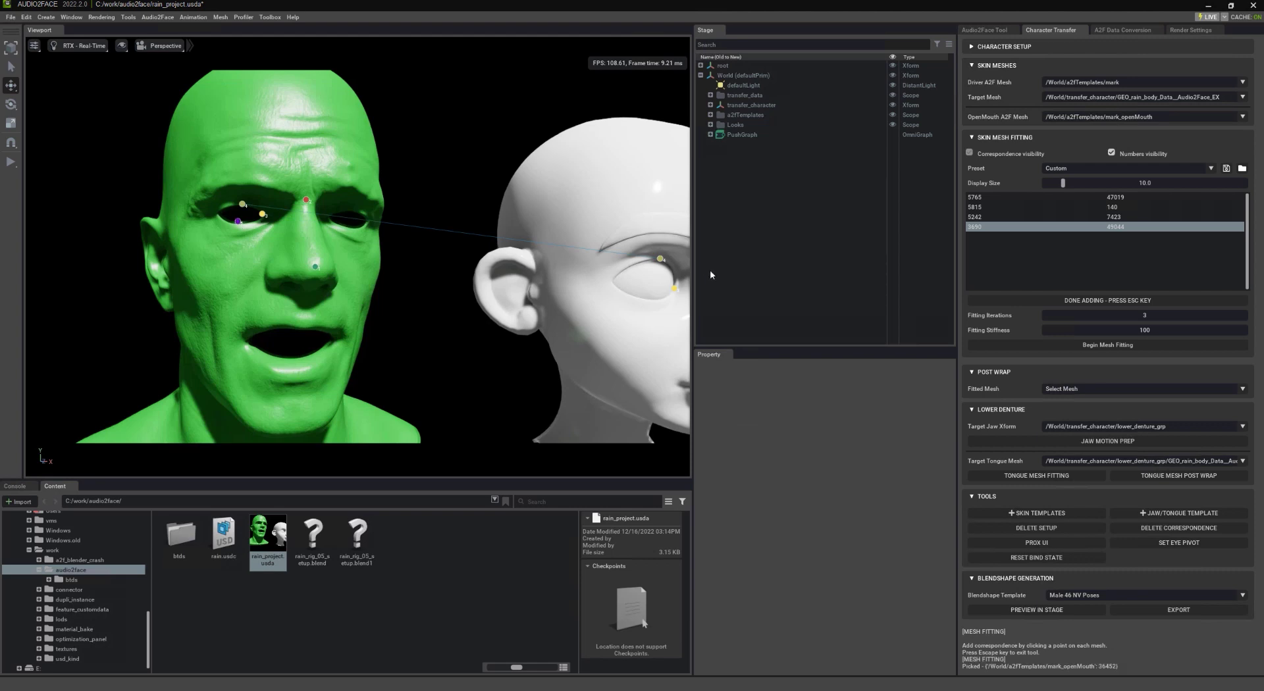
pyautogui.click(655, 302)
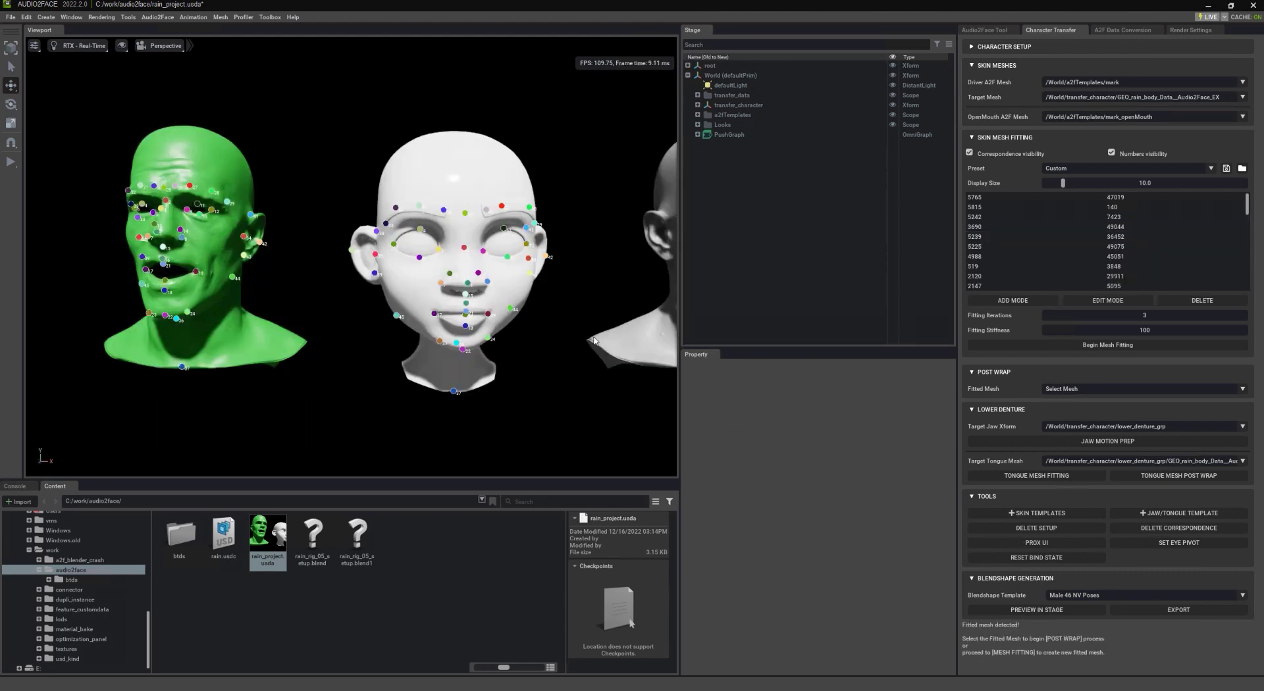
# Add matching cheek correspondence points on the target and open-mouth heads, and finish adding points
pyautogui.moveTo(606, 340)
pyautogui.keyDown('alt'); pyautogui.mouseDown()
pyautogui.moveTo(474, 327)
pyautogui.moveTo(659, 323)
pyautogui.moveTo(613, 324)
pyautogui.mouseUp(); pyautogui.keyUp('alt')
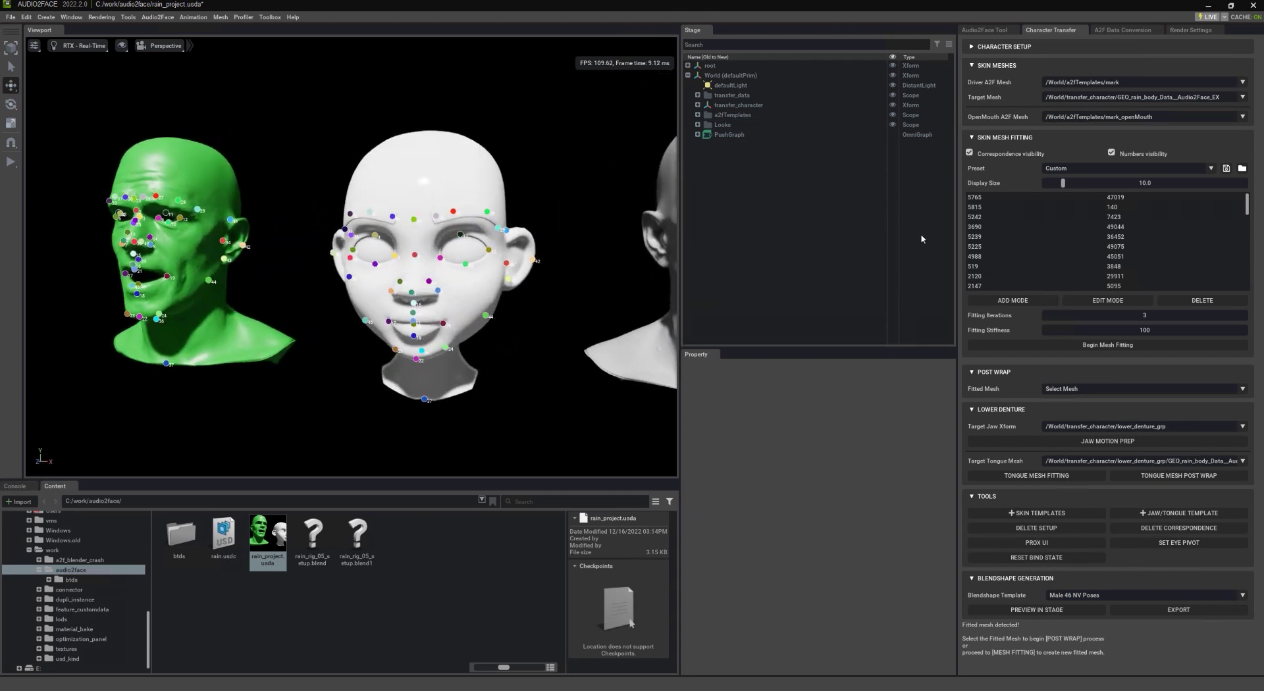
pyautogui.click(1042, 298)
pyautogui.keyDown('alt'); pyautogui.moveTo(448, 310); pyautogui.dragTo(395, 314); pyautogui.keyUp('alt')
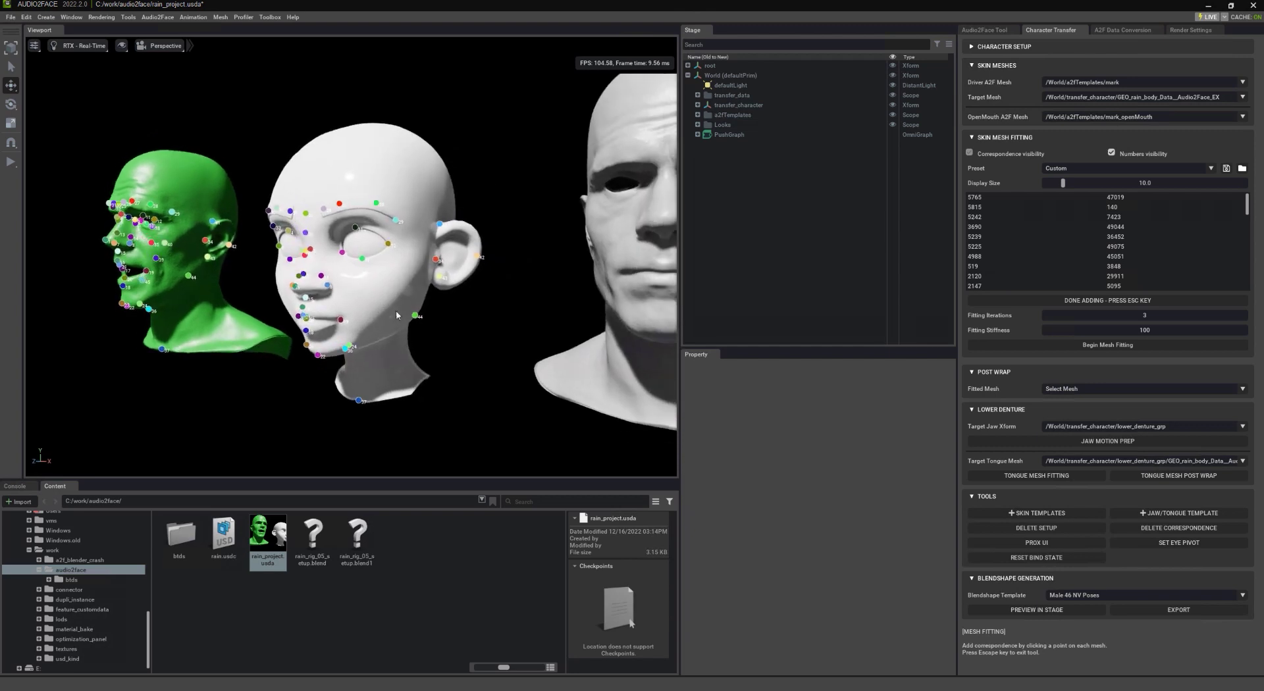
pyautogui.click(389, 305)
pyautogui.keyDown('alt'); pyautogui.moveTo(245, 348); pyautogui.dragTo(348, 299); pyautogui.keyUp('alt')
pyautogui.click(300, 280)
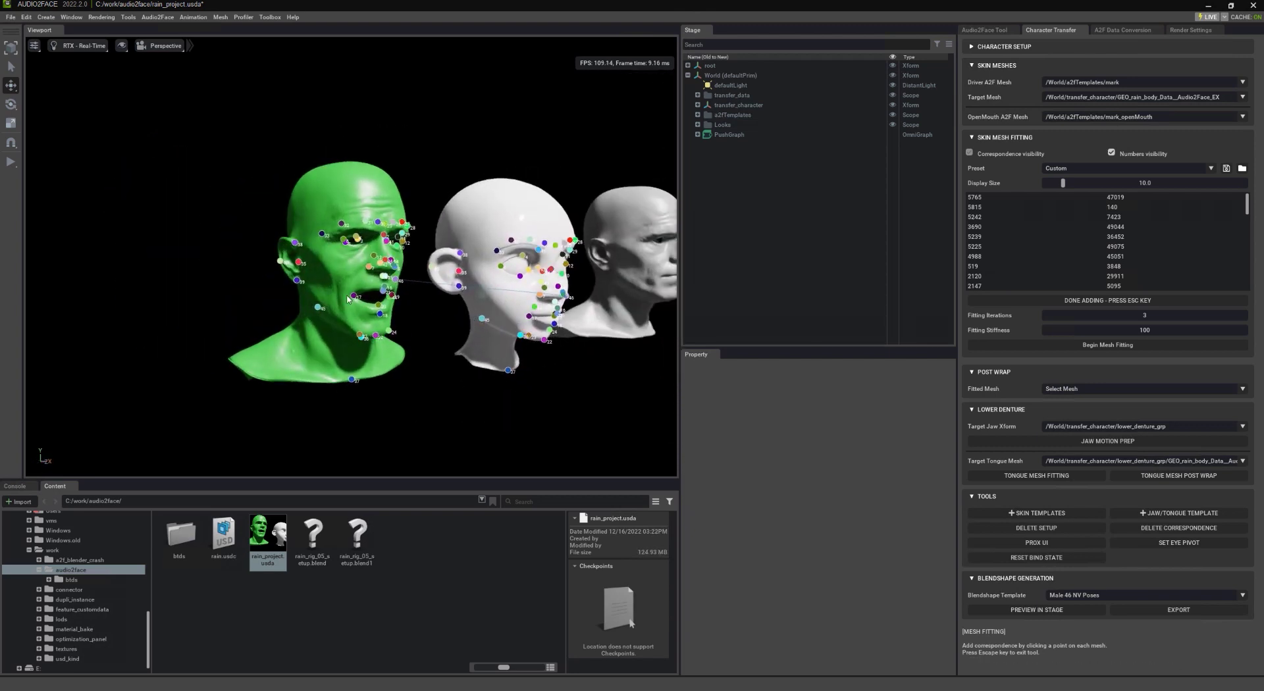
pyautogui.click(327, 283)
pyautogui.click(500, 304)
pyautogui.keyDown('alt'); pyautogui.moveTo(500, 304); pyautogui.dragTo(671, 352); pyautogui.keyUp('alt')
pyautogui.press('Escape')
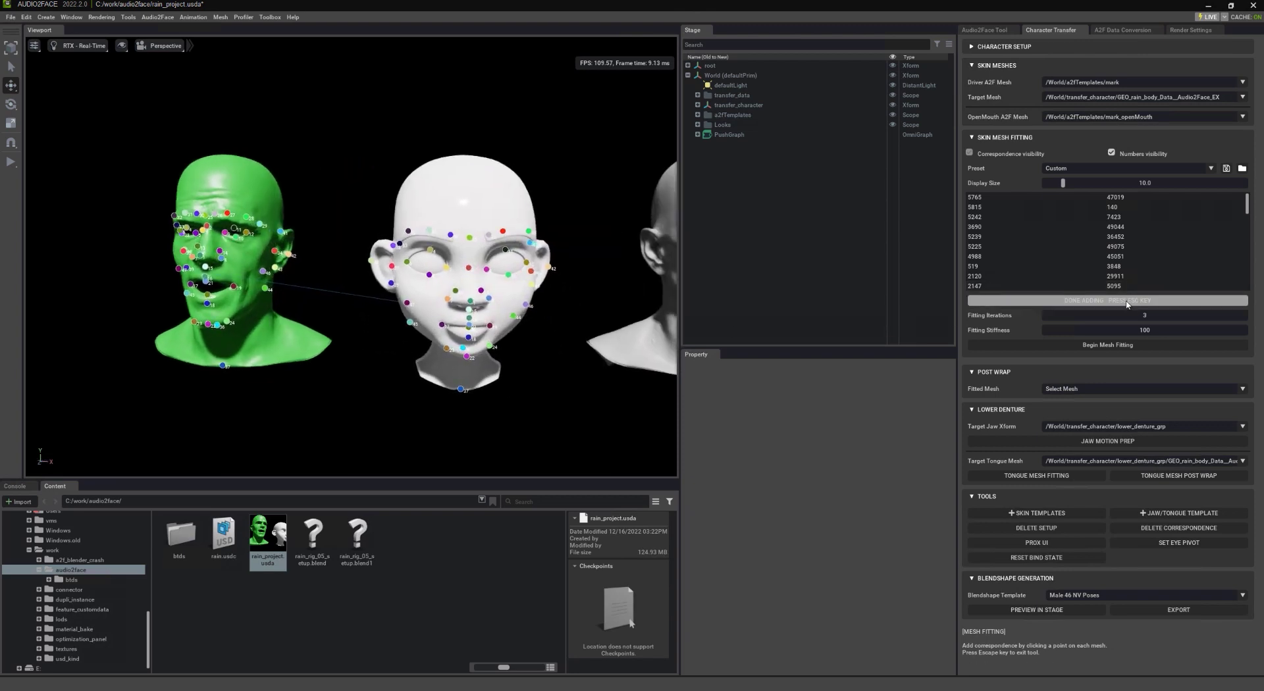
# Run mesh fitting and post wrap for the skin mesh and for the tongue mesh
pyautogui.click(1034, 348)
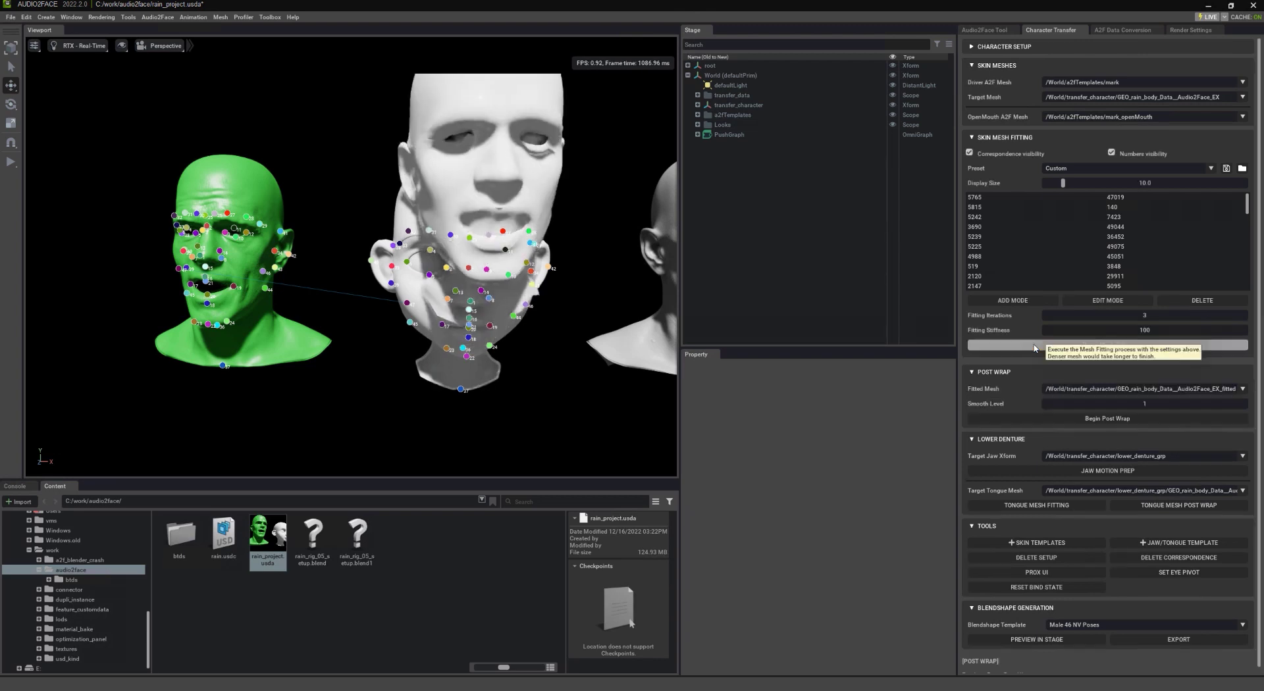
pyautogui.click(1115, 419)
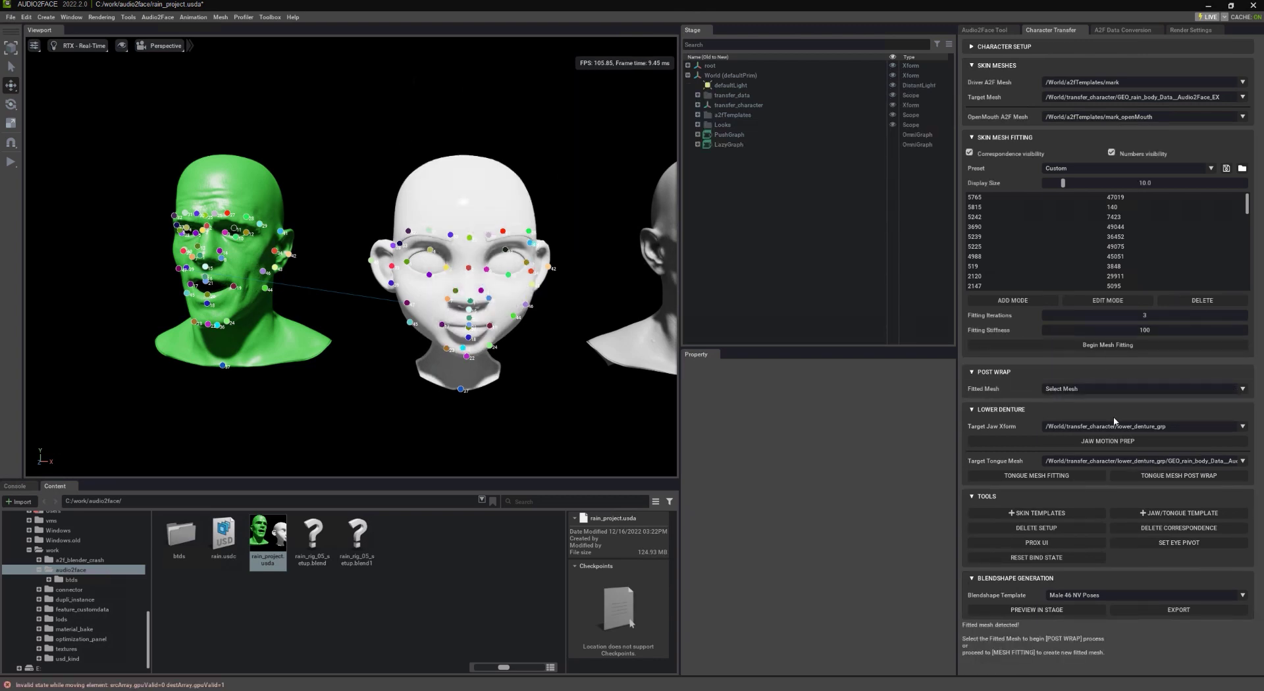
pyautogui.click(1082, 478)
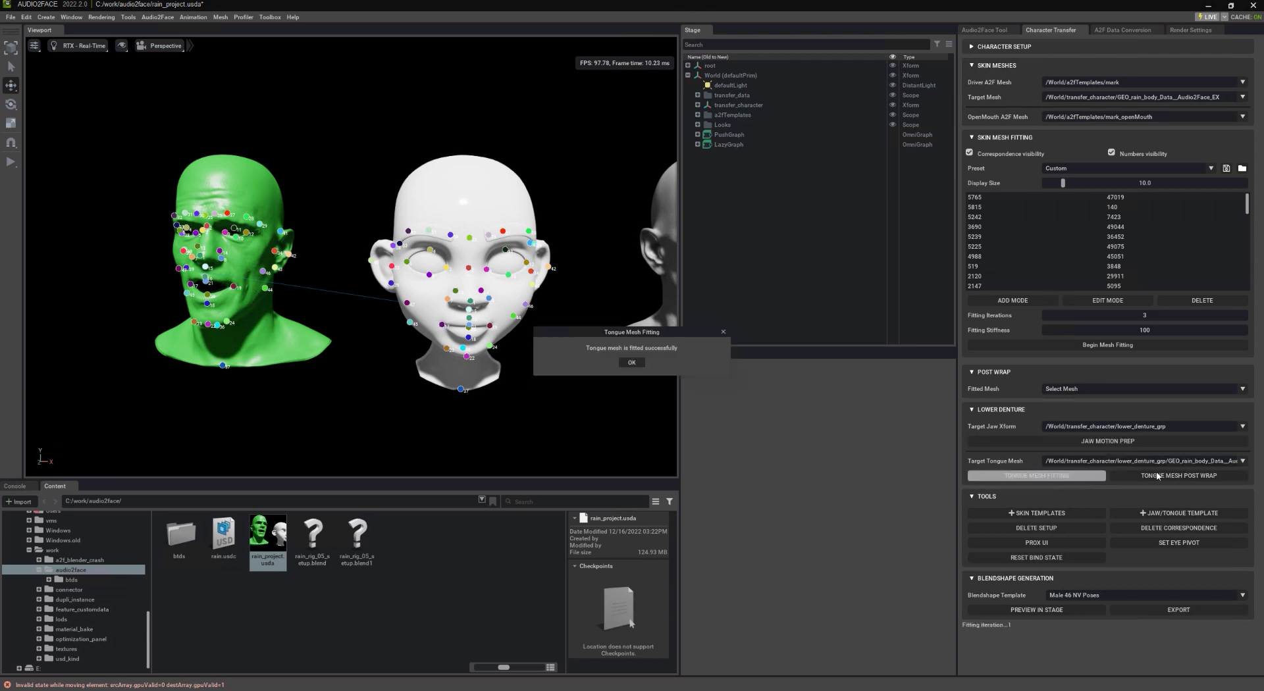
pyautogui.click(634, 363)
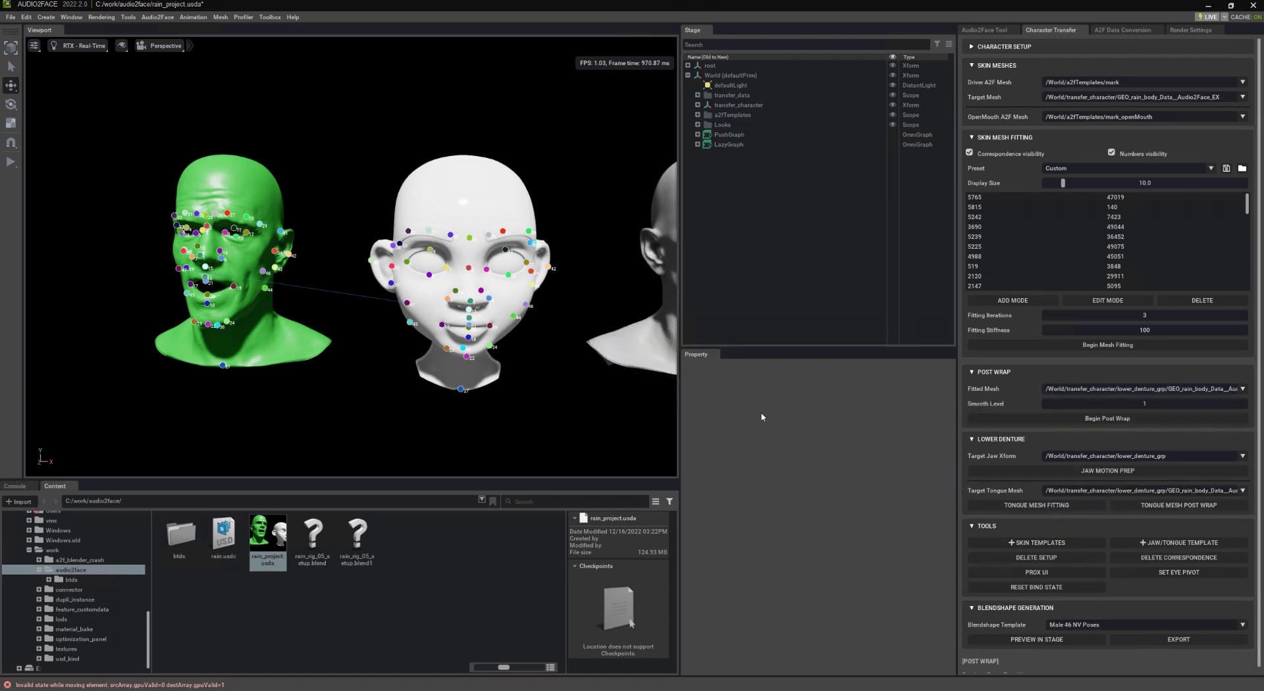
pyautogui.click(1206, 506)
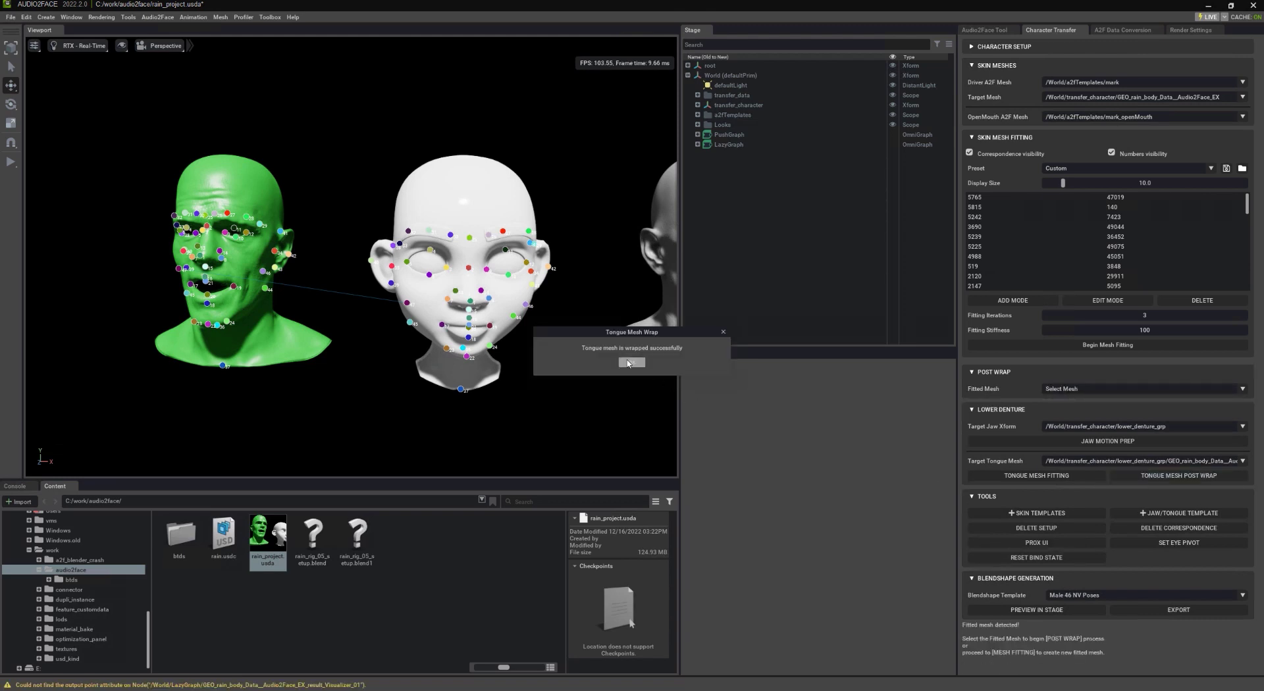
pyautogui.click(628, 363)
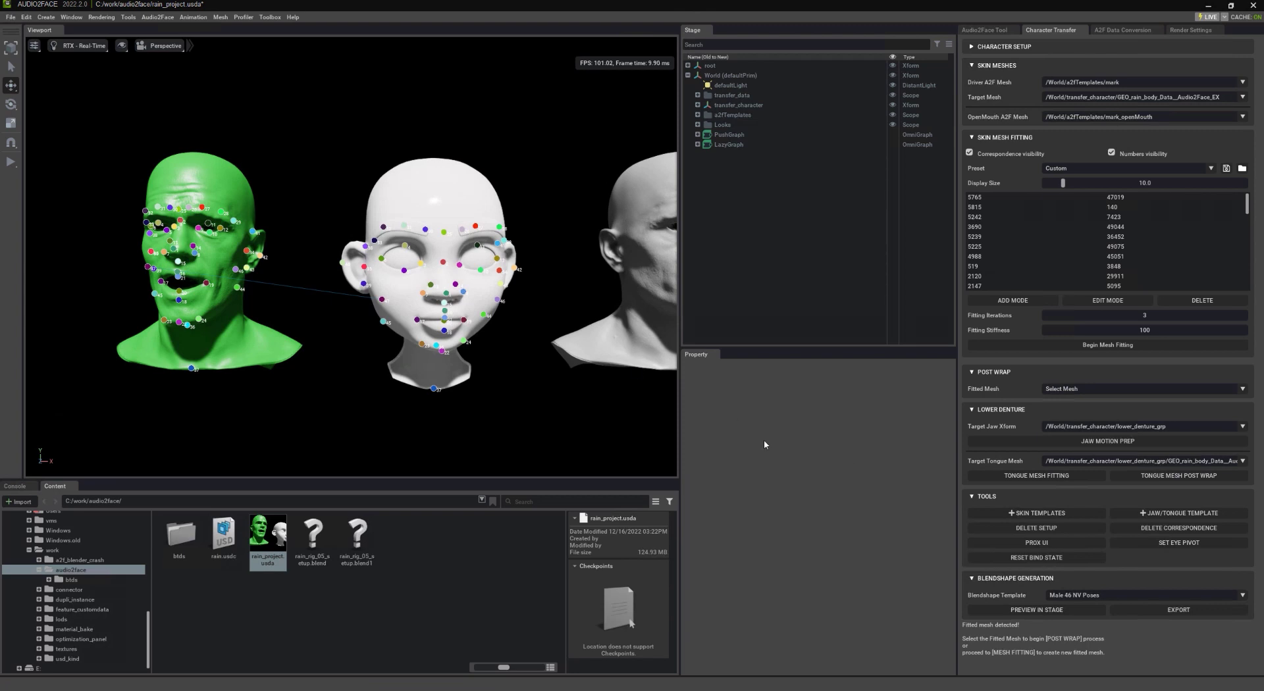
# Preview the Male 46 NV Poses blendshapes in the stage and examine the rows of generated heads
pyautogui.click(1037, 610)
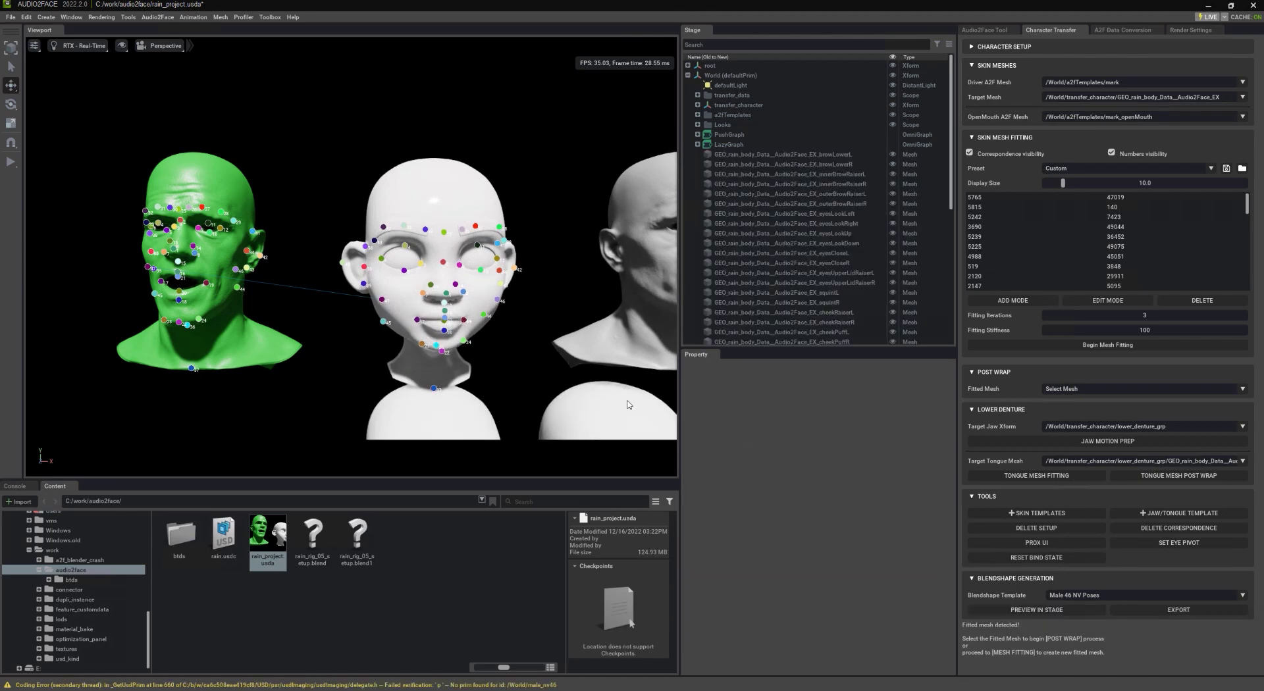
pyautogui.click(503, 287)
pyautogui.moveTo(539, 346); pyautogui.dragTo(448, 223, button='middle')
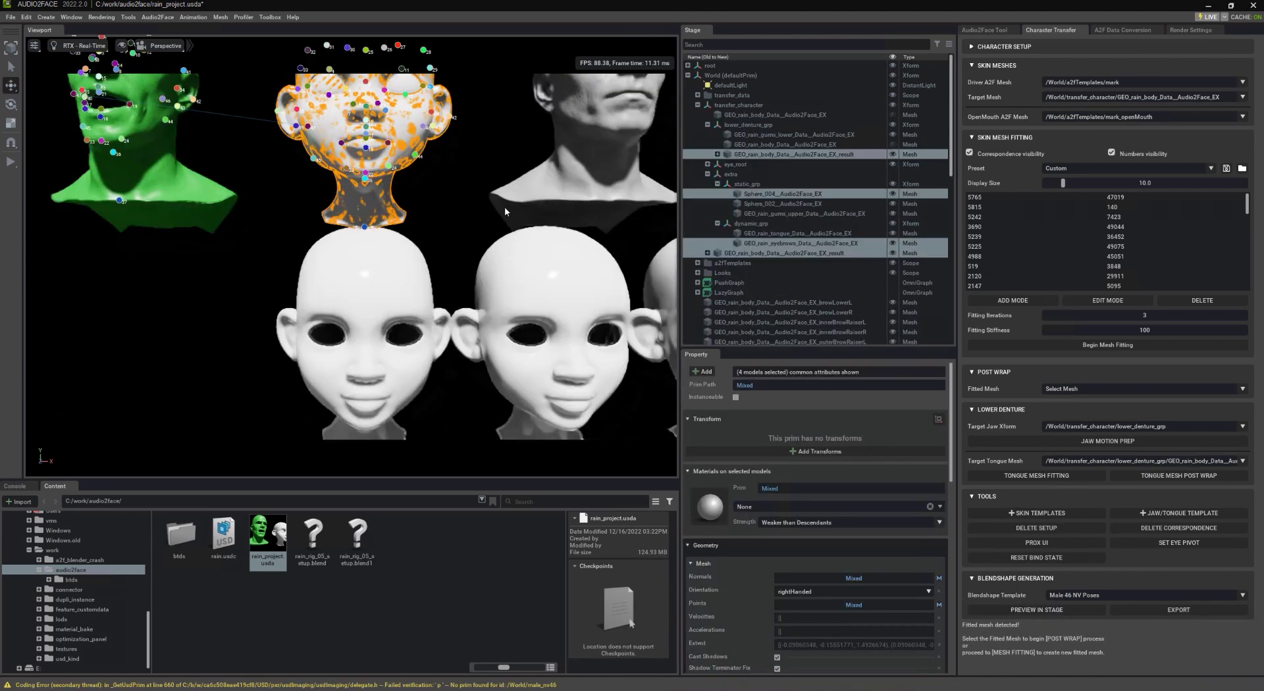
pyautogui.scroll(-3, 439, 268)
pyautogui.scroll(2, 475, 277)
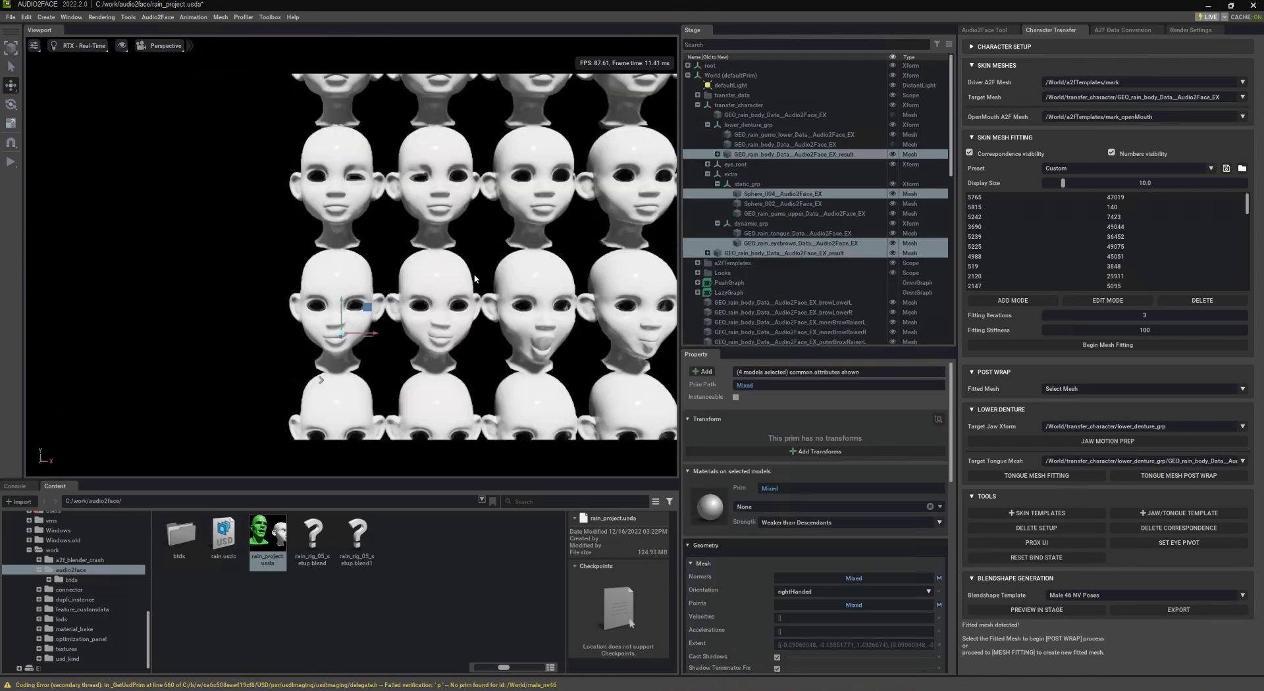
pyautogui.scroll(3, 456, 290)
pyautogui.scroll(-3, 448, 222)
pyautogui.scroll(1, 524, 262)
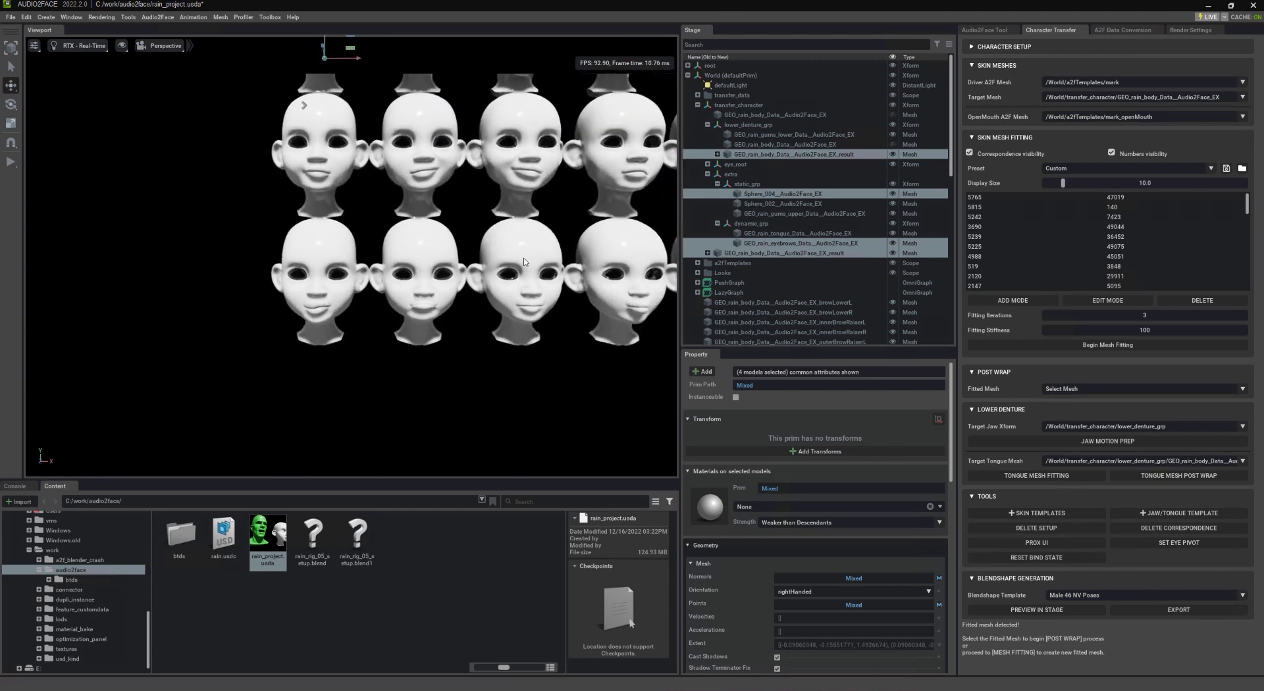
pyautogui.scroll(-2, 524, 262)
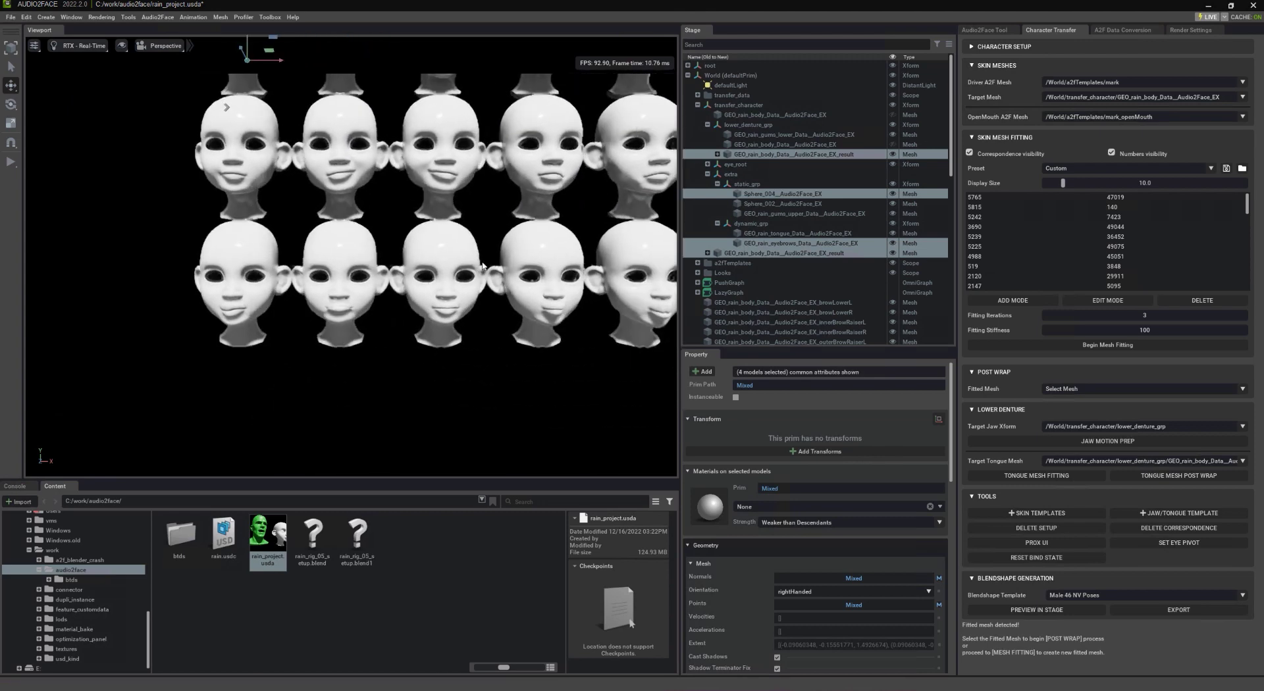
pyautogui.moveTo(524, 262); pyautogui.dragTo(499, 234, button='middle')
pyautogui.scroll(3, 486, 196)
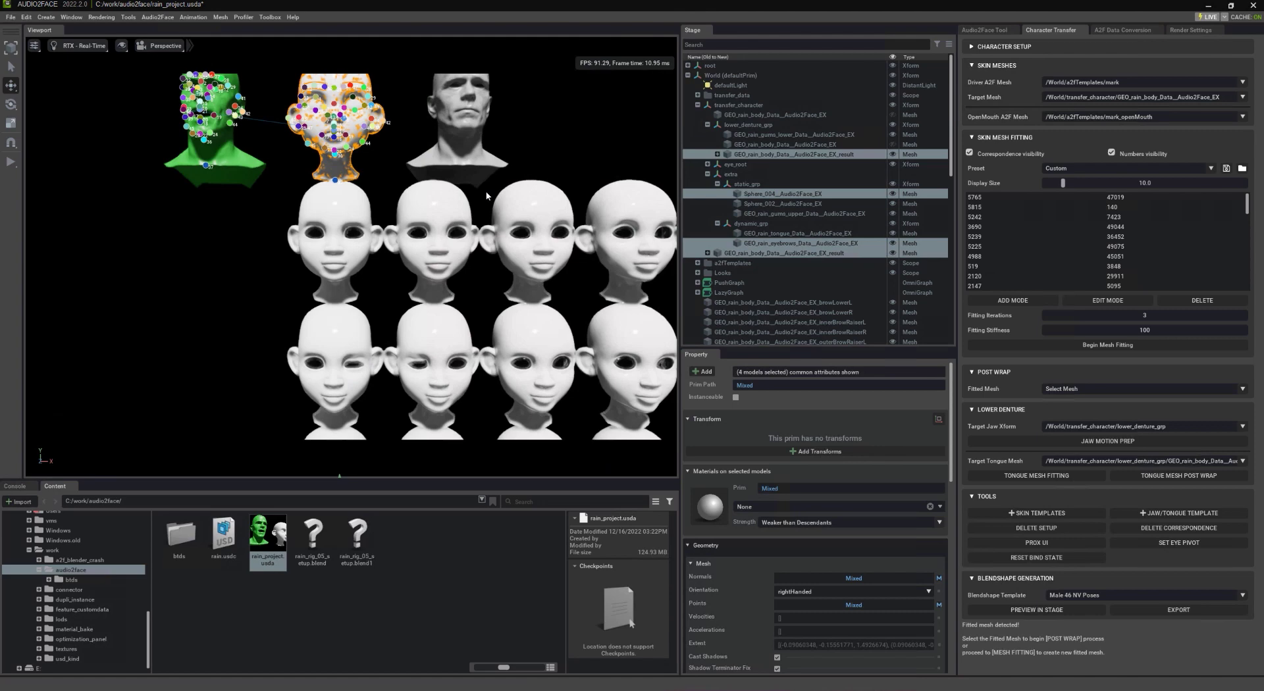
pyautogui.press('f')
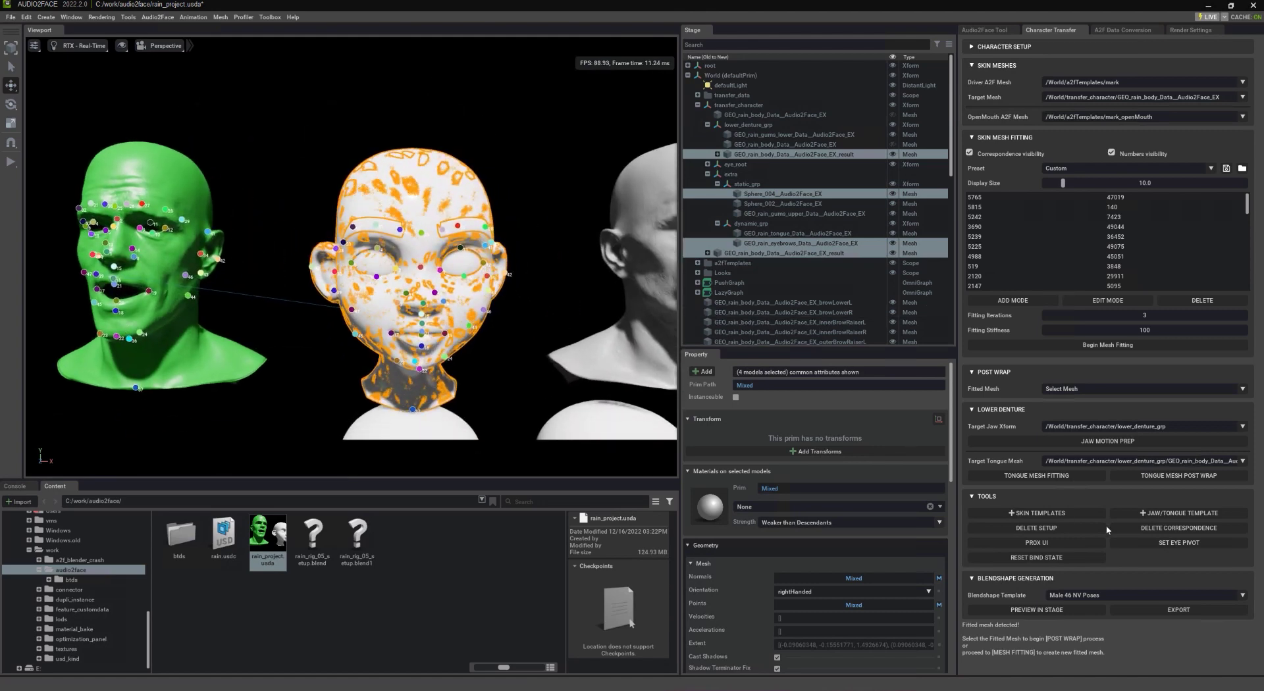
# Export the transferred blendshapes as exported.usd into C:/work/audio2face
pyautogui.click(1183, 611)
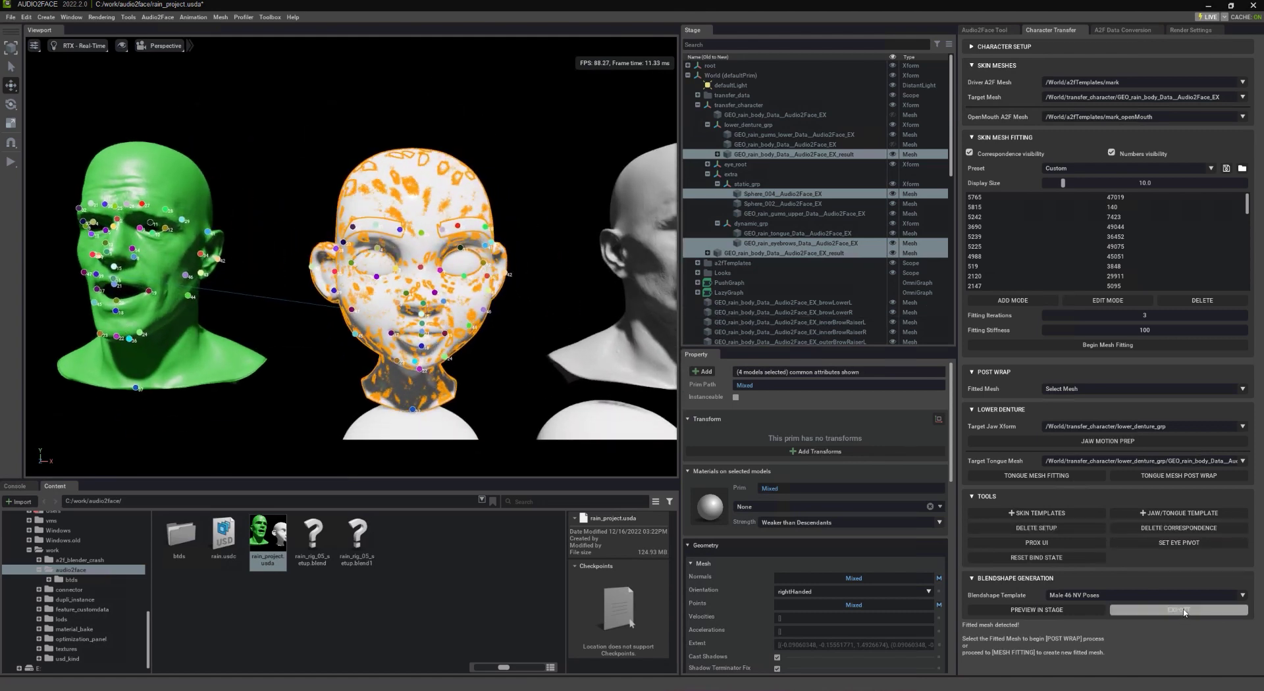
pyautogui.click(1178, 610)
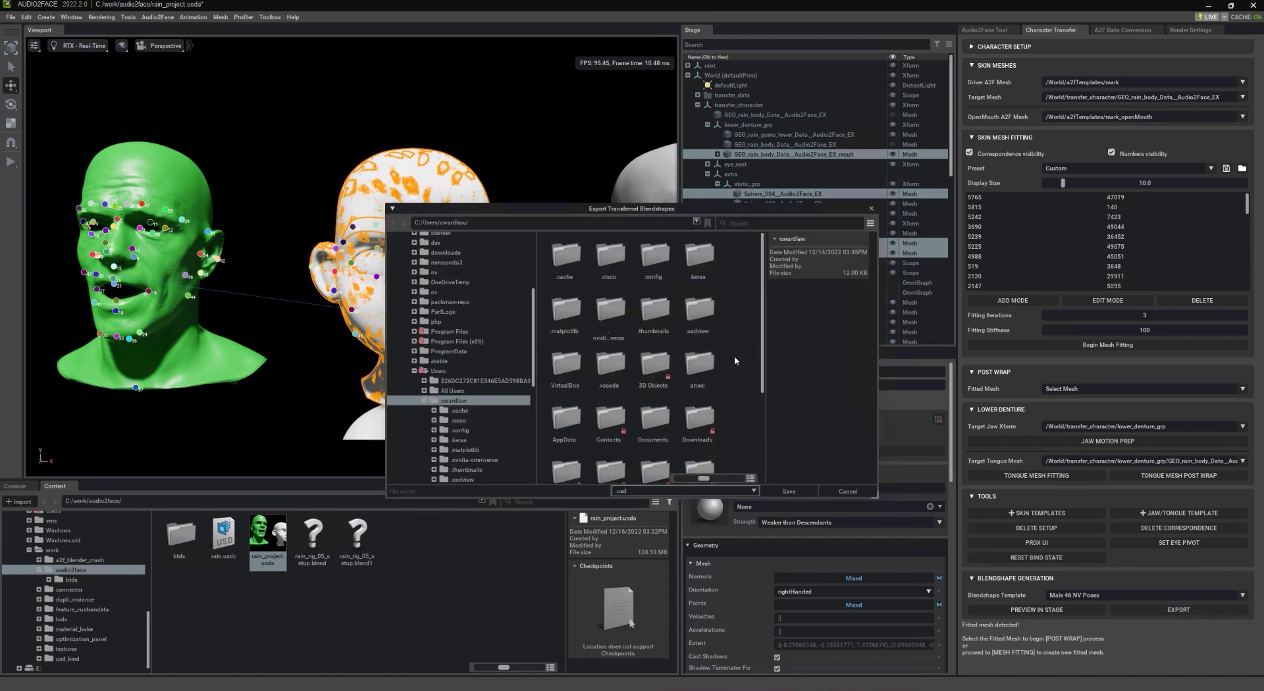
pyautogui.moveTo(535, 376); pyautogui.dragTo(537, 488)
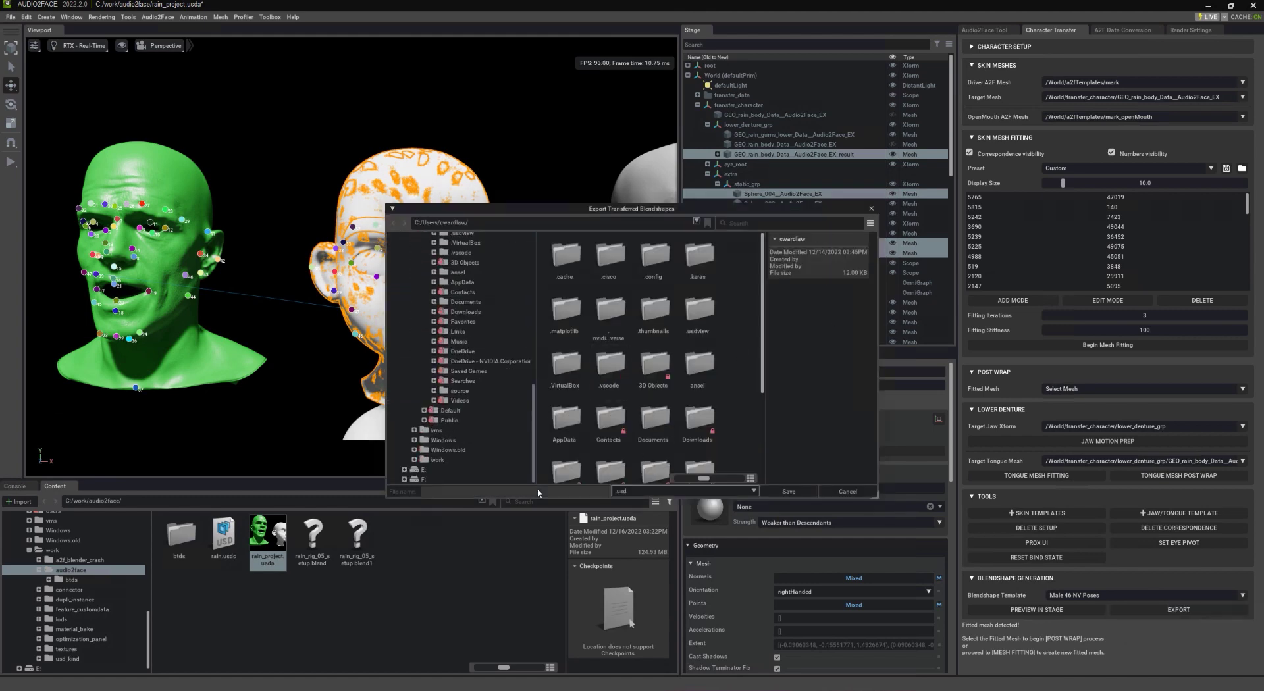
pyautogui.click(437, 460)
pyautogui.doubleClick(610, 258)
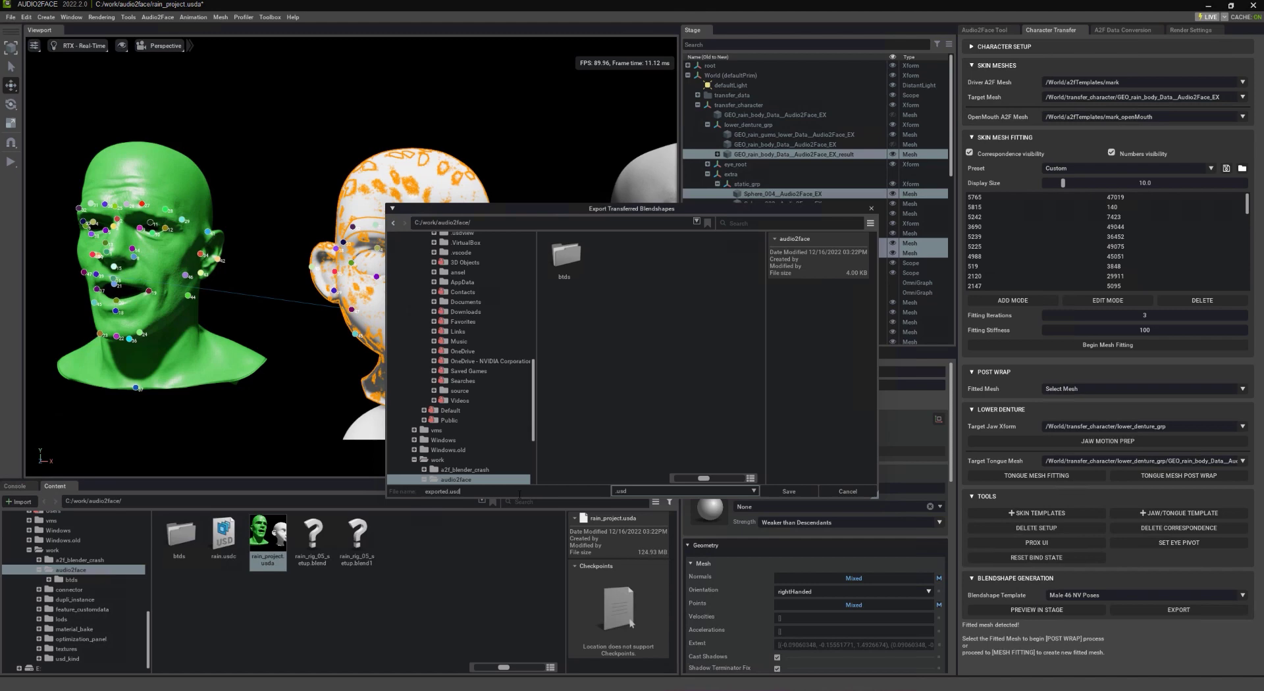
pyautogui.click(788, 491)
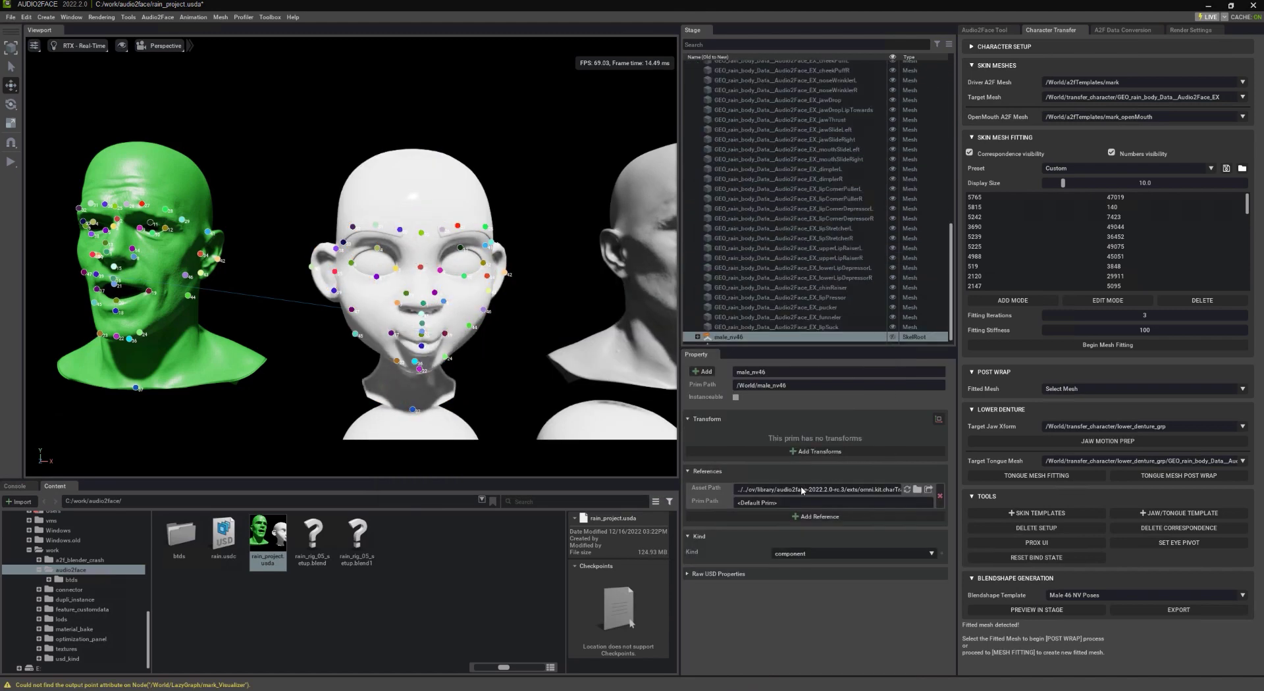
pyautogui.click(636, 371)
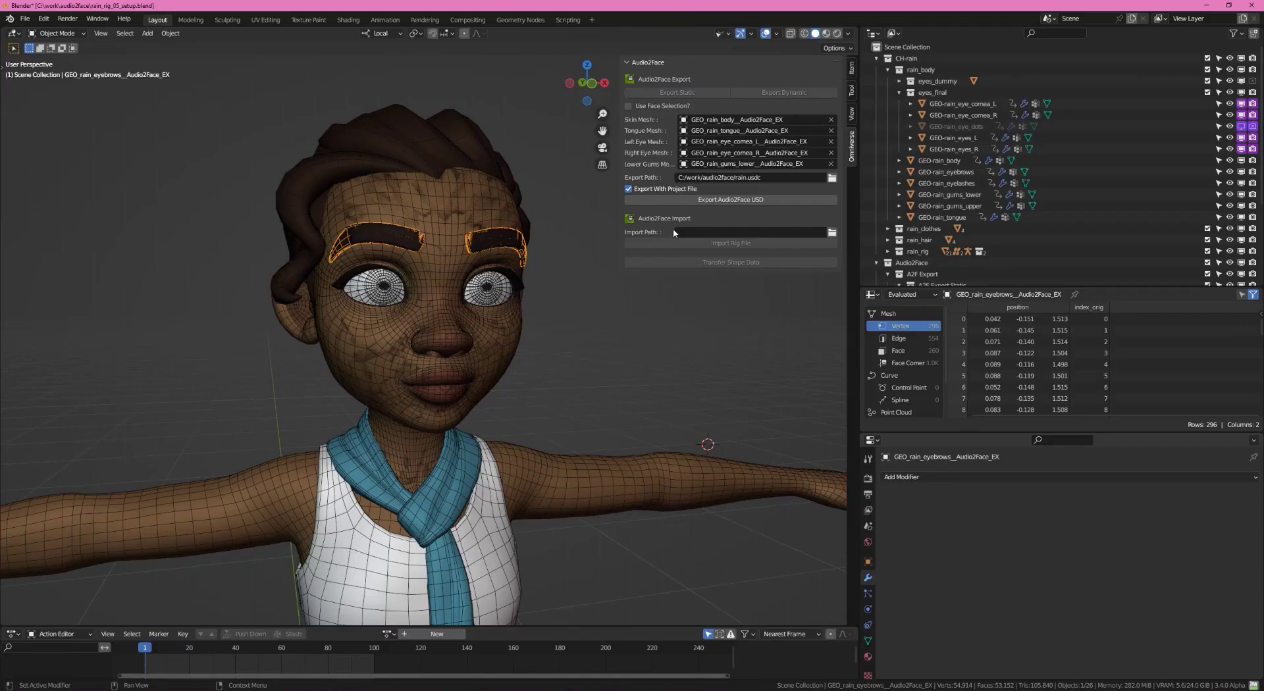
# Import the rig file exported_usdSkel.usd from C:/work/audio2face through the Audio2Face import
pyautogui.click(832, 232)
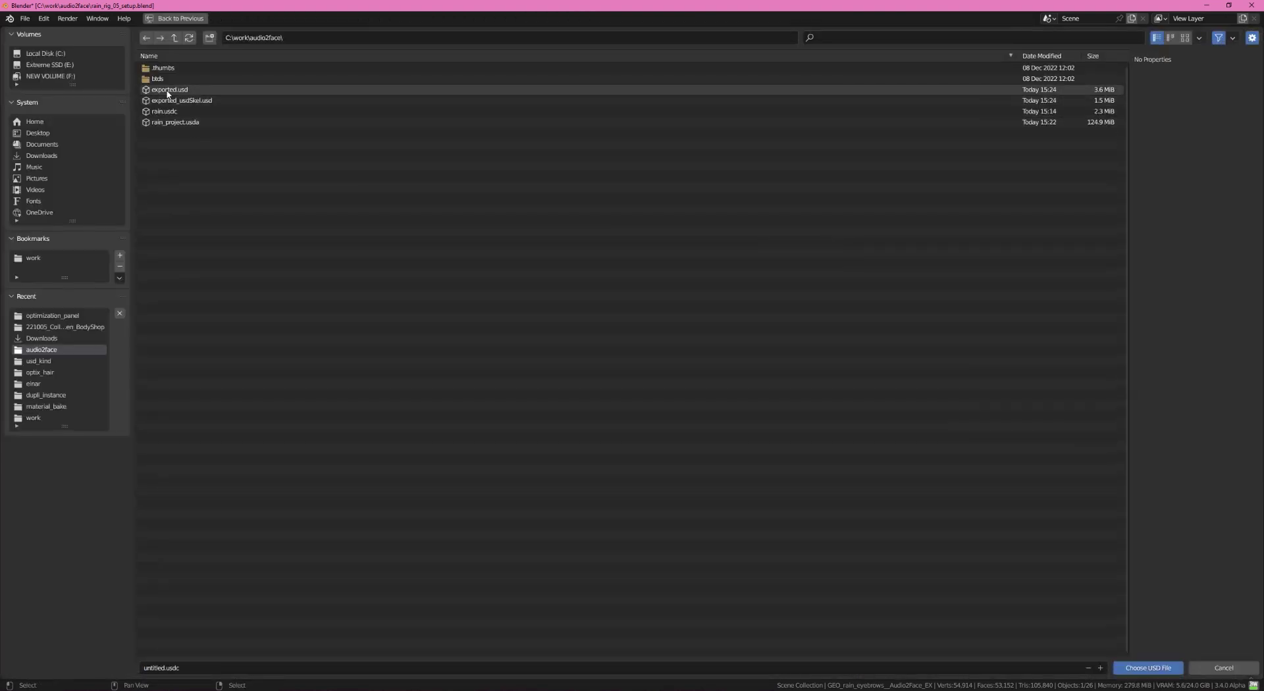
pyautogui.click(208, 103)
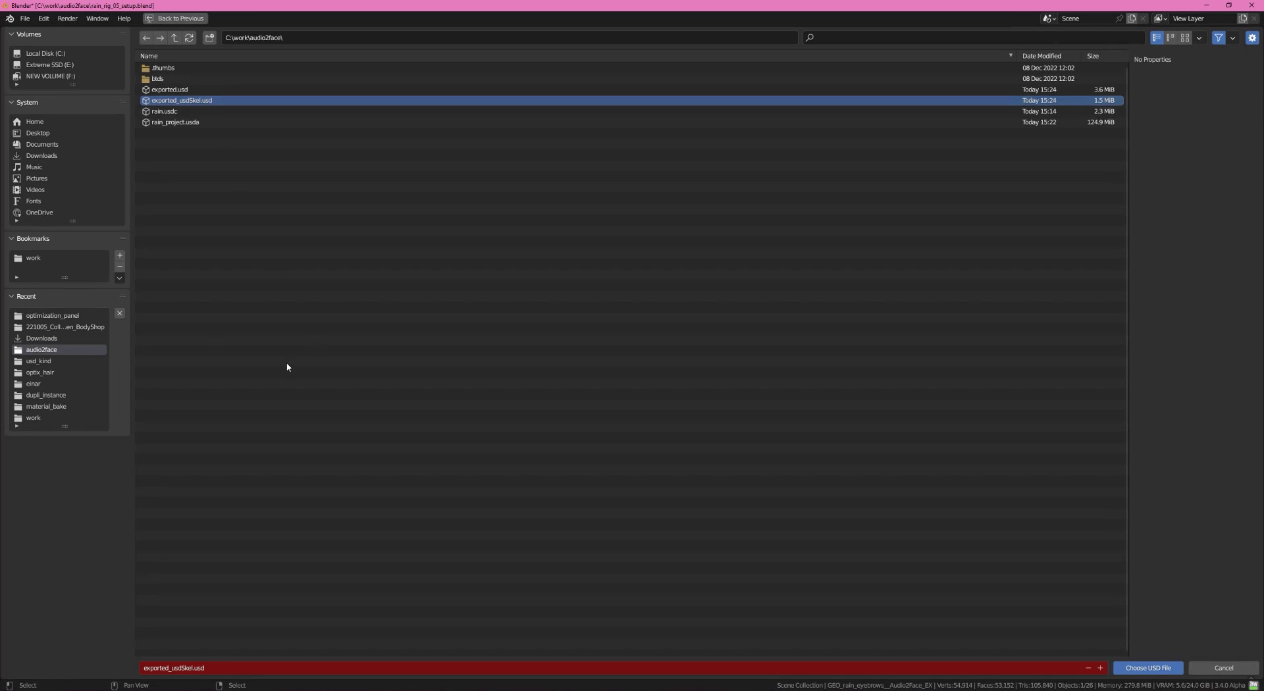
pyautogui.click(1151, 672)
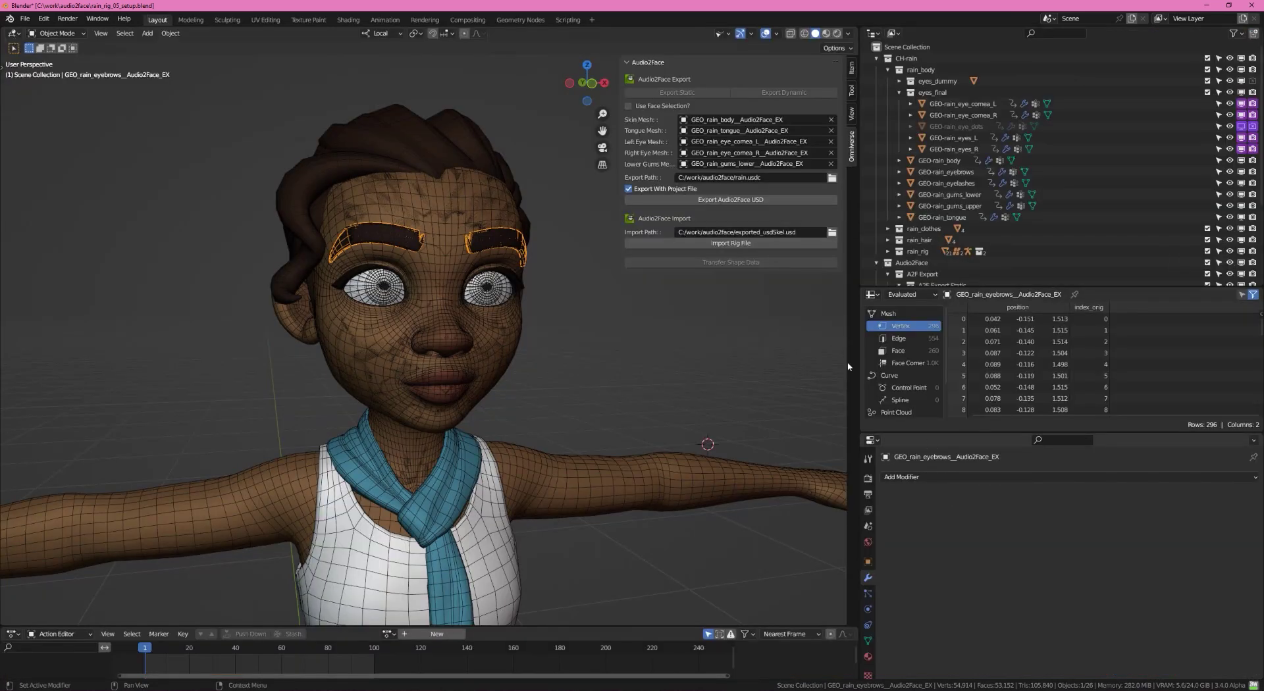
pyautogui.click(763, 244)
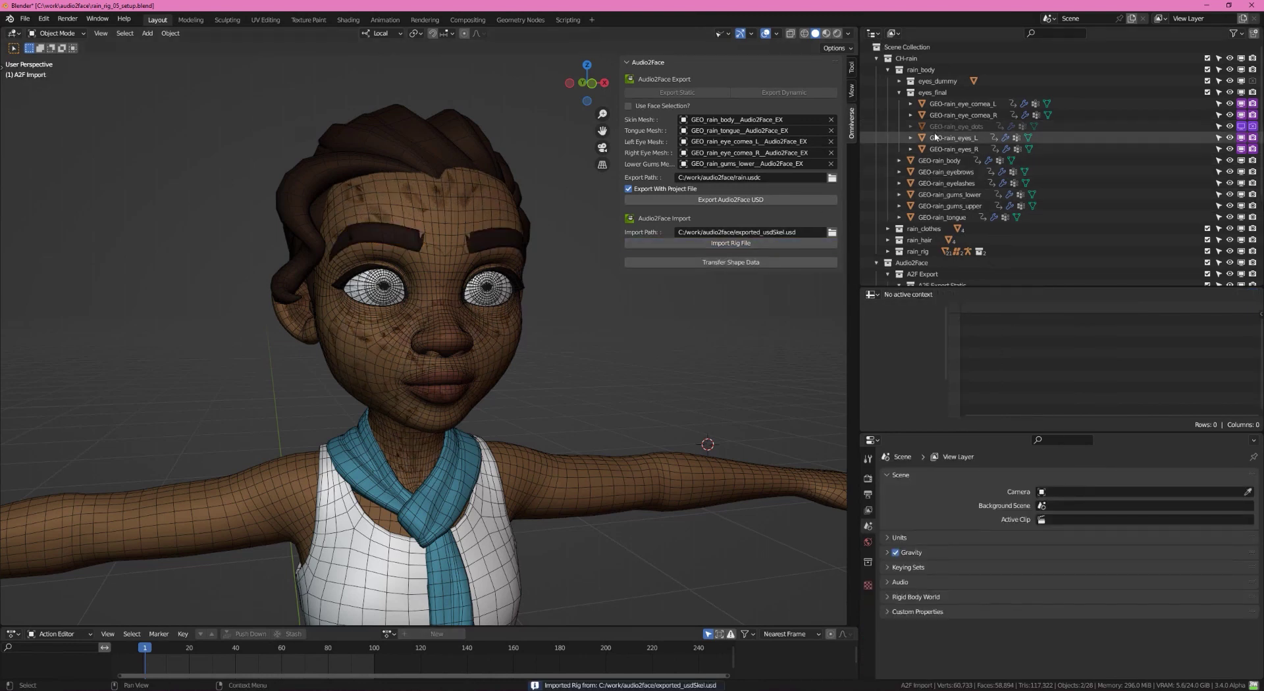
# Hide the Audio2Face collection in the scene and select the original GEO-rain_body mesh
pyautogui.scroll(-5, 935, 137)
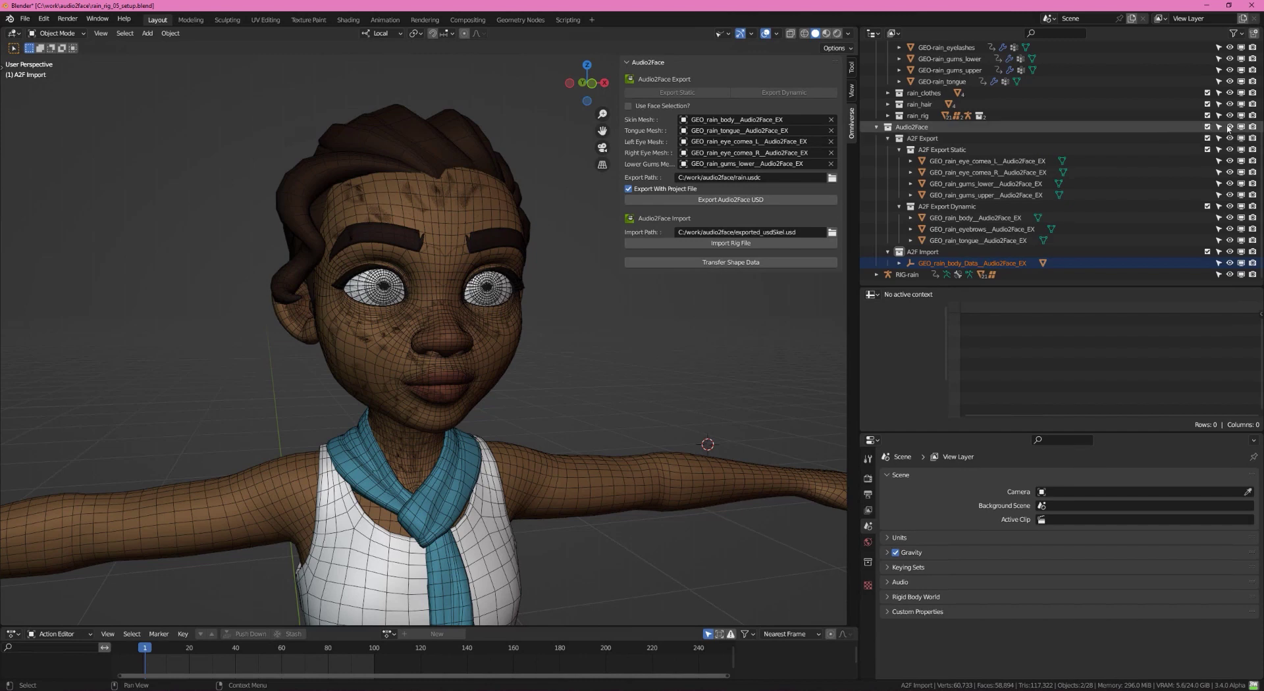
pyautogui.click(1229, 126)
pyautogui.click(524, 419)
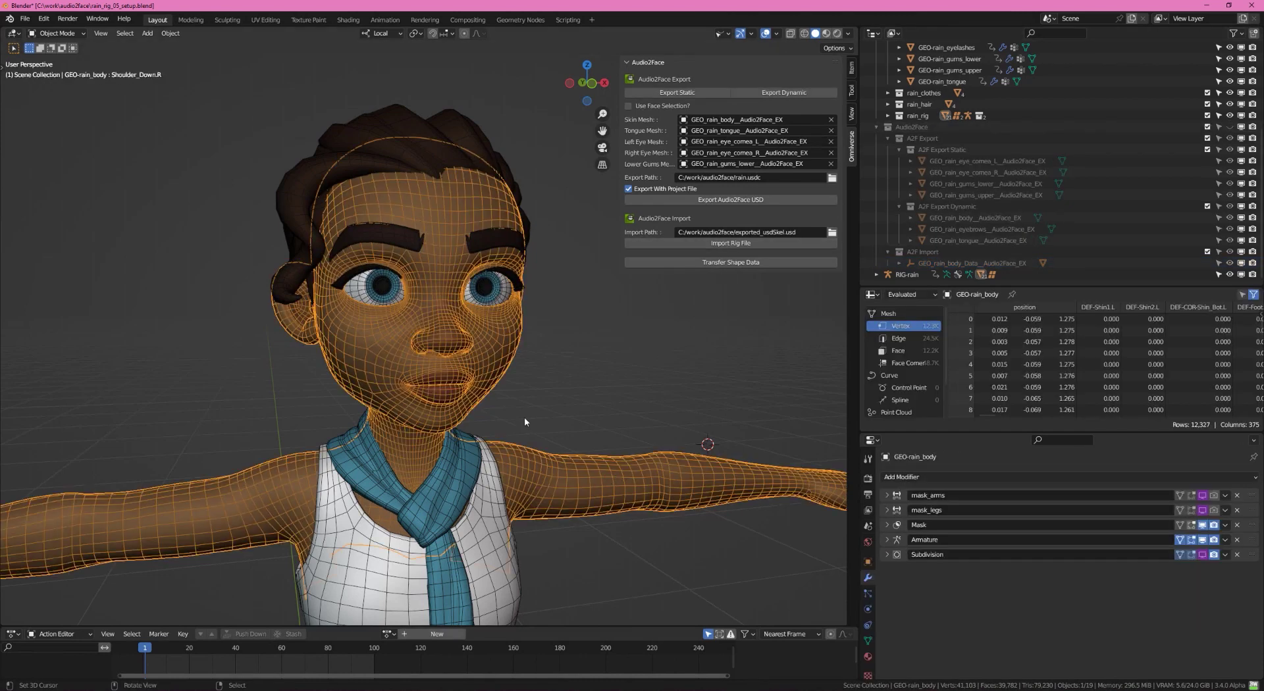
# Review the existing shape keys of GEO-rain_body and transfer the imported shape data onto it
pyautogui.click(868, 640)
pyautogui.scroll(10, 1006, 565)
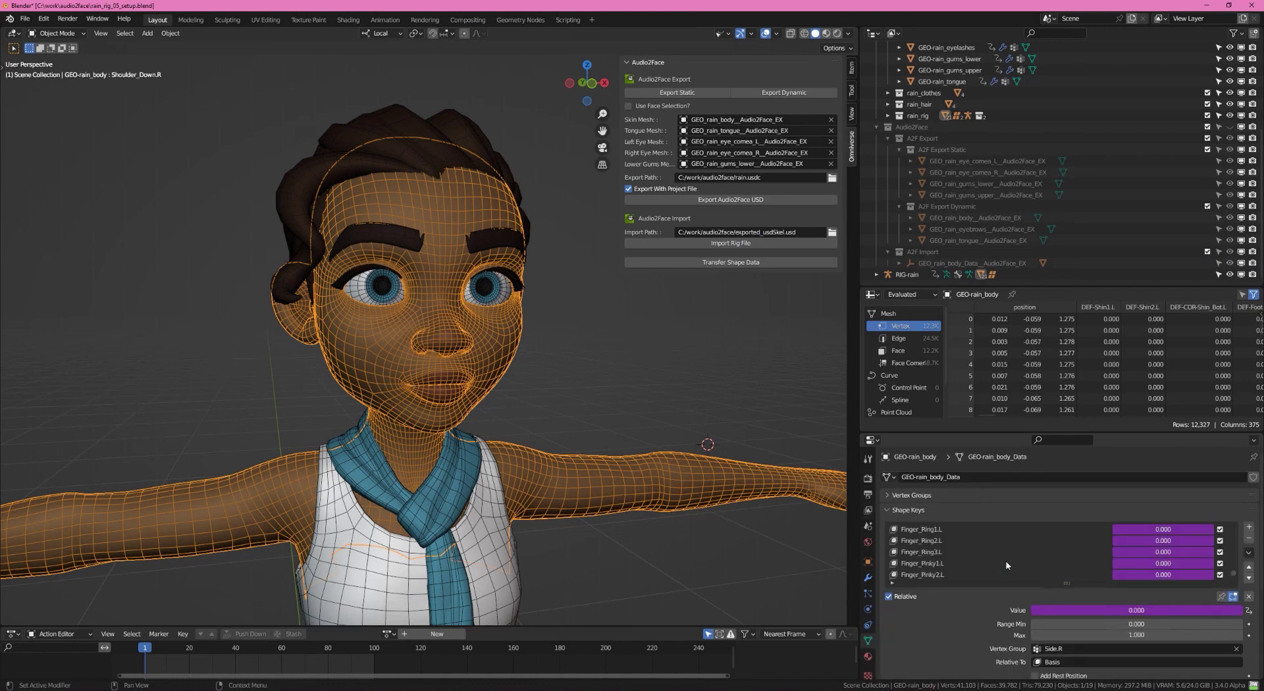
pyautogui.scroll(5, 1006, 565)
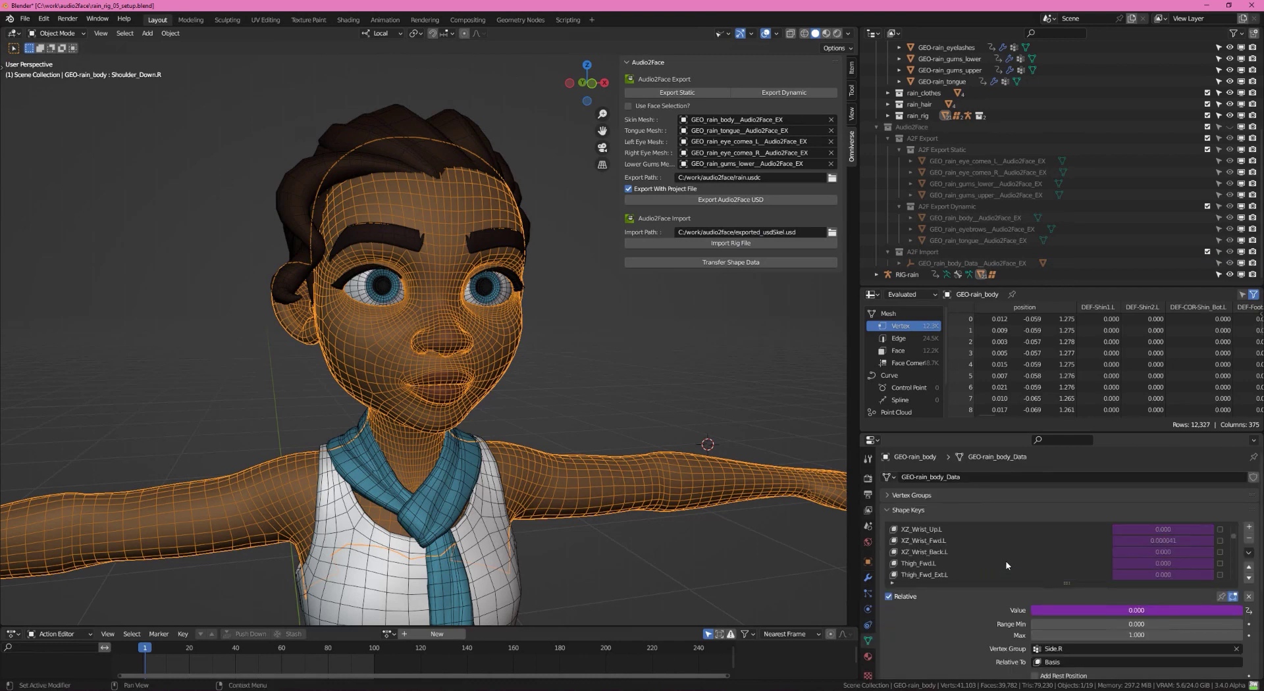
pyautogui.scroll(-15, 1006, 565)
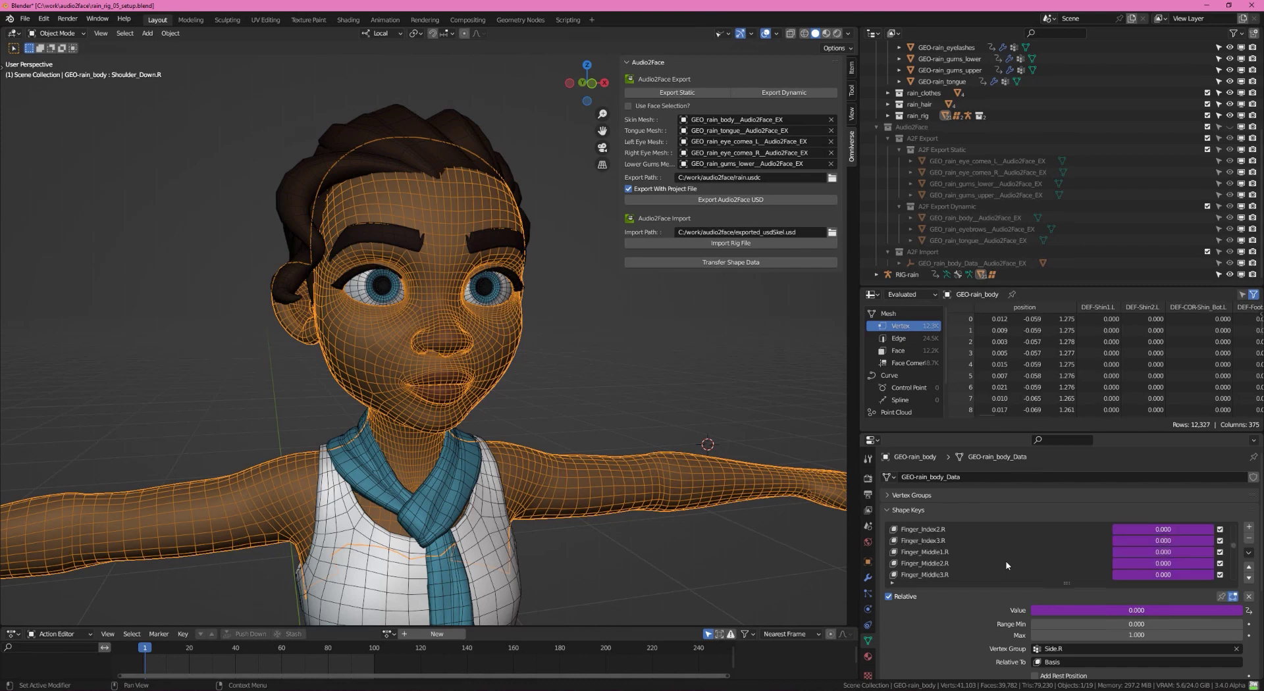
pyautogui.click(758, 264)
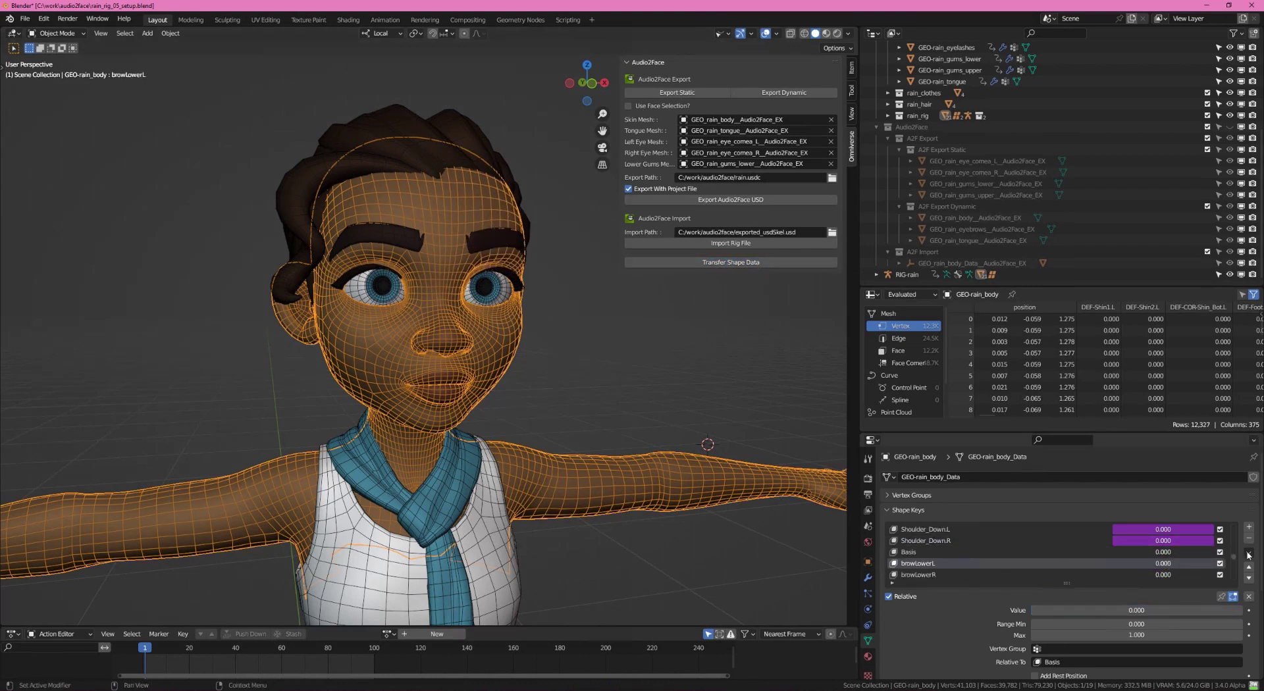
# Preview the transferred browLowerR and cheekPuffL shape keys on the body mesh by varying their values
pyautogui.moveTo(1163, 575)
pyautogui.mouseDown()
pyautogui.moveTo(1211, 575)
pyautogui.moveTo(1145, 575)
pyautogui.mouseUp()
pyautogui.scroll(-4, 1012, 559)
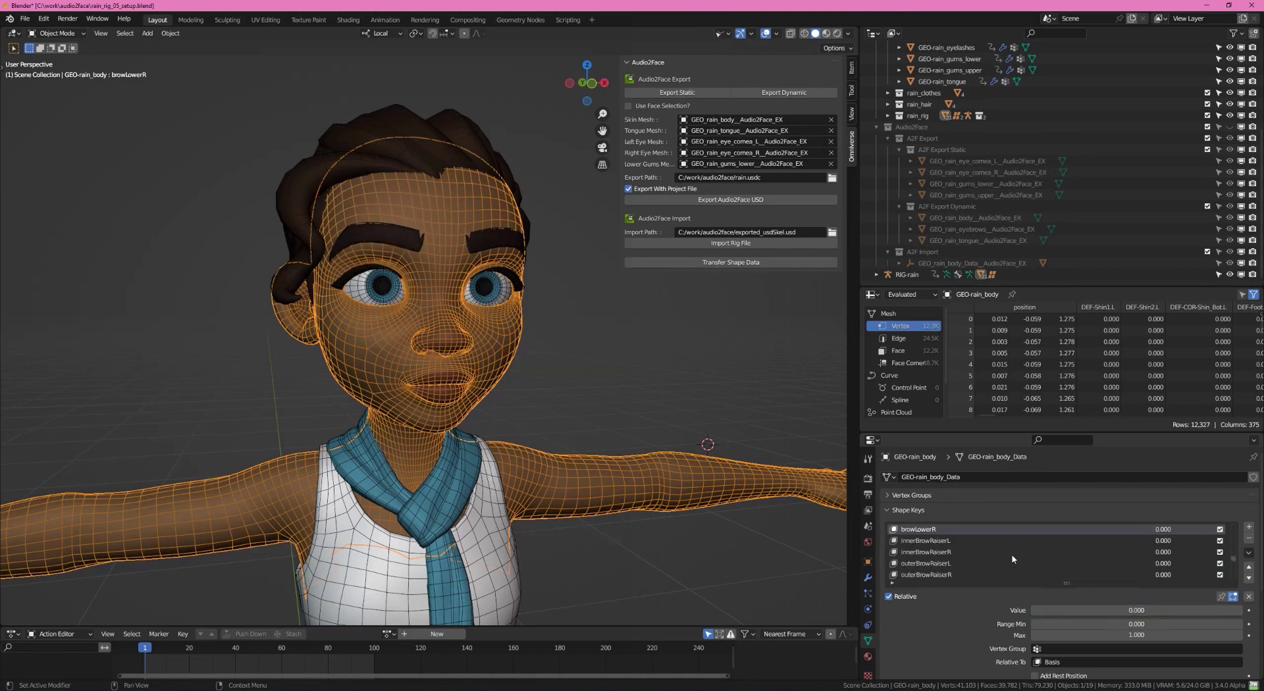
pyautogui.scroll(-14, 1007, 558)
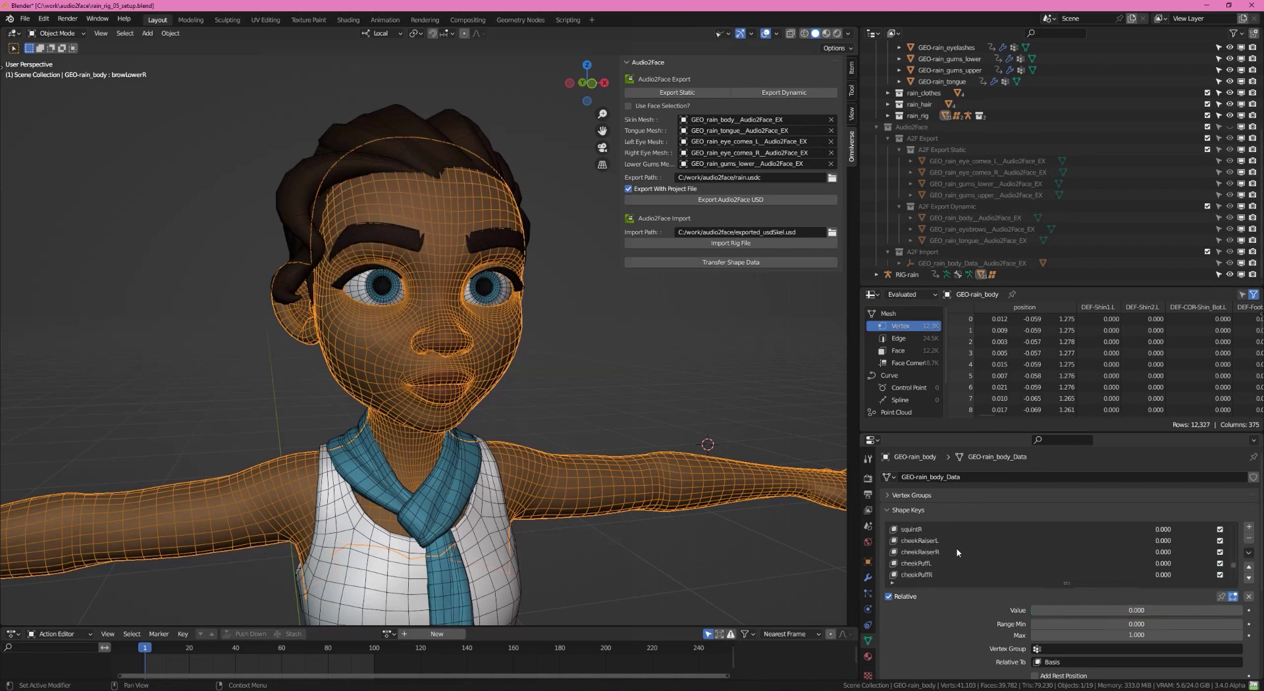
pyautogui.moveTo(1169, 565); pyautogui.dragTo(1036, 566)
# Make armatures visible in the viewport and select the RIG-rain armature
pyautogui.moveTo(635, 403)
pyautogui.keyDown('alt'); pyautogui.mouseDown()
pyautogui.moveTo(526, 407)
pyautogui.moveTo(622, 418)
pyautogui.mouseUp(); pyautogui.keyUp('alt')
pyautogui.moveTo(451, 469); pyautogui.dragTo(552, 378, button='middle')
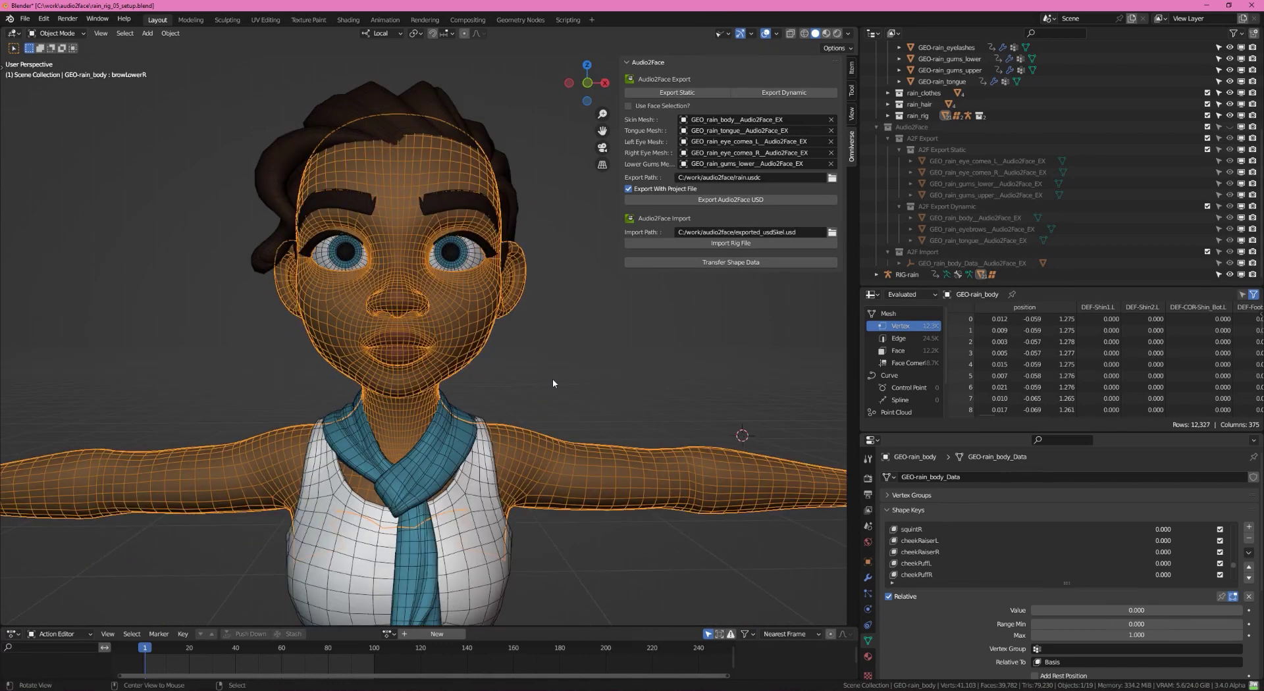
pyautogui.click(726, 34)
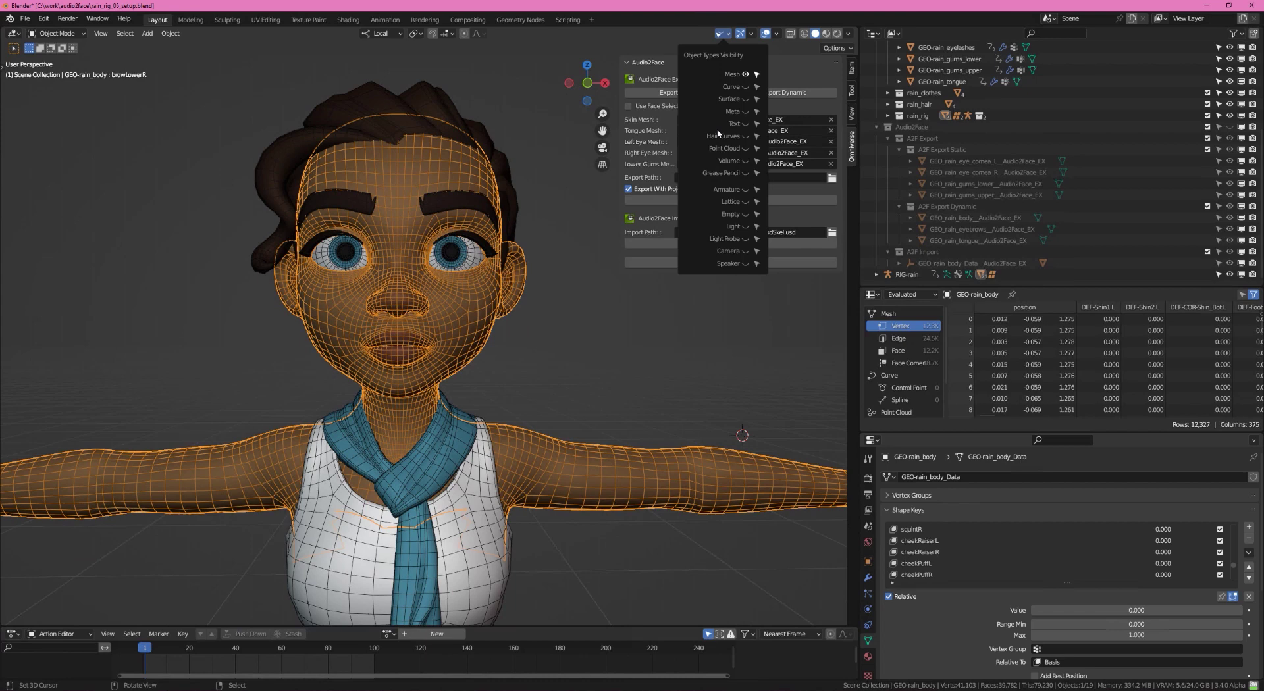
pyautogui.click(746, 190)
pyautogui.click(517, 346)
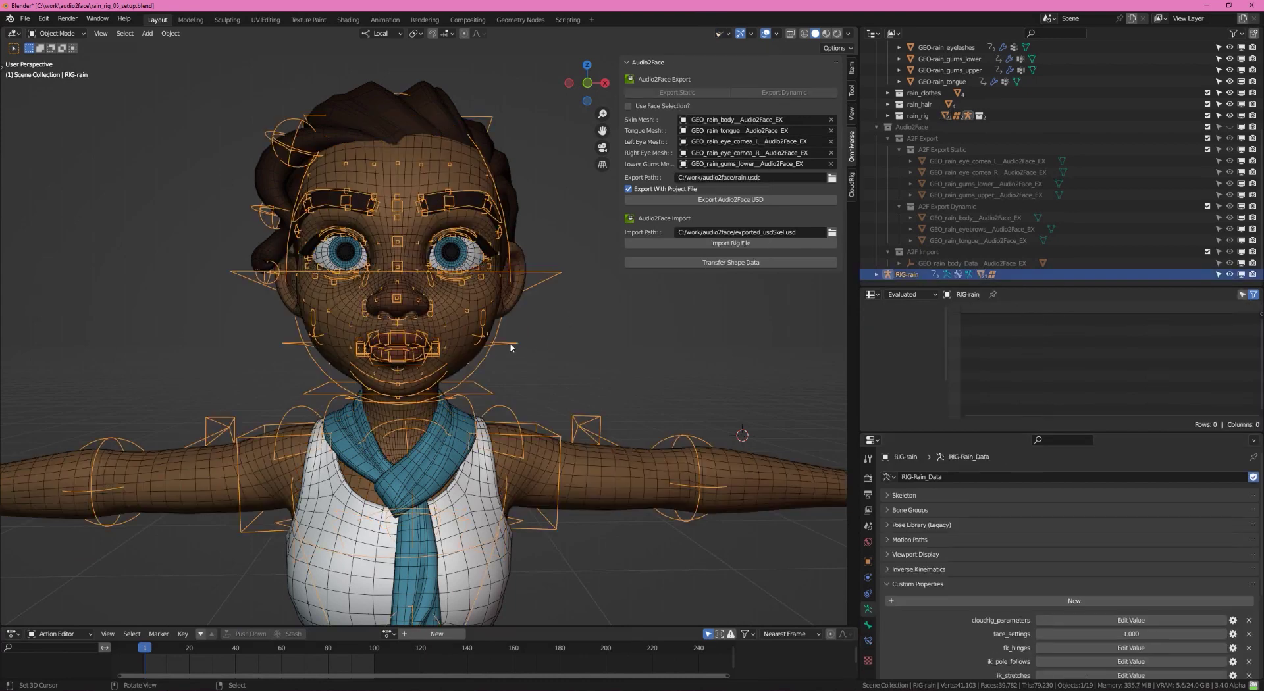
# Switch RIG-rain to Pose Mode and trackball-rotate the FK-Head bone by about -10.9° and 66.5° to turn the head sideways
pyautogui.hotkey('ctrl', 'Tab')
pyautogui.click(500, 343)
pyautogui.moveTo(500, 342); pyautogui.dragTo(397, 361, button='middle')
pyautogui.press('r')
pyautogui.press('r')
pyautogui.click(619, 337)
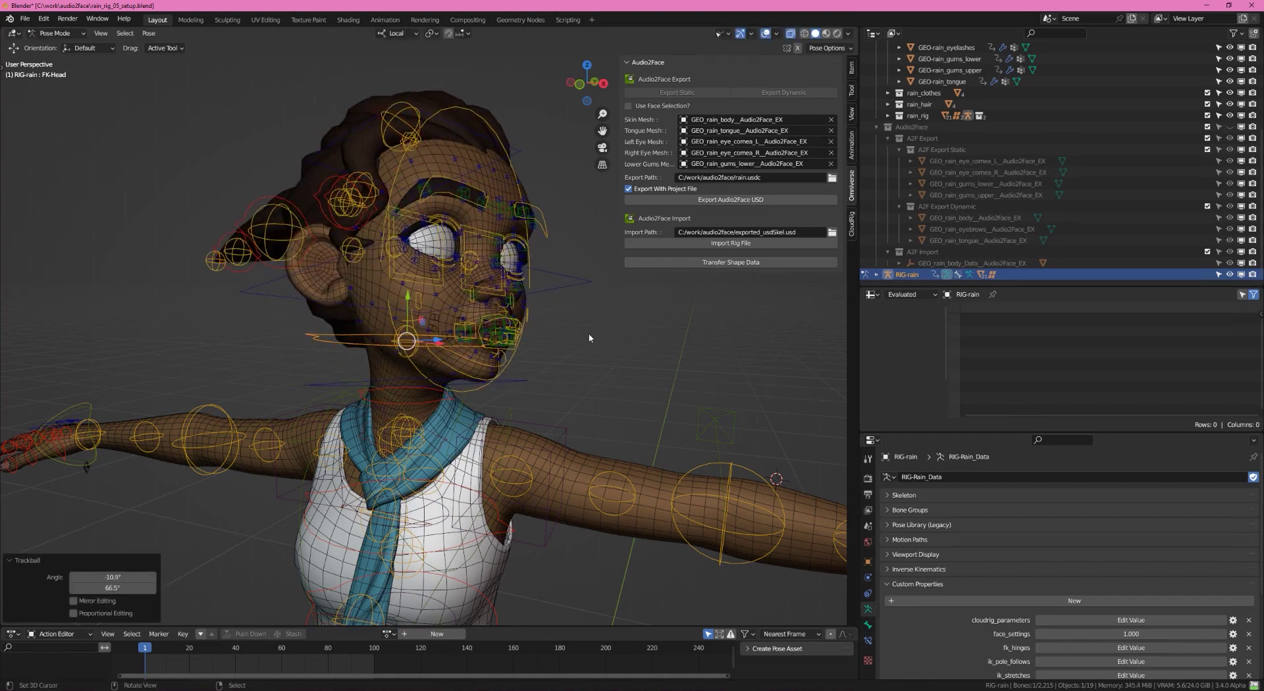
# Return to Object Mode, select the GEO-rain_body mesh, and set its cheekPuffR shape key to 0.841
pyautogui.keyDown('shift'); pyautogui.moveTo(619, 337); pyautogui.dragTo(460, 399, button='middle'); pyautogui.keyUp('shift')
pyautogui.click(439, 402)
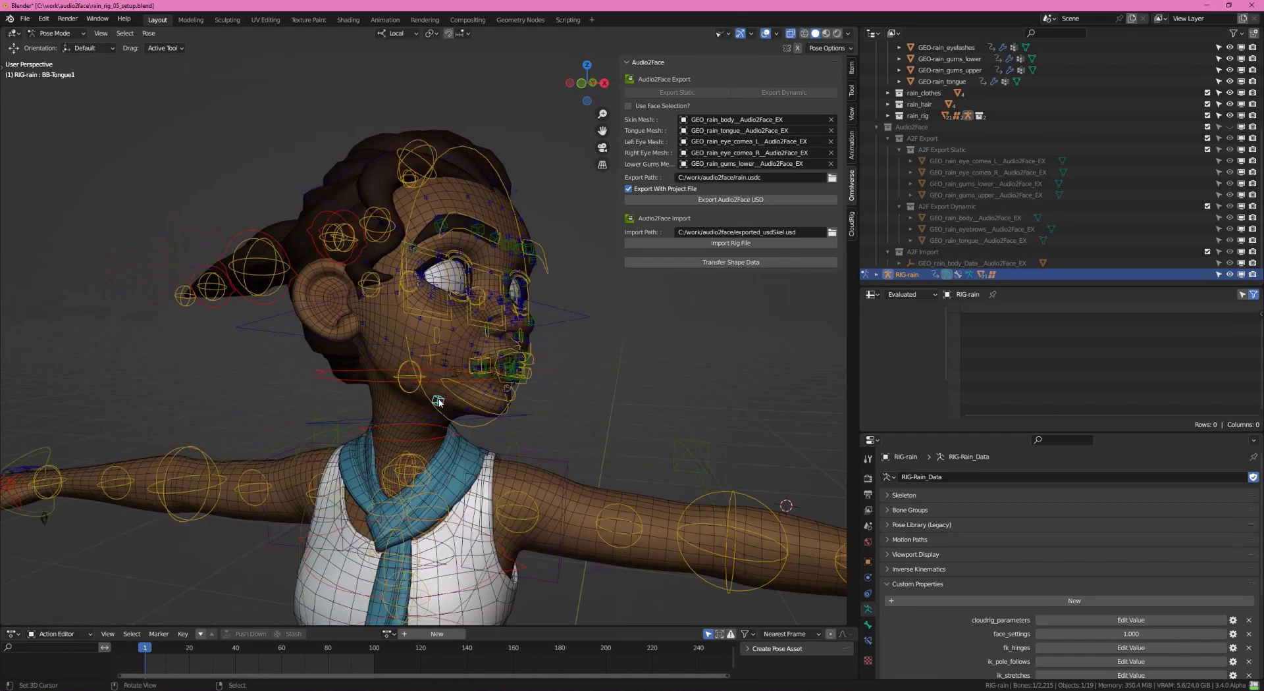
pyautogui.click(439, 401)
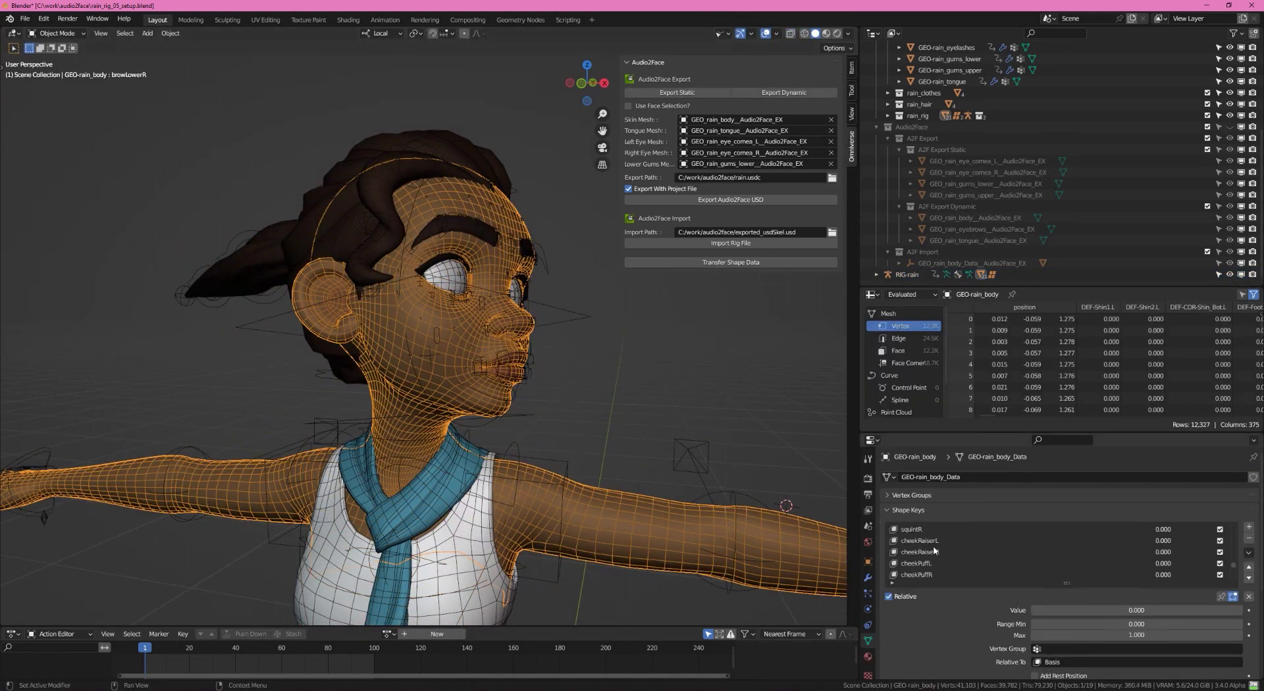
pyautogui.click(940, 576)
pyautogui.moveTo(1166, 579); pyautogui.dragTo(1193, 572)
pyautogui.moveTo(696, 440); pyautogui.dragTo(661, 384, button='middle')
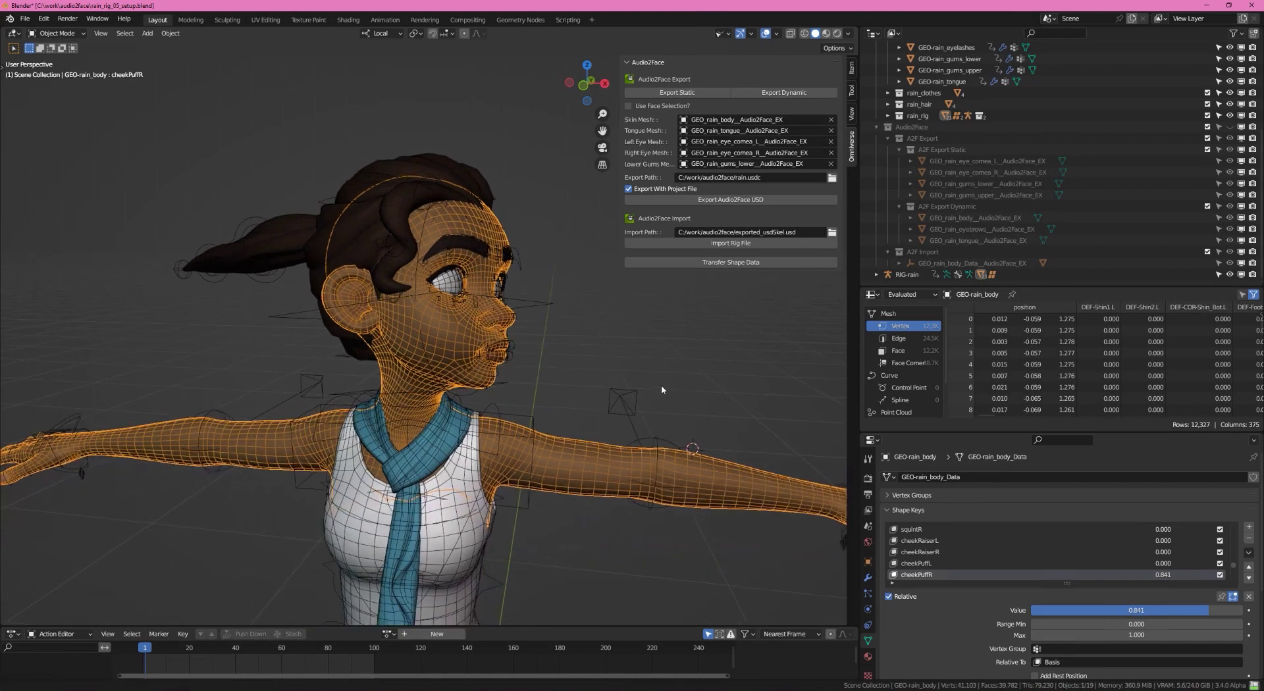